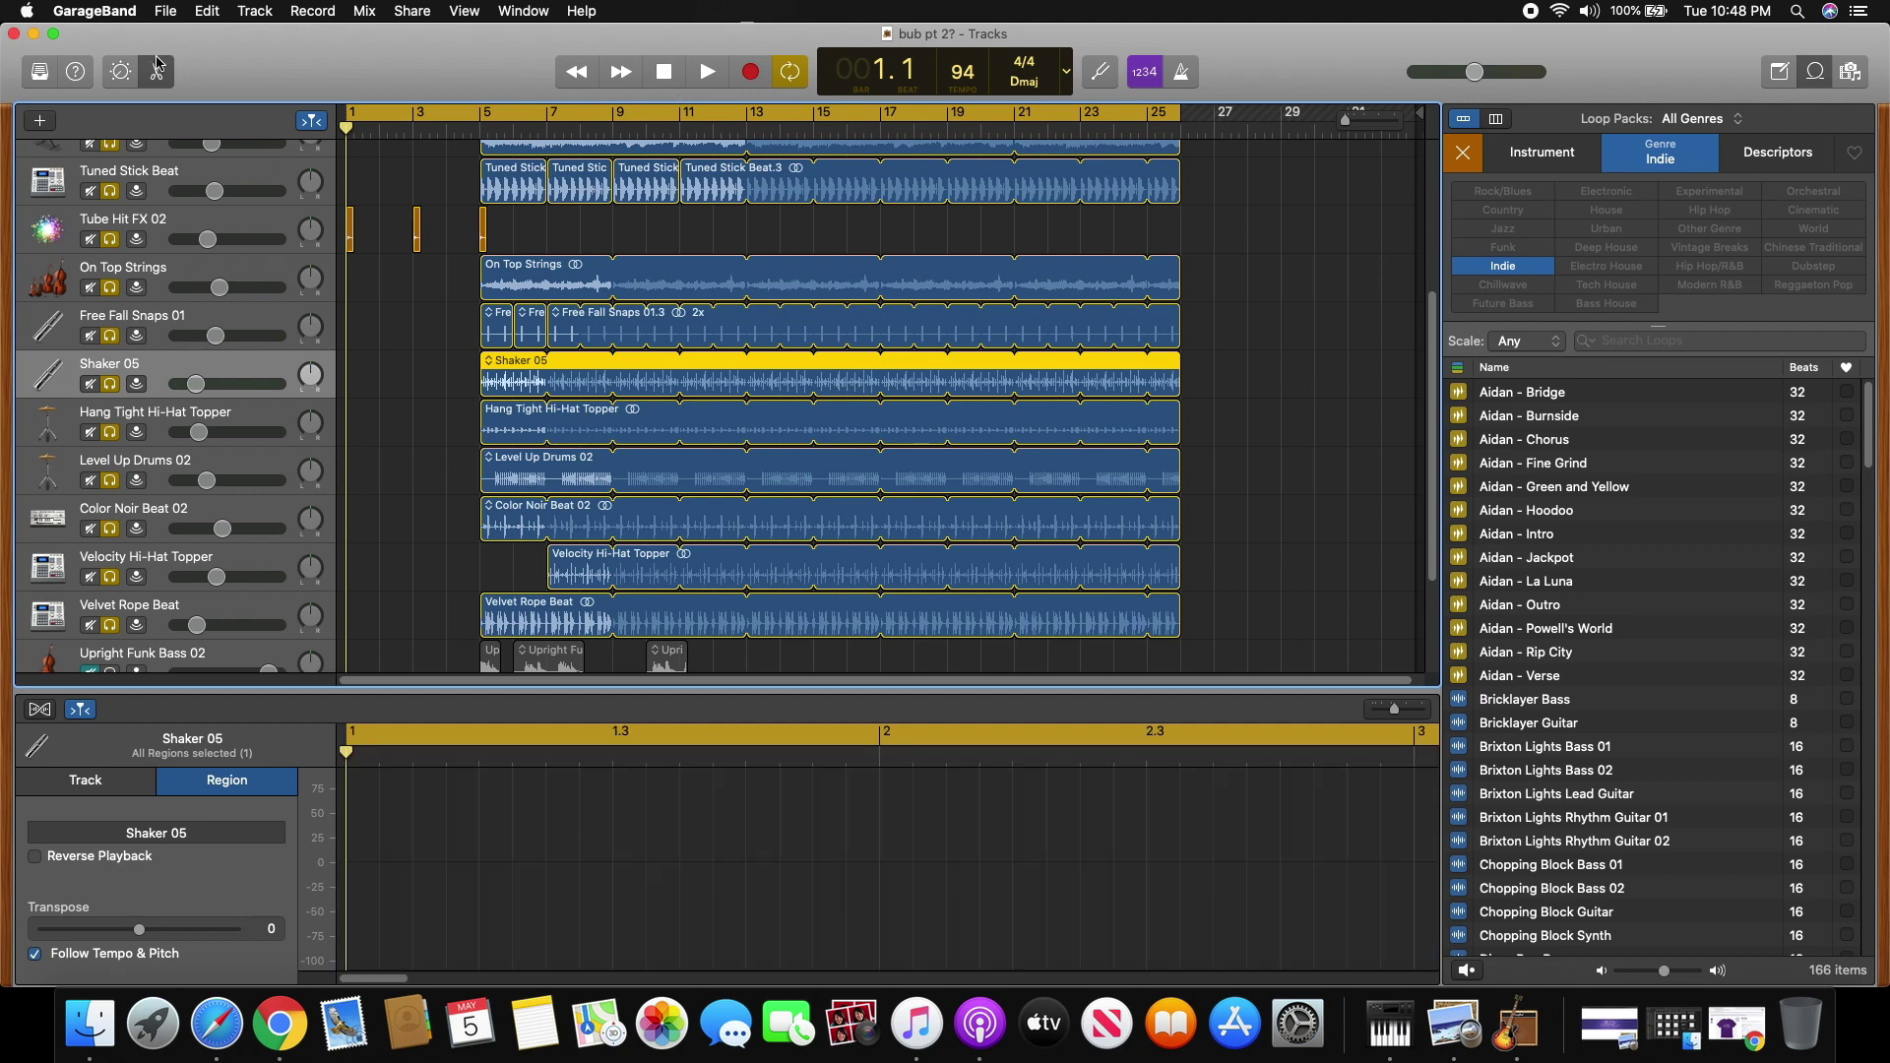
# Step: View the installed GarageBand version information and close it again
pyautogui.click(96, 13)
pyautogui.click(99, 33)
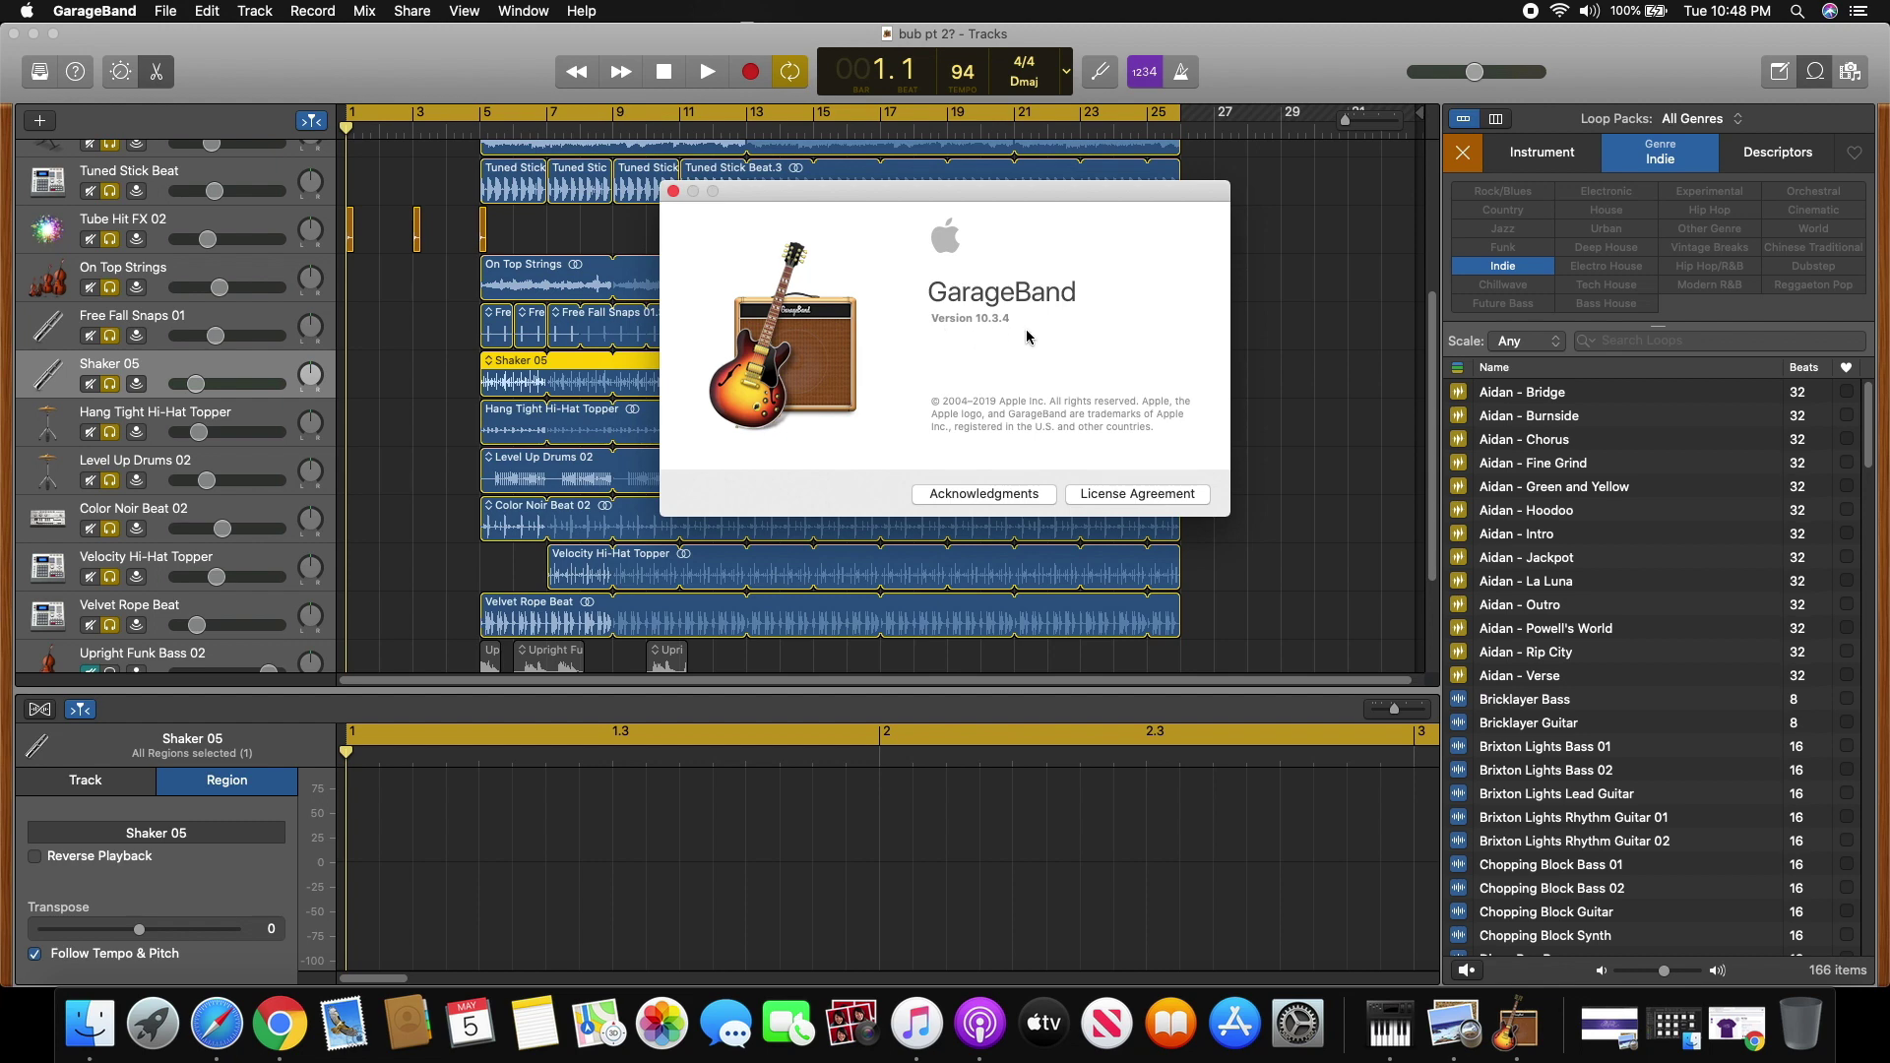
pyautogui.click(672, 192)
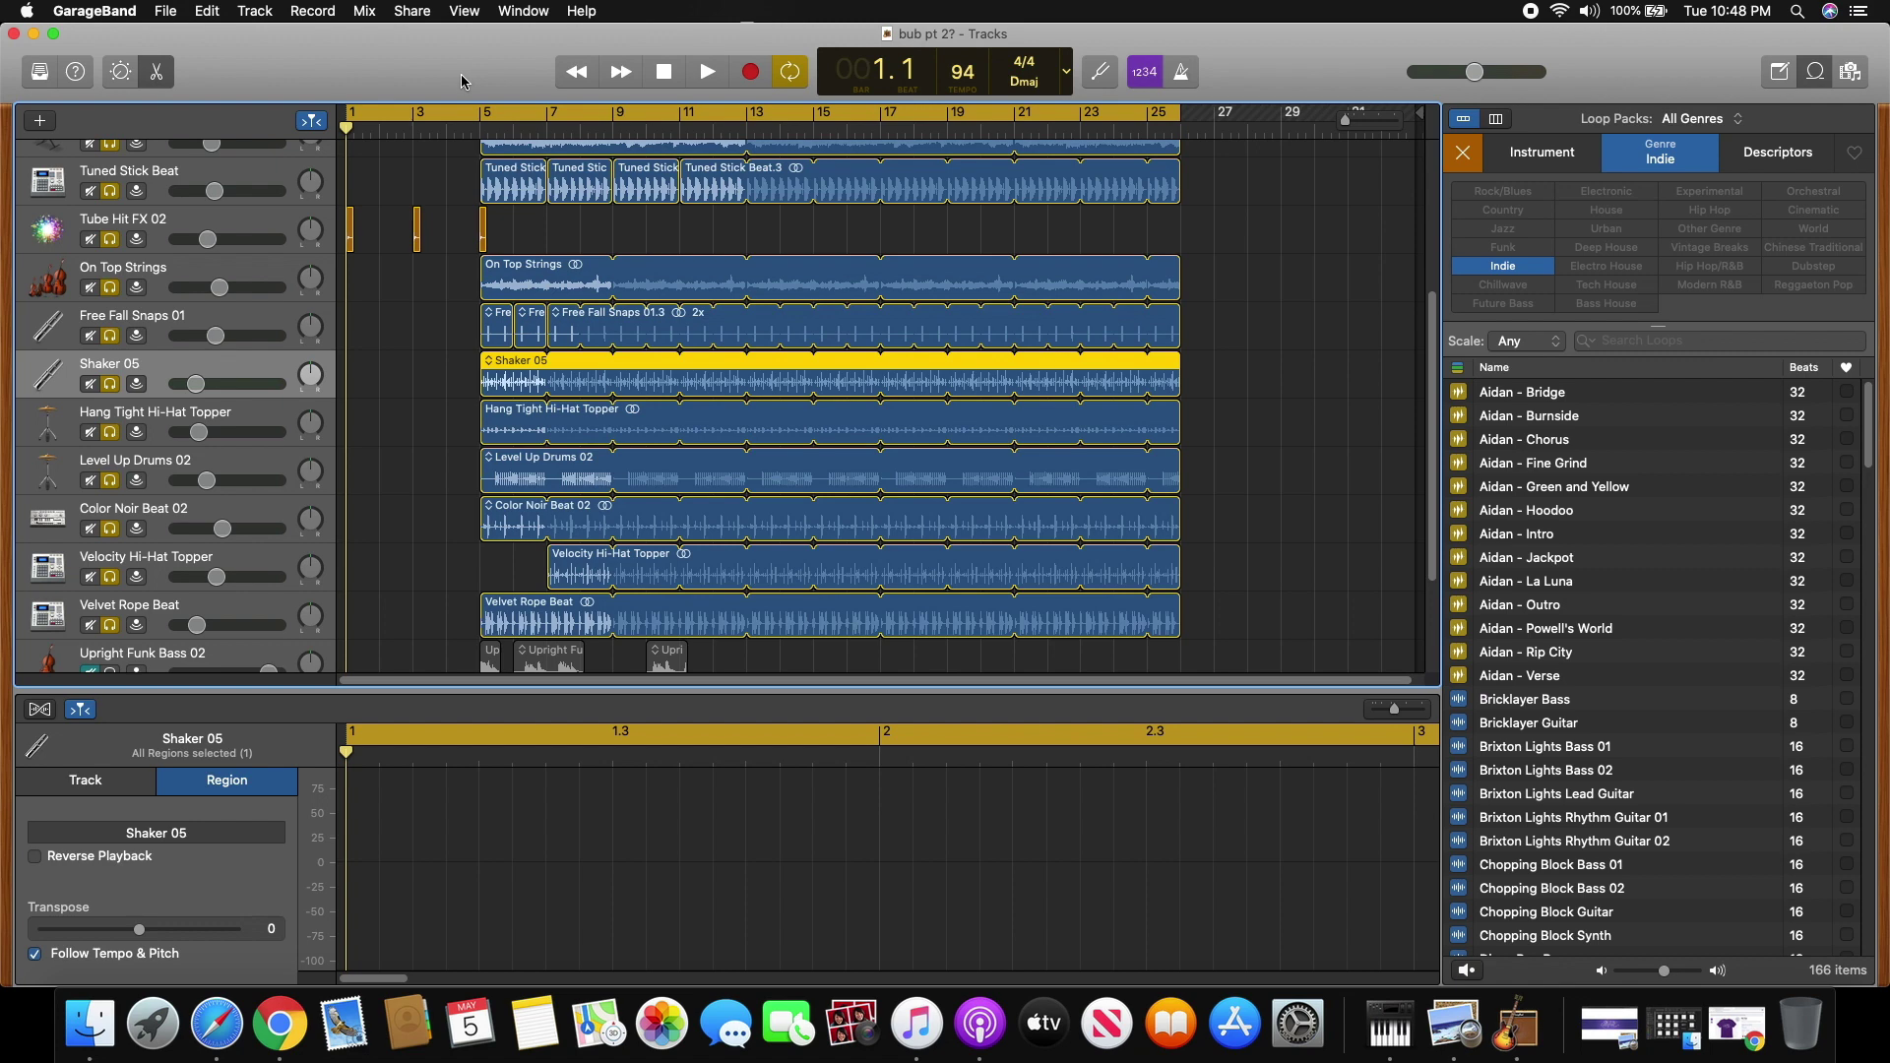
# Step: Close the open project and create a new empty project with a guitar audio track using Input 1
pyautogui.click(161, 11)
pyautogui.click(187, 123)
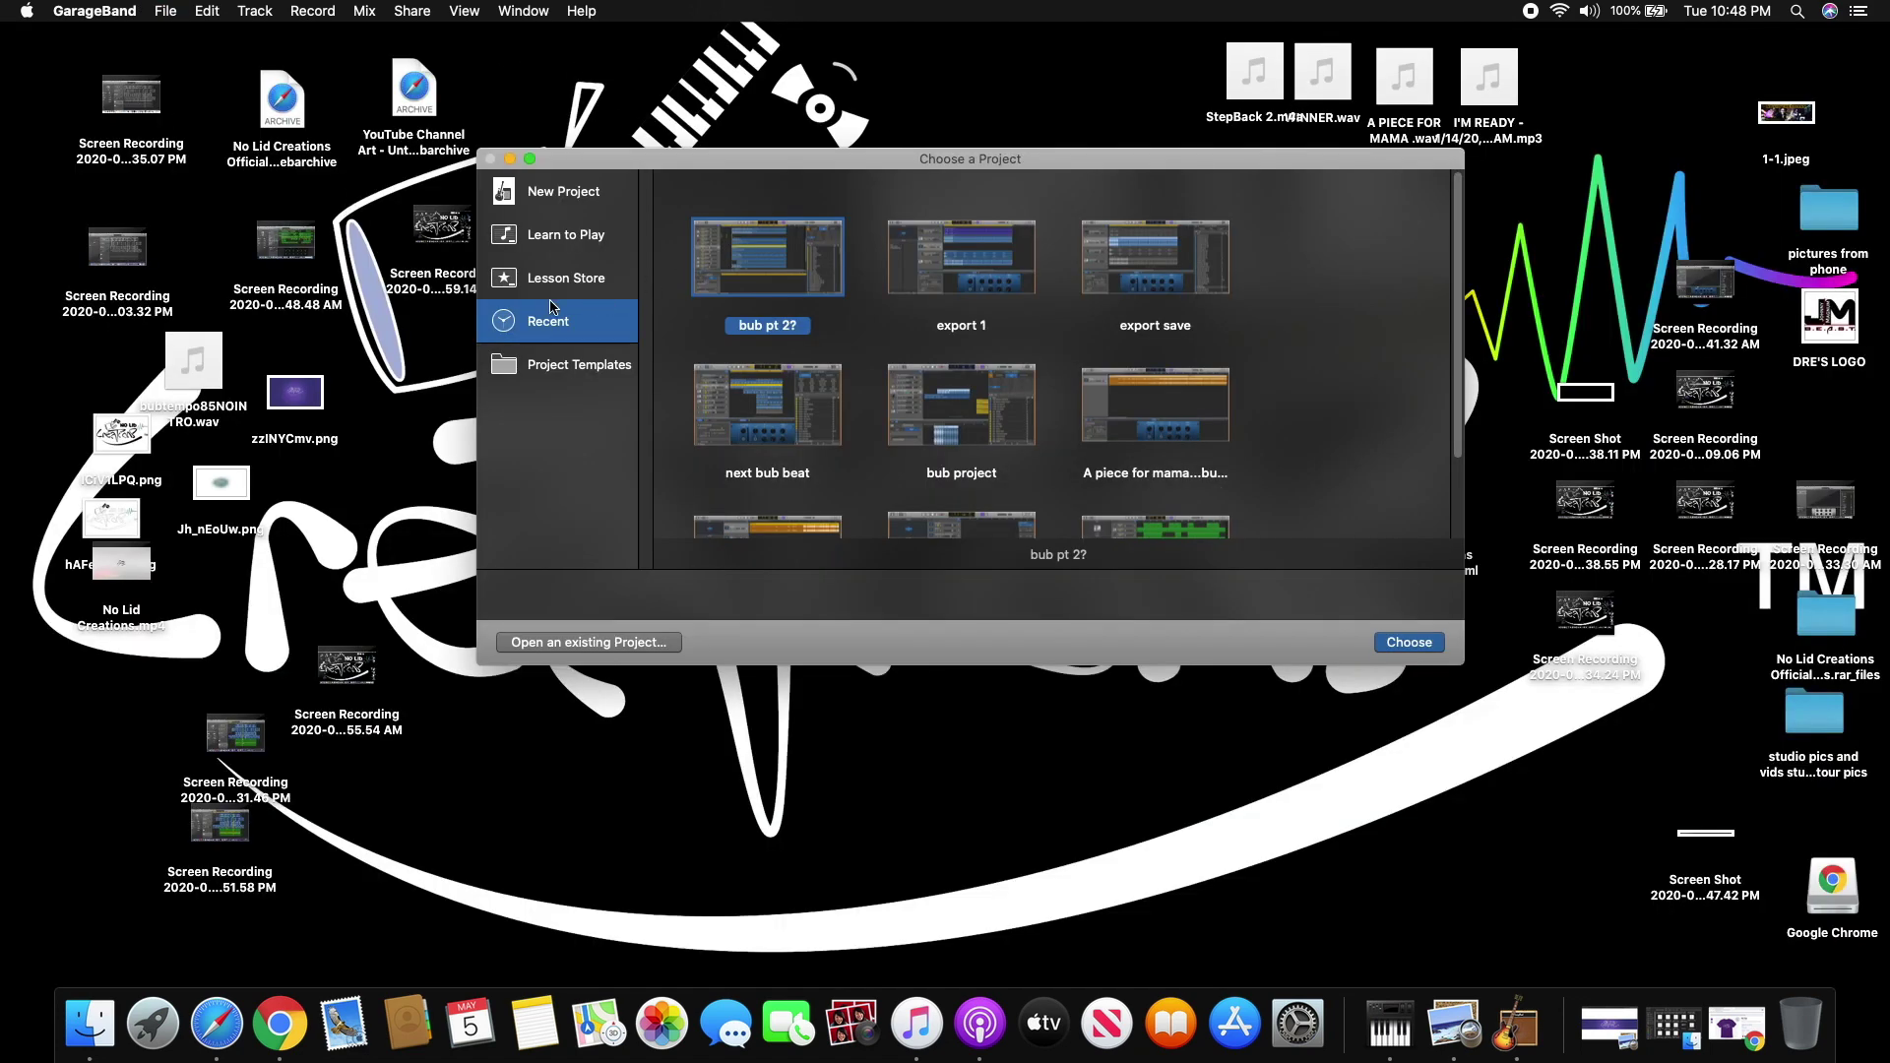
pyautogui.click(555, 196)
pyautogui.click(1409, 641)
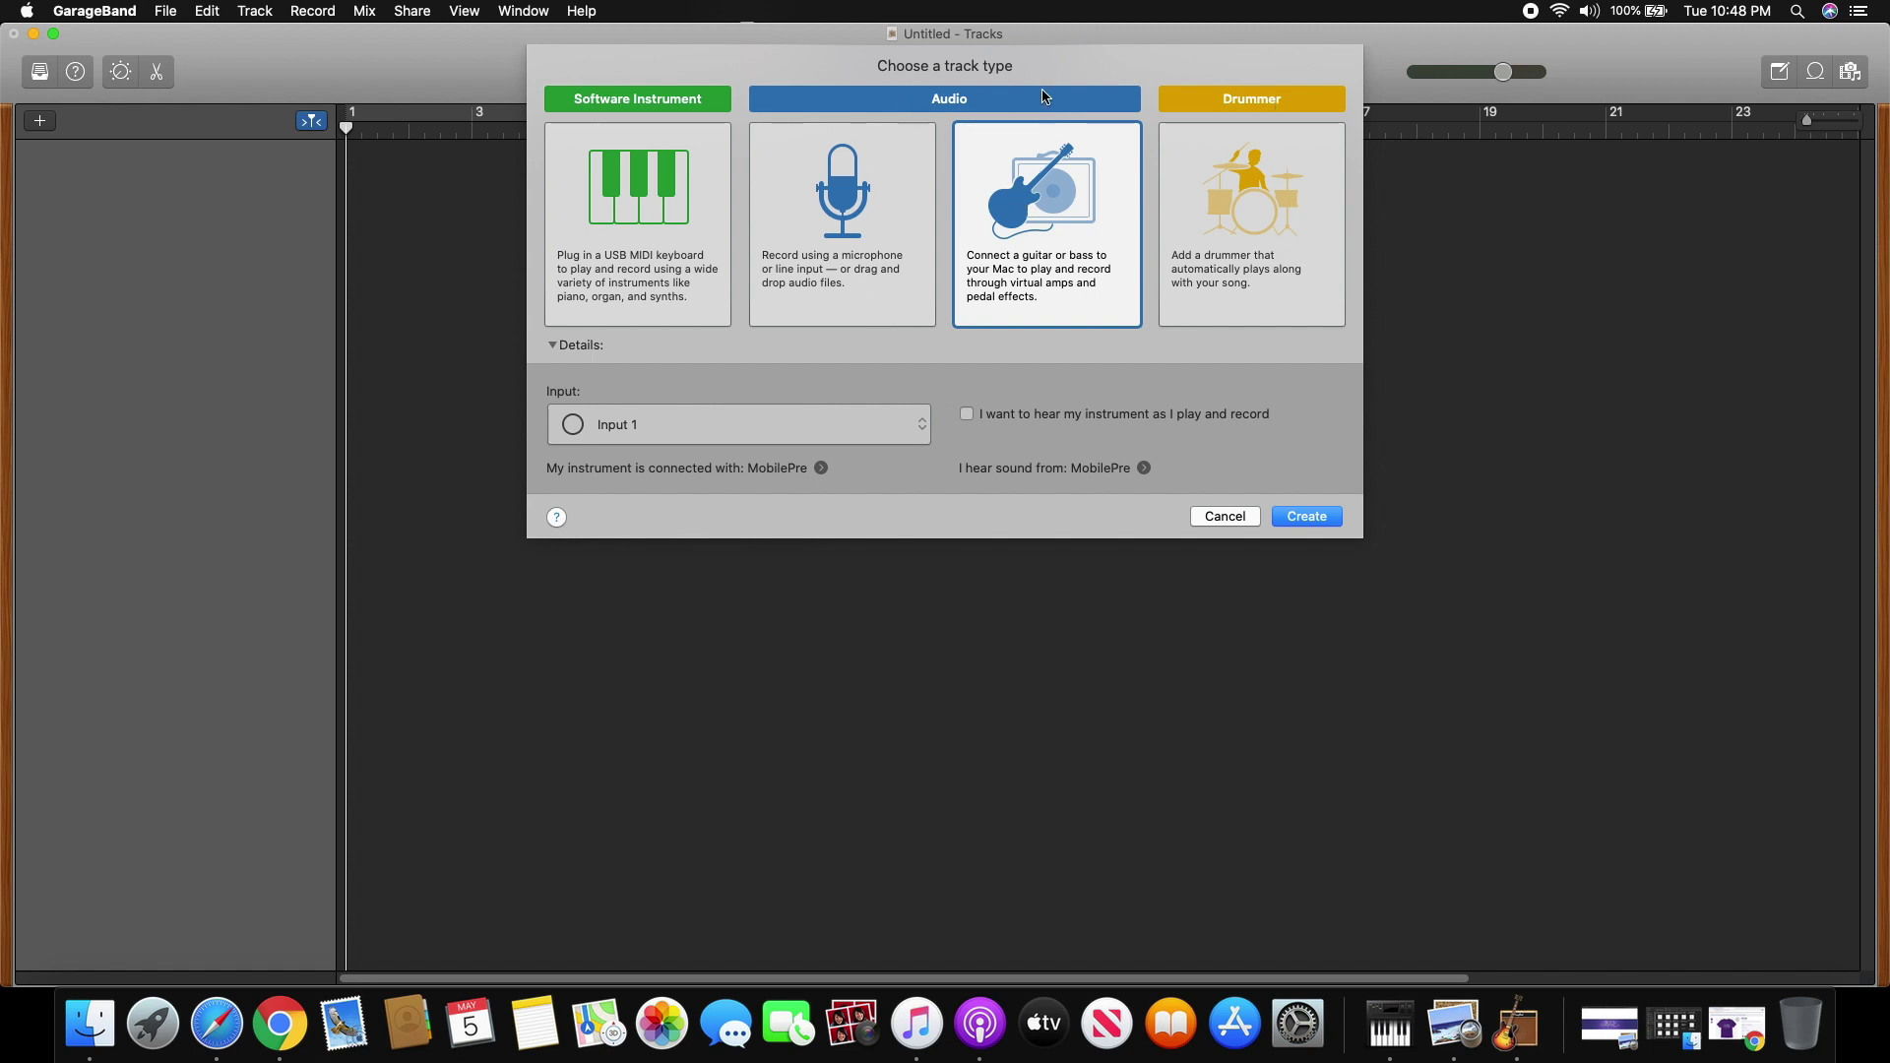
pyautogui.click(1319, 521)
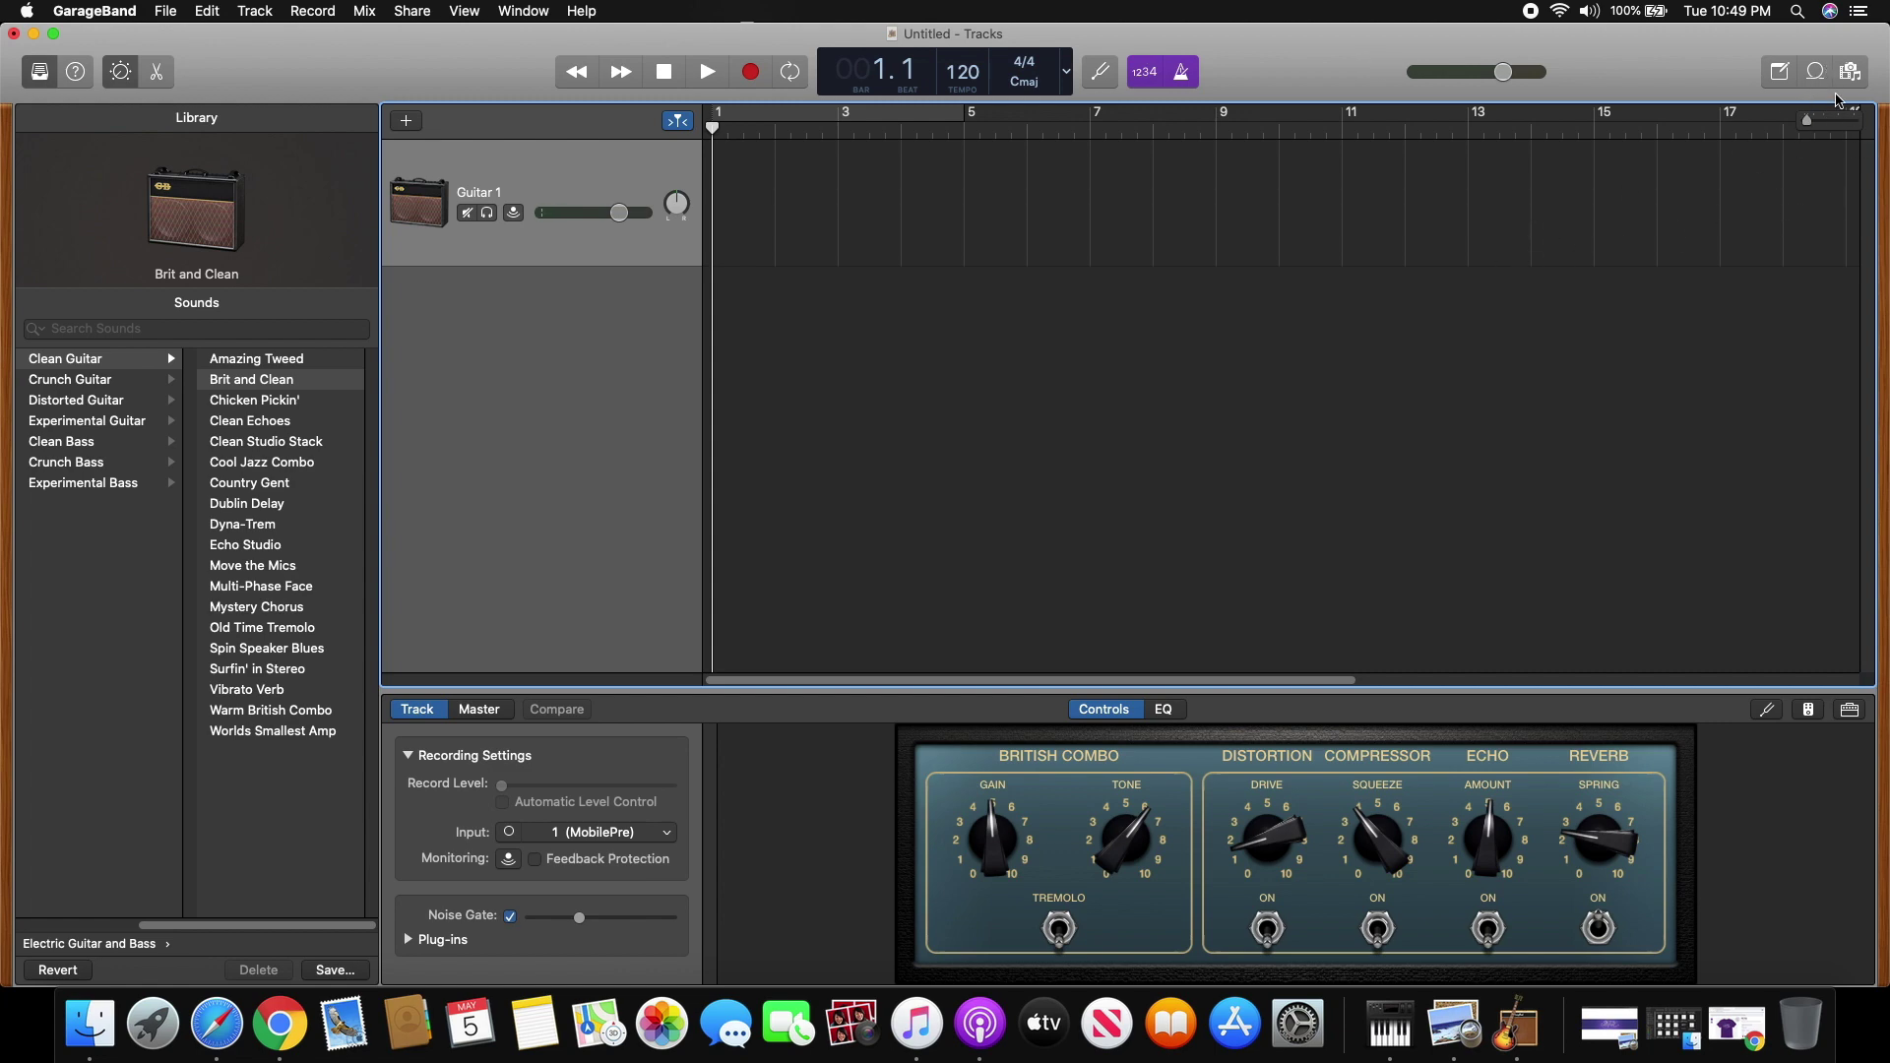
# Step: Write "thank you for watching..." in the project's note pad and hide the note pad
pyautogui.click(1821, 78)
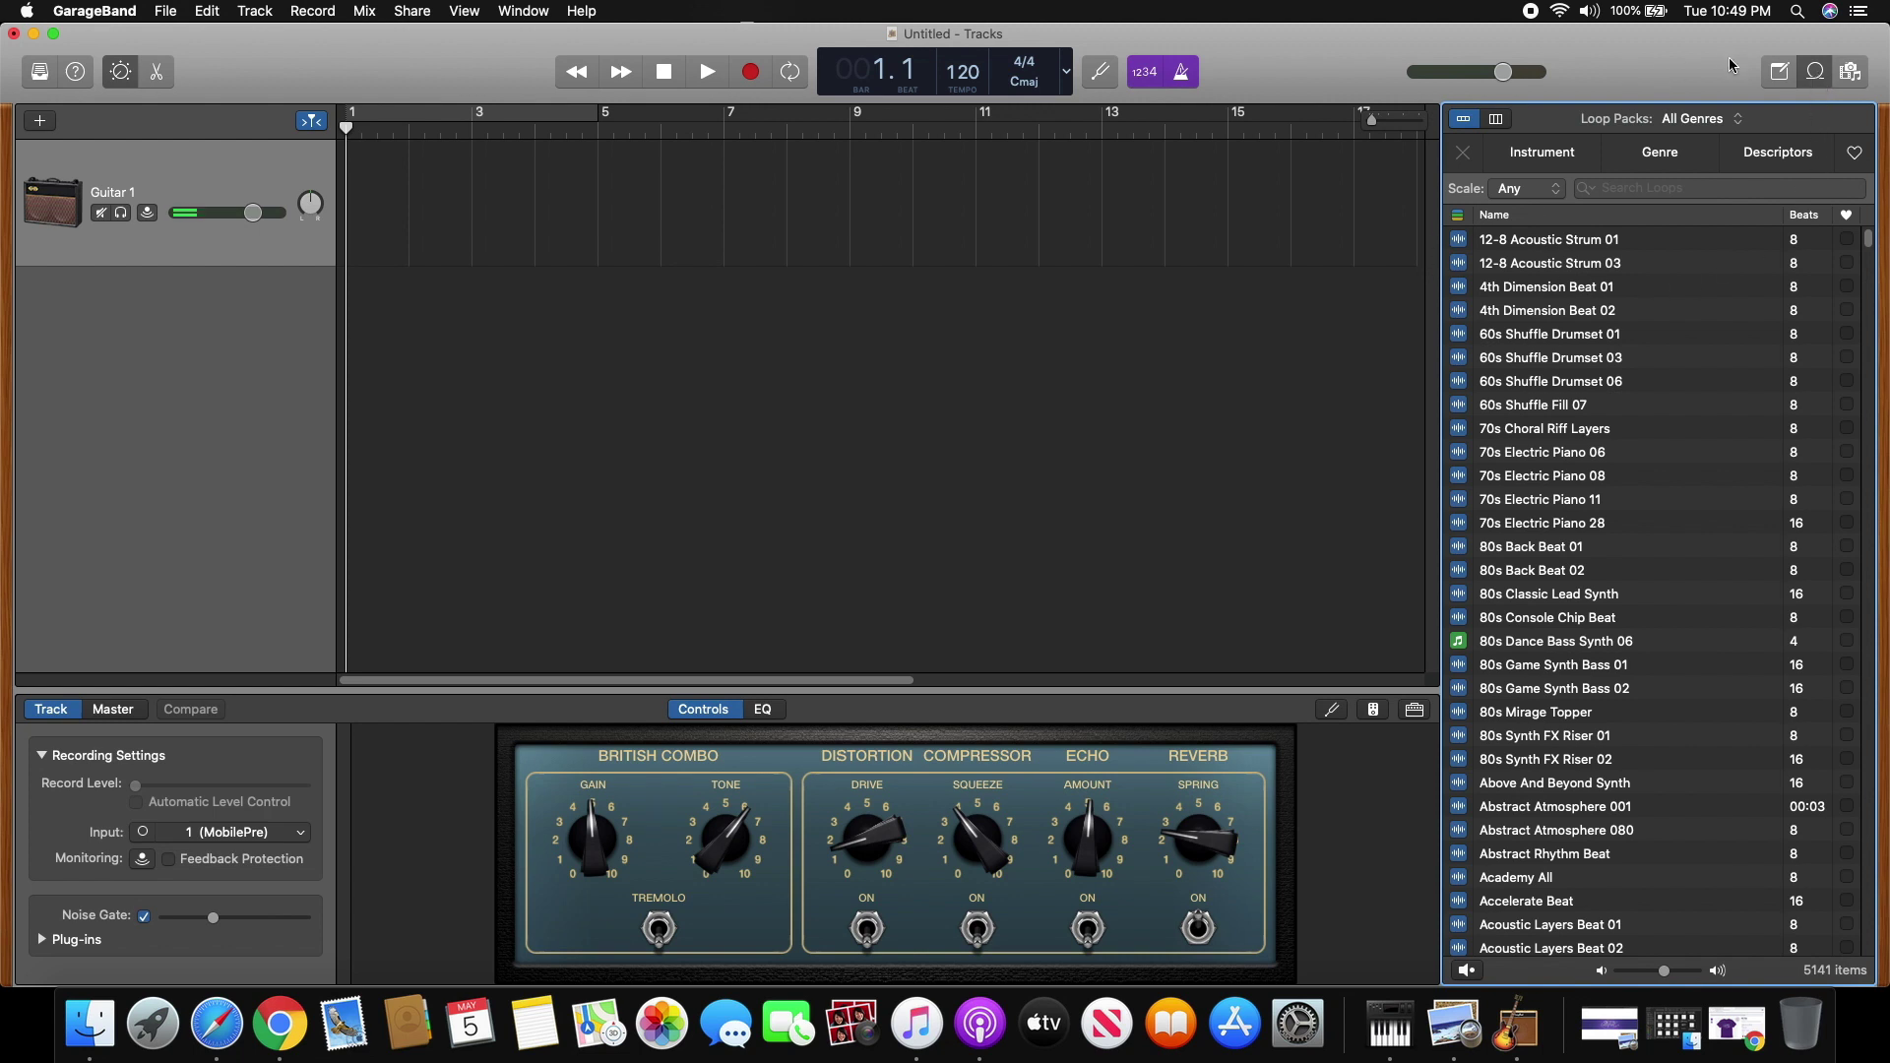
pyautogui.click(1779, 81)
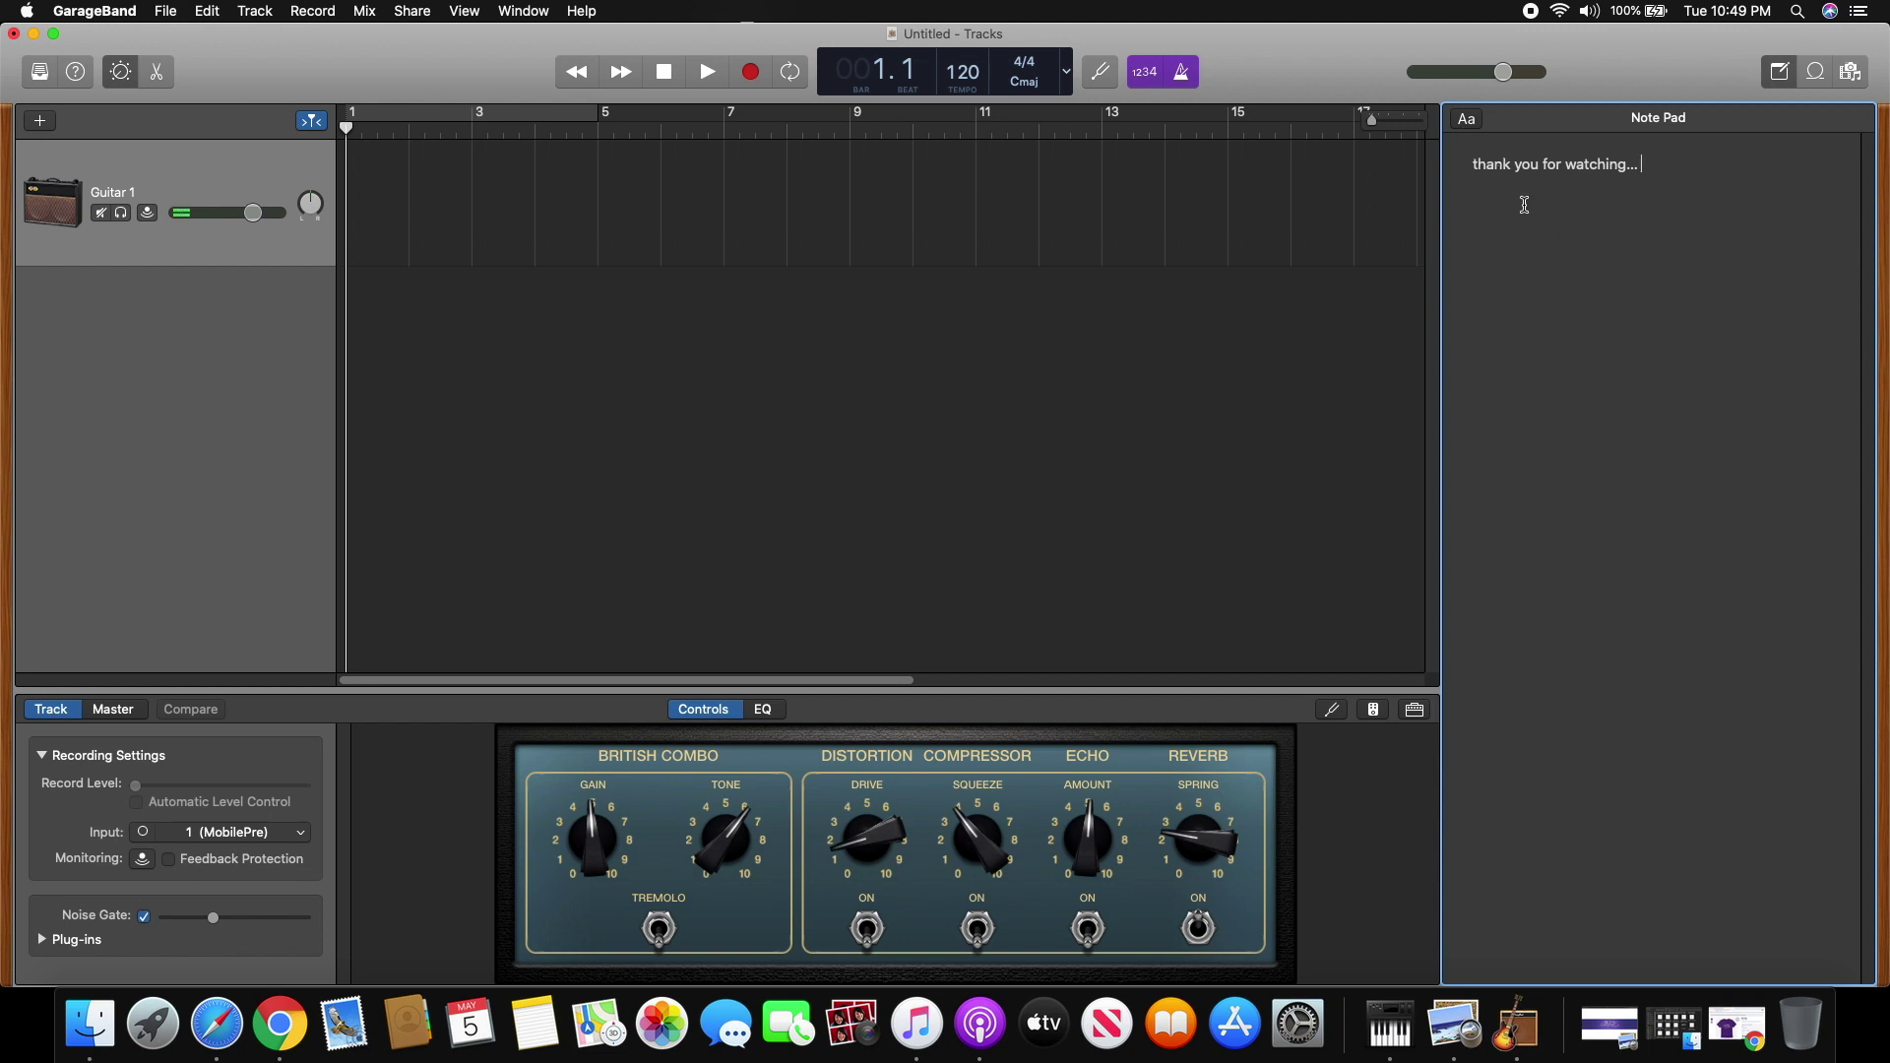
pyautogui.click(1777, 72)
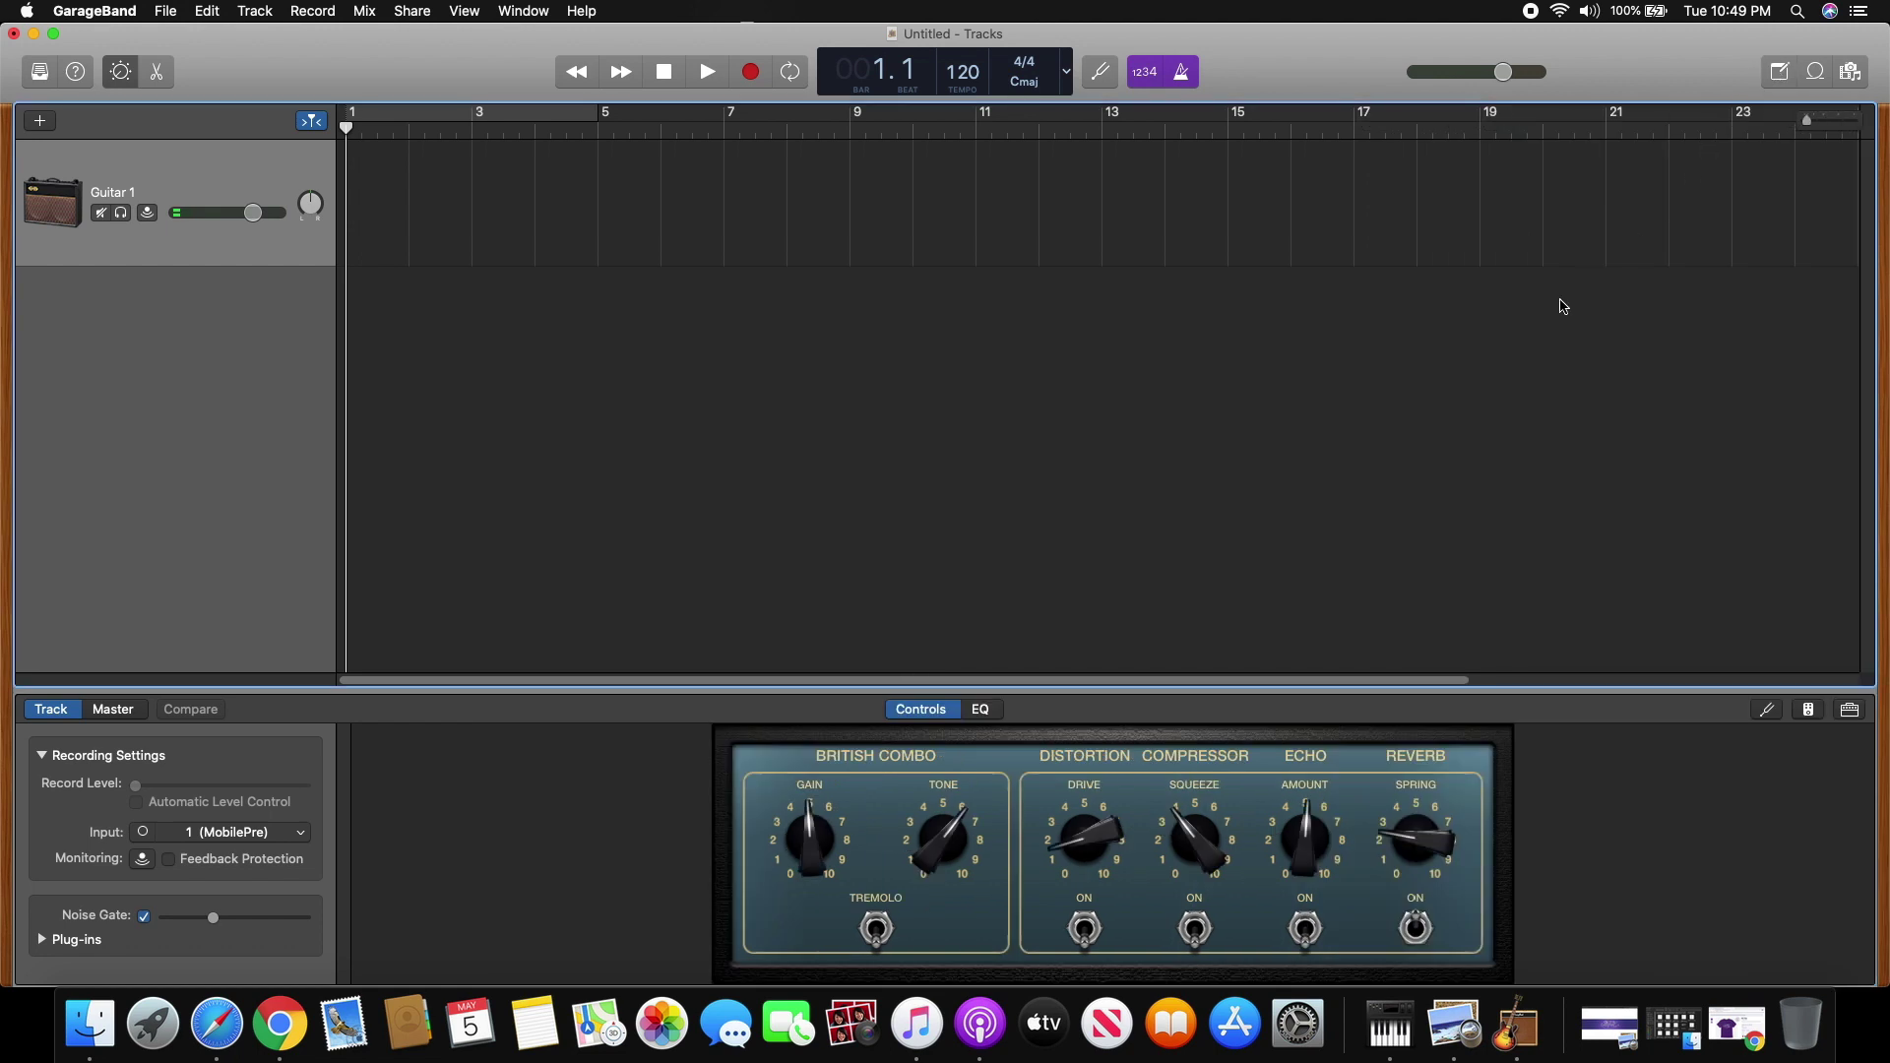
pyautogui.click(1778, 72)
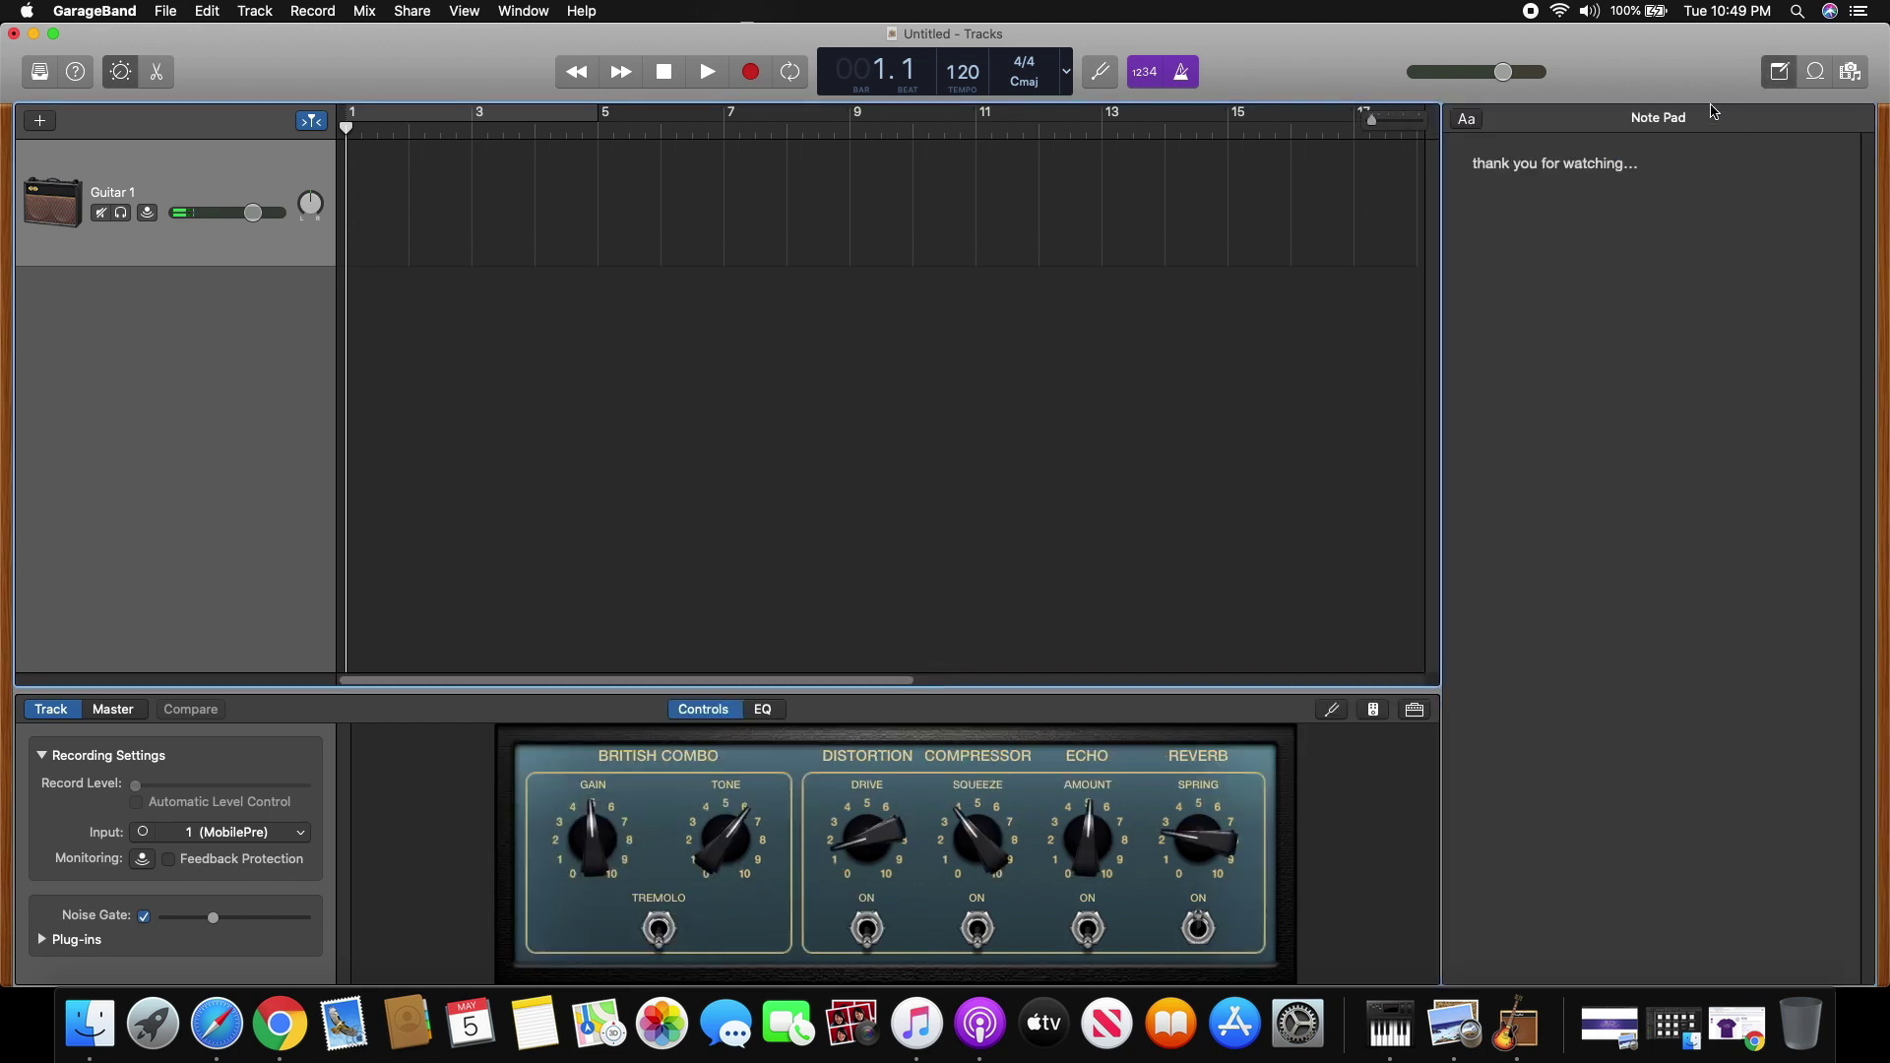
pyautogui.click(1777, 71)
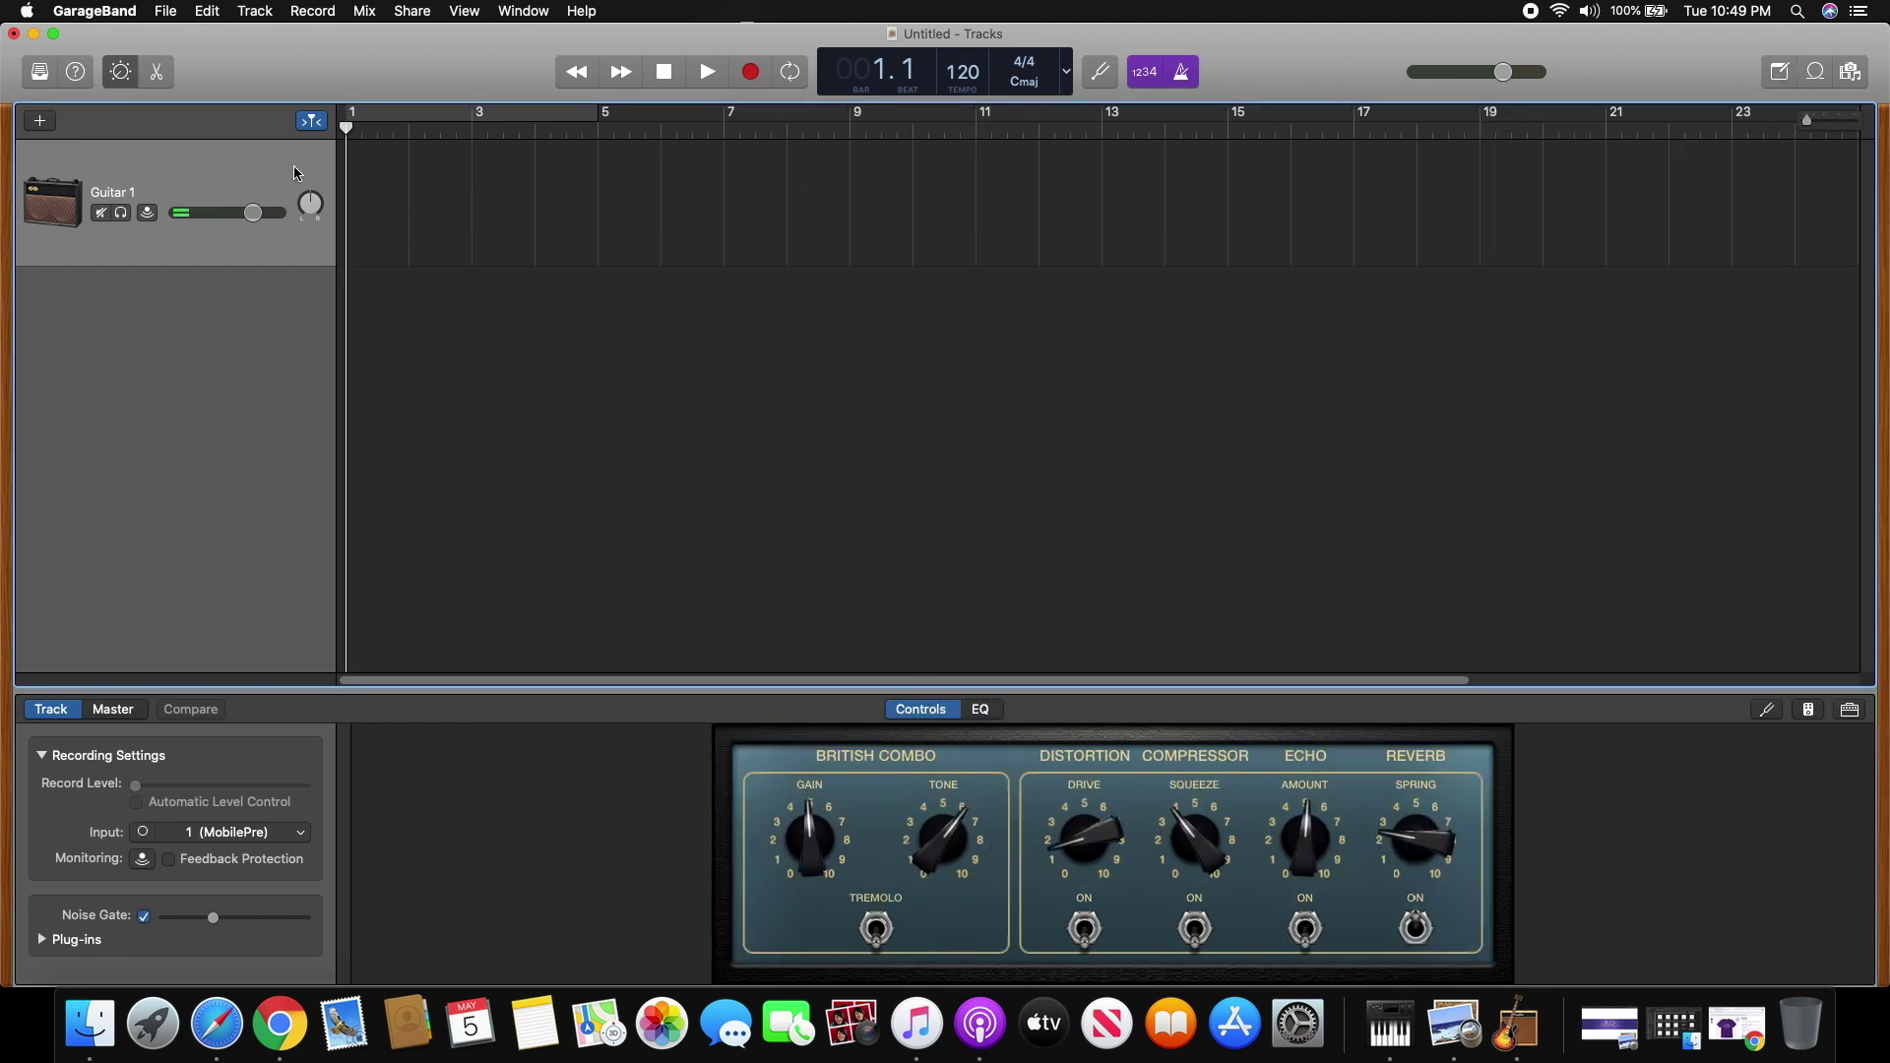
# Step: Open the loop browser and preview the 60s Shuffle Drumset 03, 60s Shuffle Drumset 06 and 4th Dimension Beat 02 loops
pyautogui.click(1816, 72)
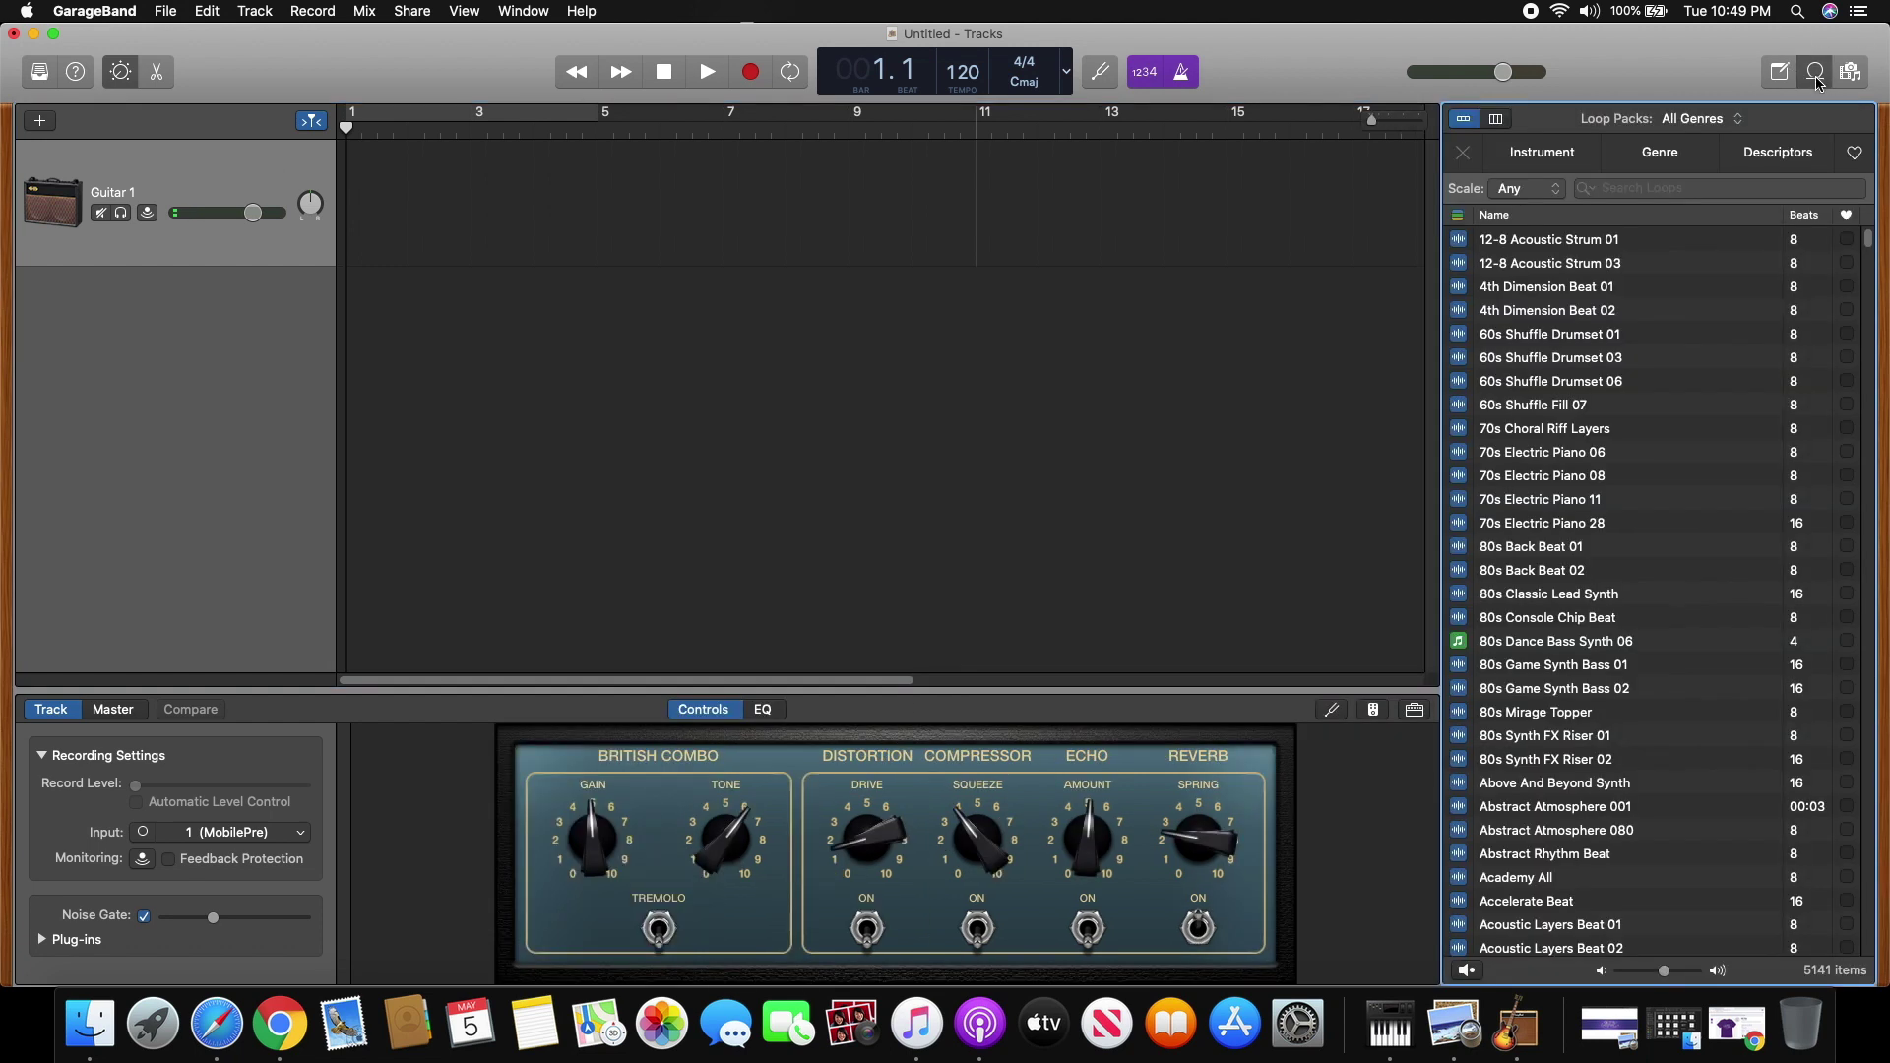
pyautogui.click(1534, 311)
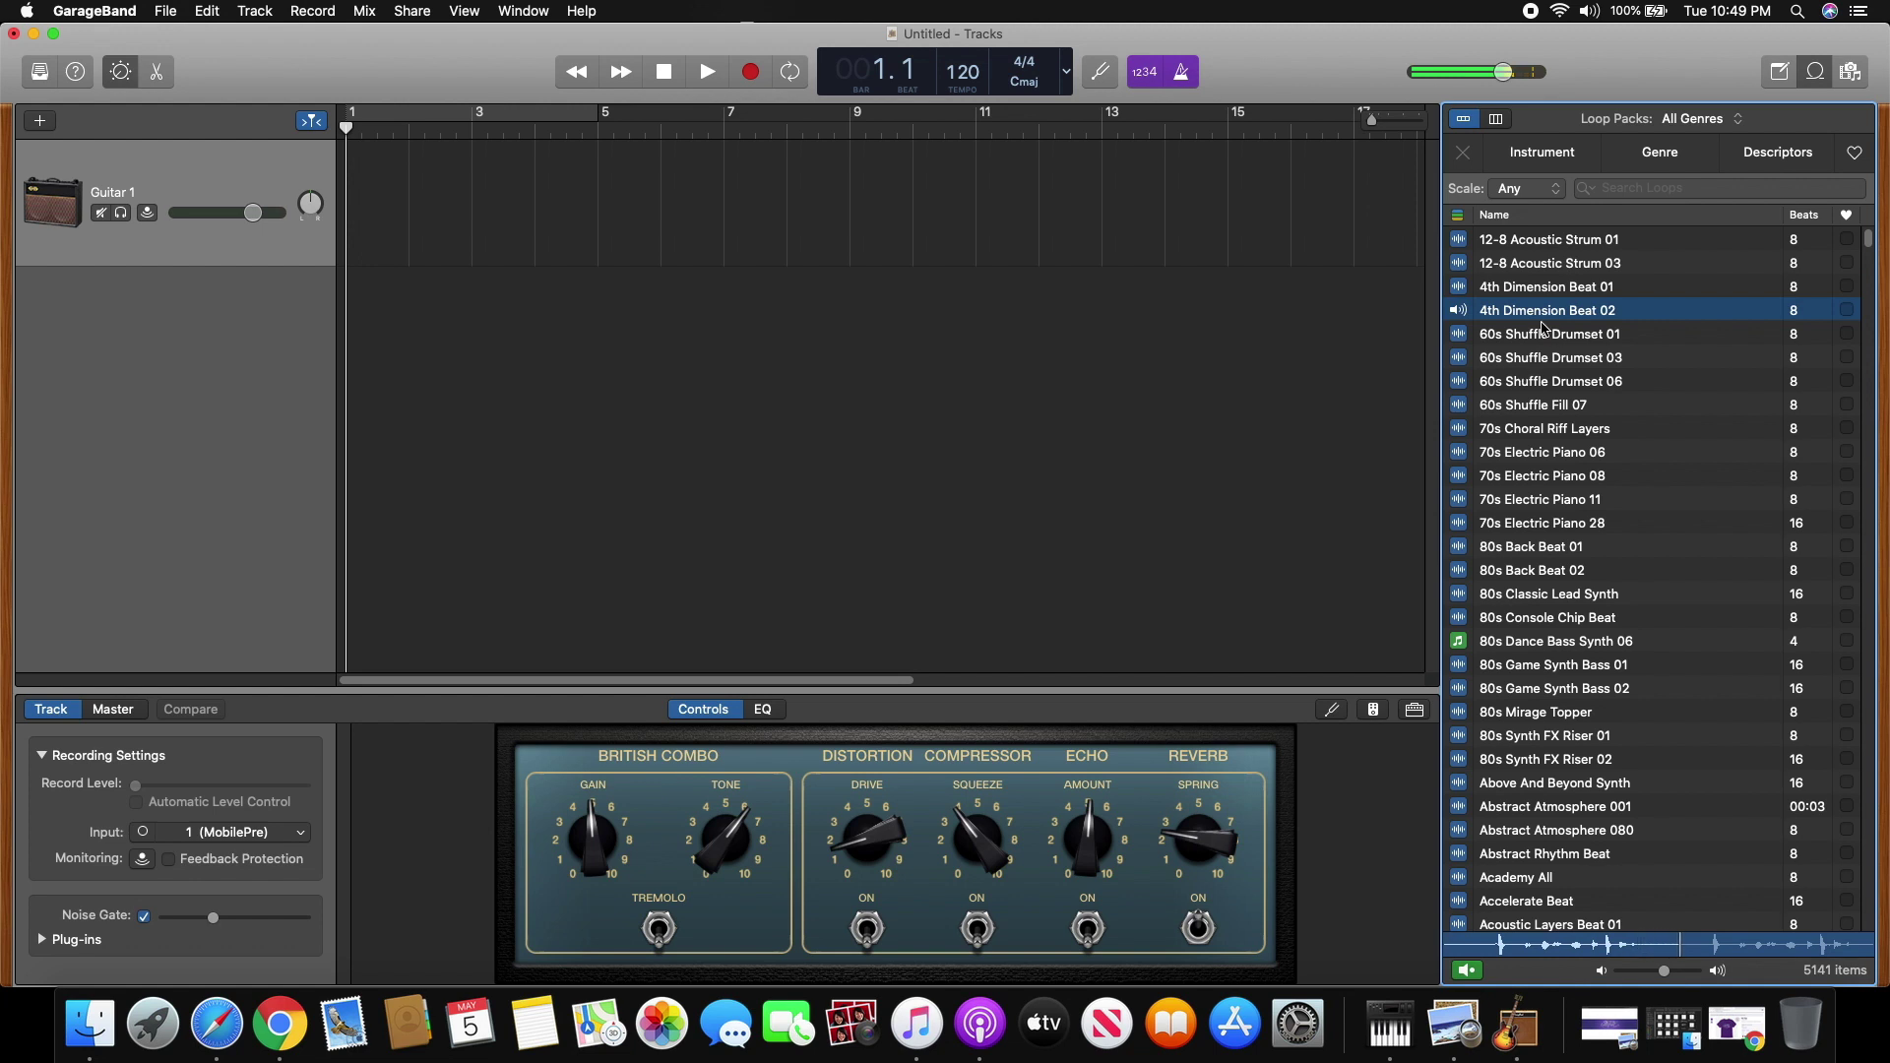
pyautogui.click(1536, 358)
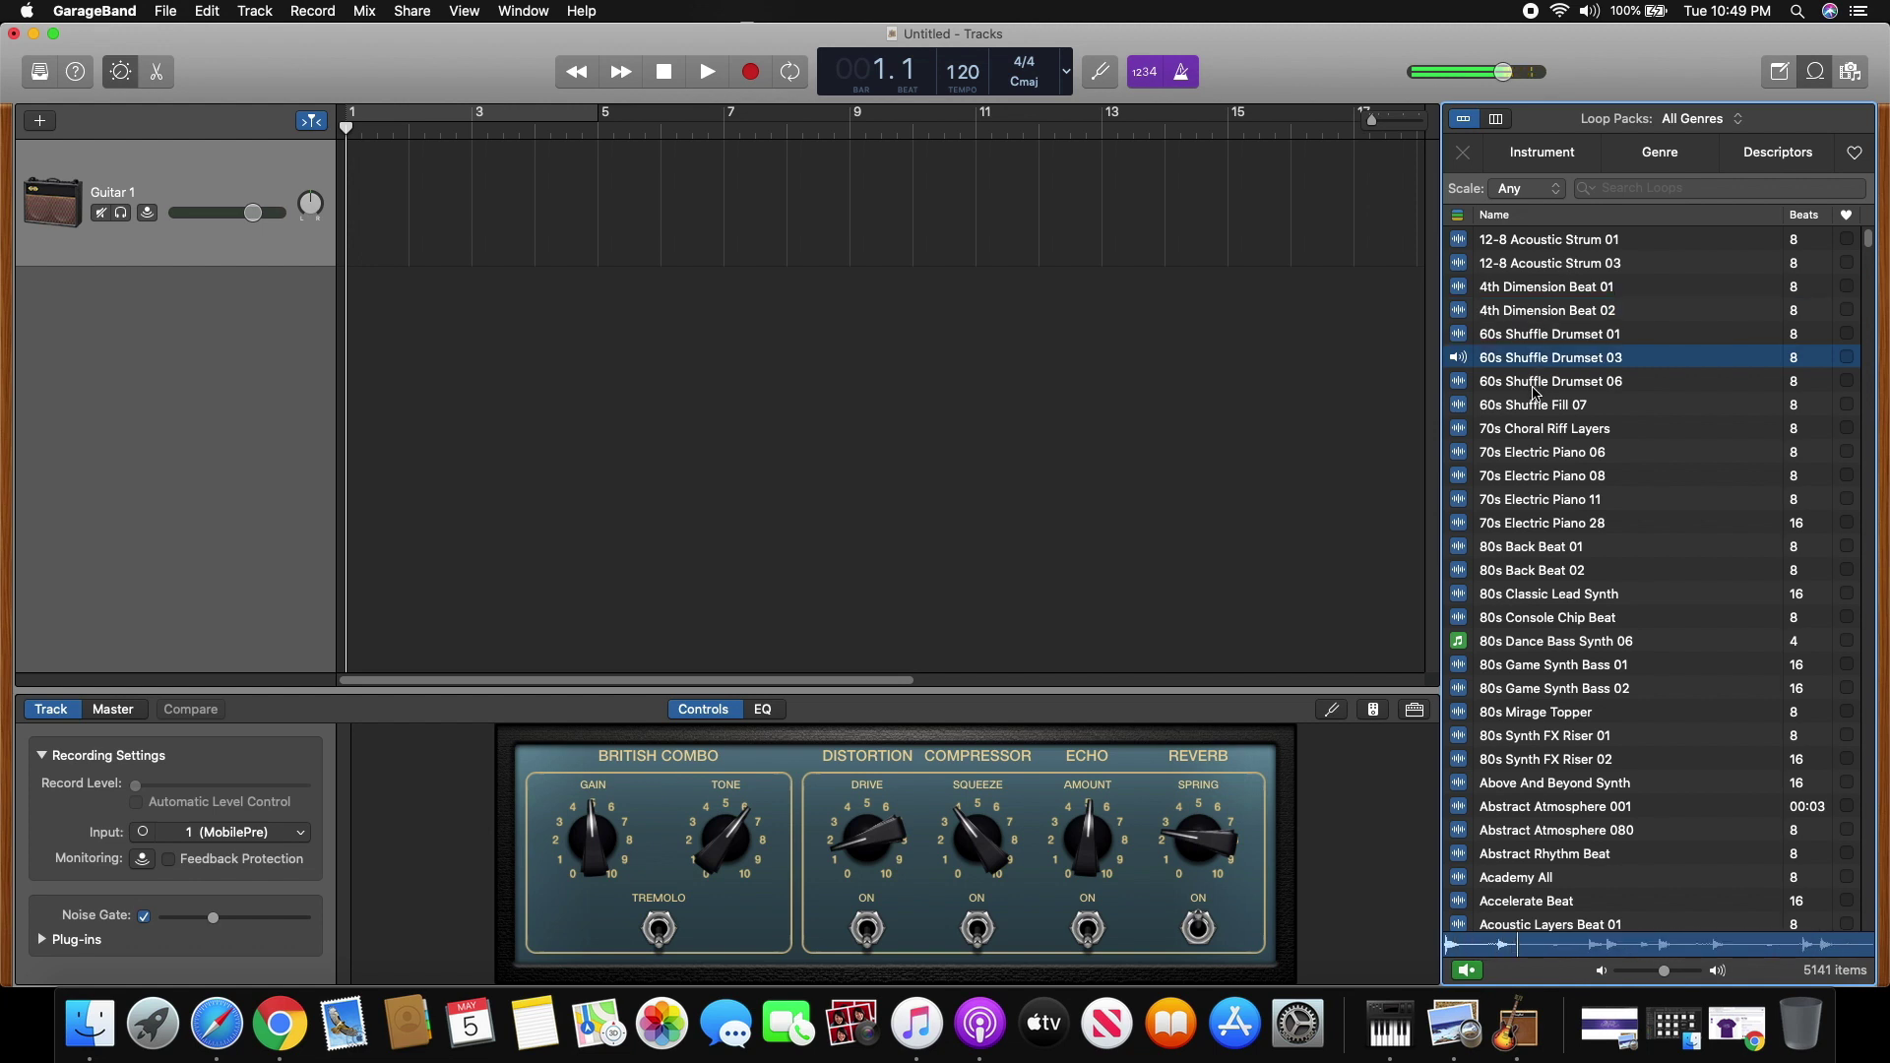
pyautogui.click(1537, 382)
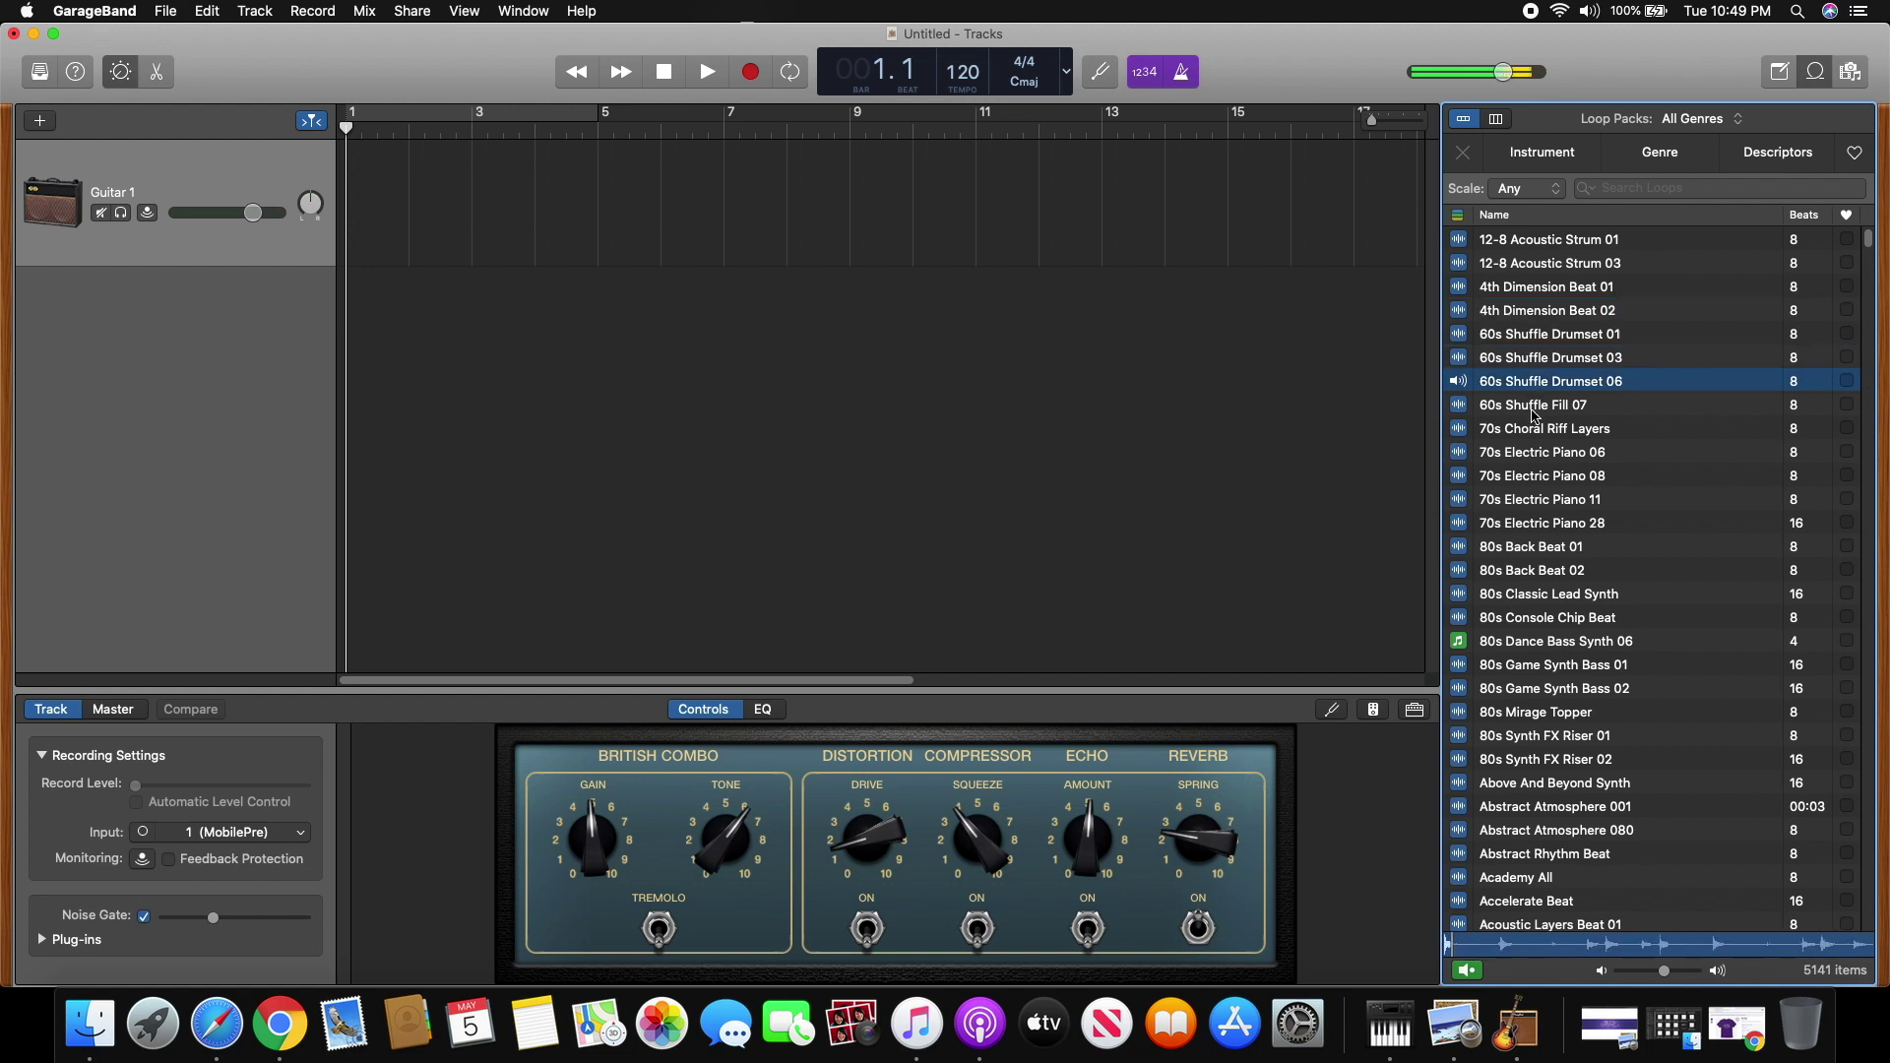
pyautogui.click(1533, 312)
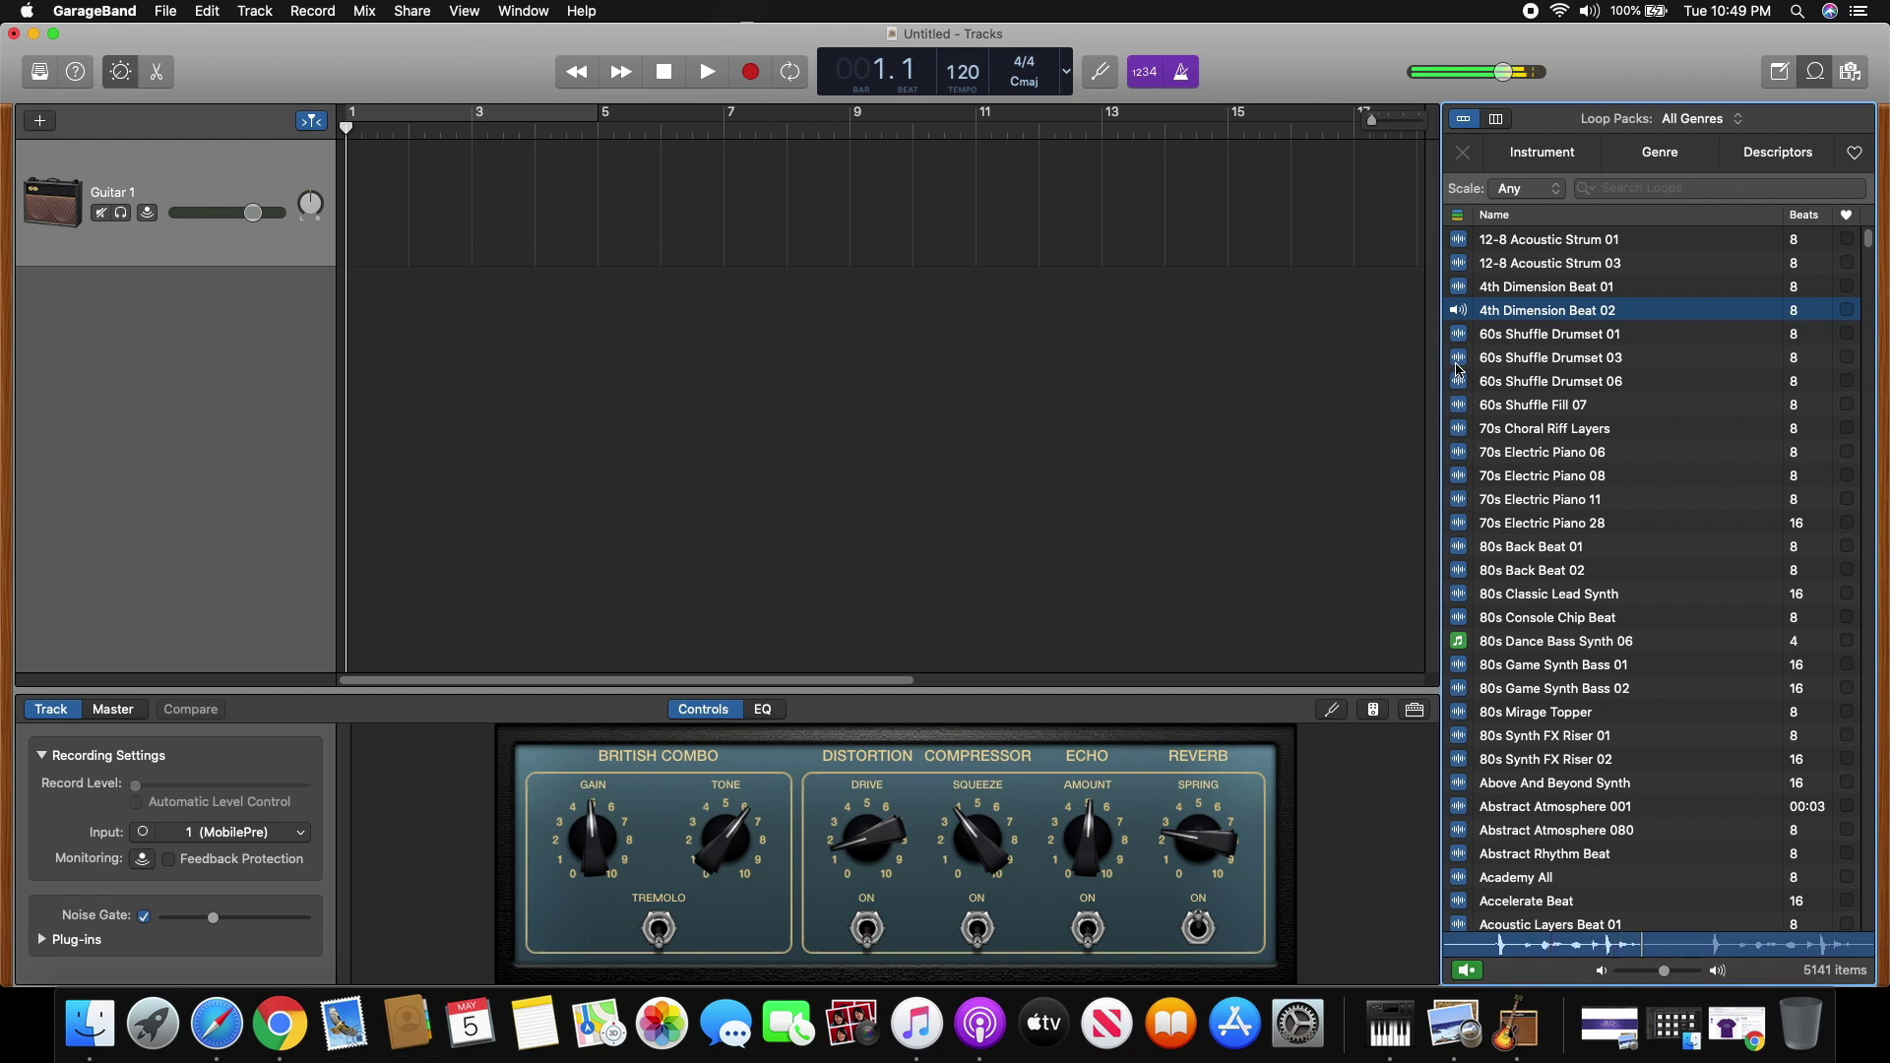
# Step: Add the 4th Dimension Beat 02 loop to the guitar track at bar 1 and play it back
pyautogui.click(1506, 354)
pyautogui.click(1522, 314)
pyautogui.moveTo(1641, 313); pyautogui.dragTo(321, 190)
pyautogui.click(664, 79)
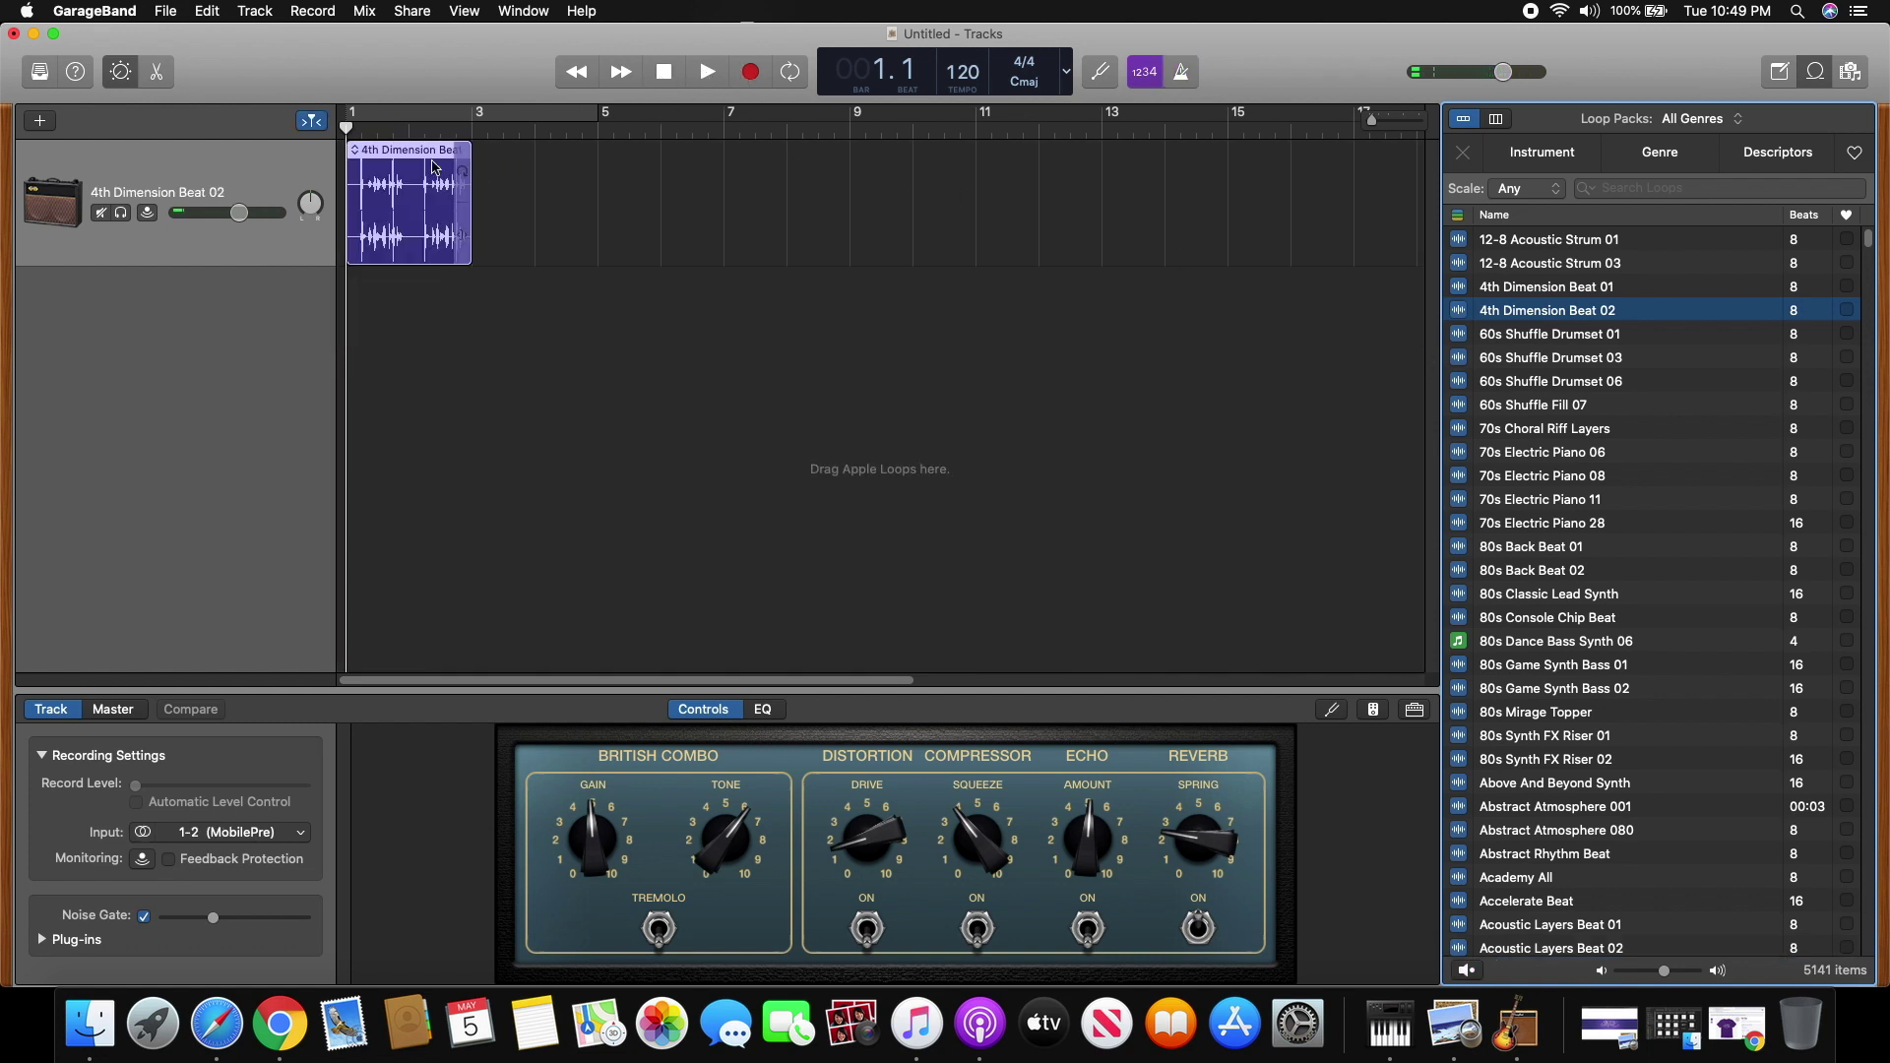
pyautogui.click(705, 73)
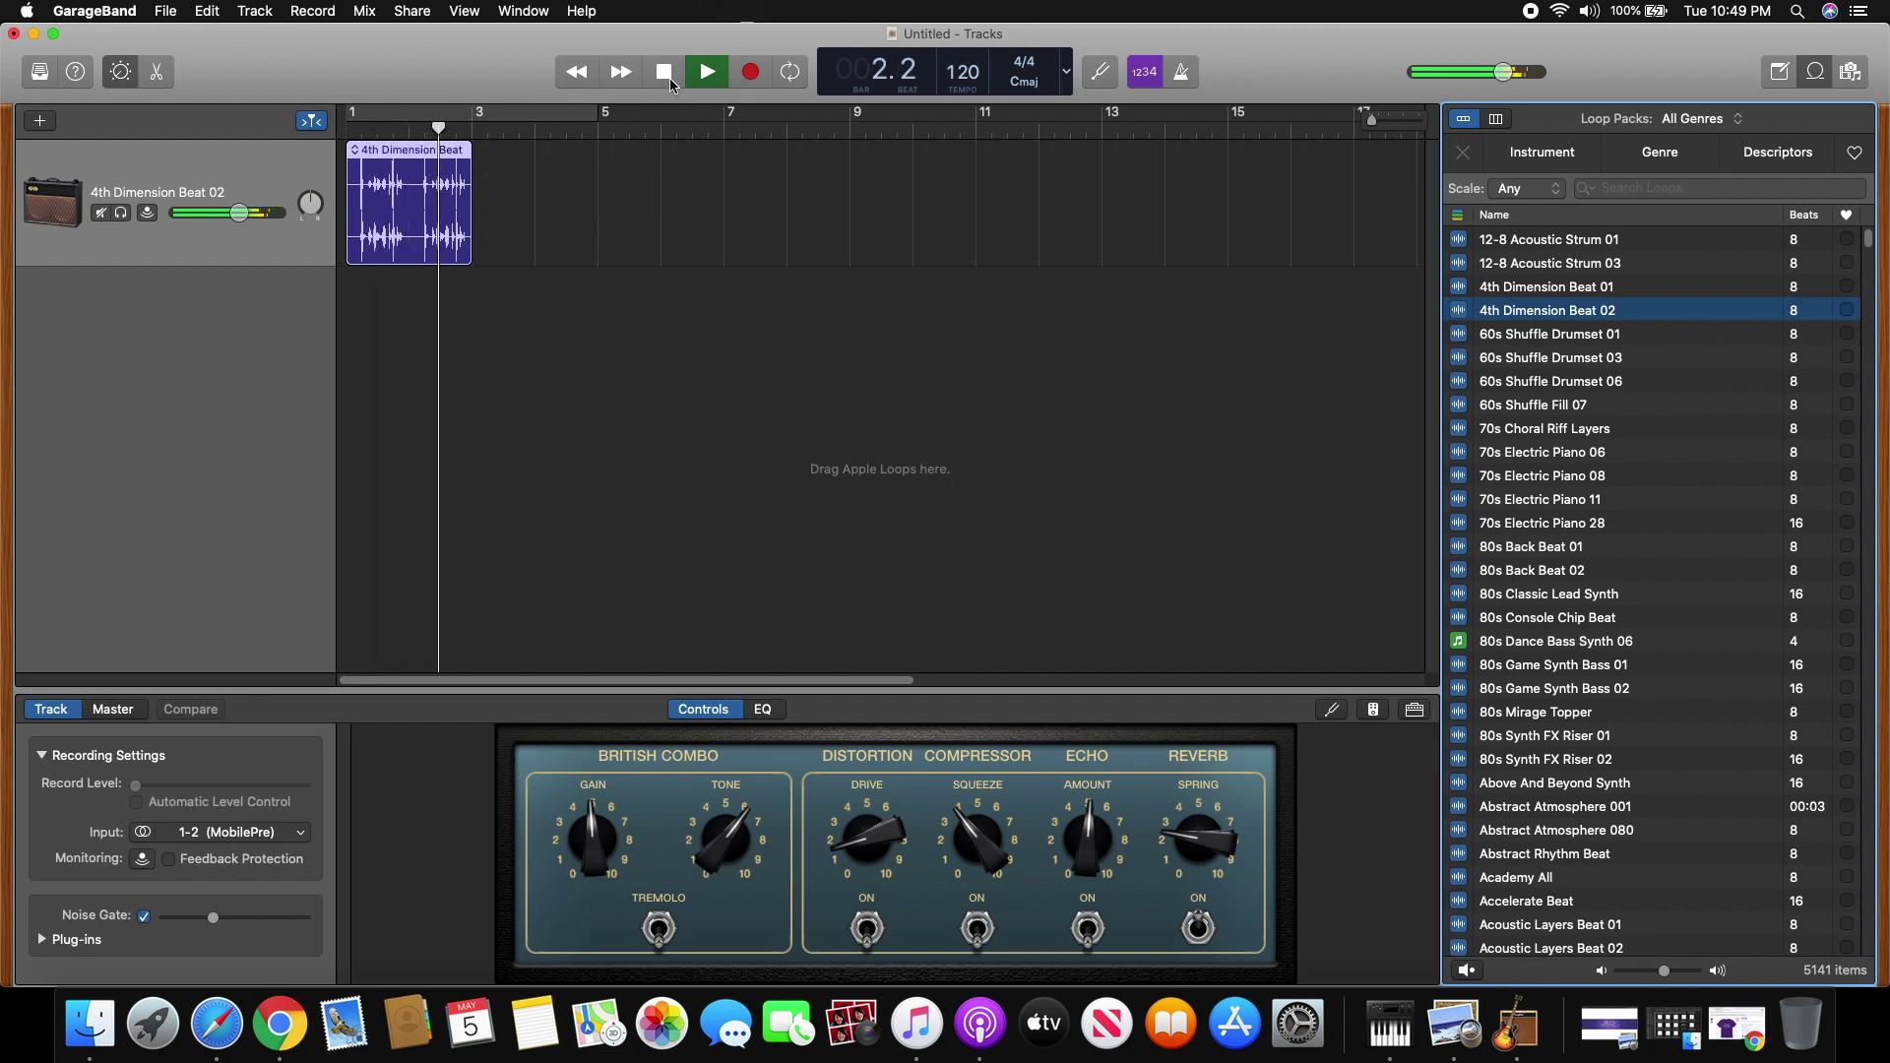
pyautogui.click(667, 79)
pyautogui.click(669, 82)
# Step: Preview choral, 70s electric piano and 80s synth loops, ending with 80s Console Chip Beat
pyautogui.click(1568, 382)
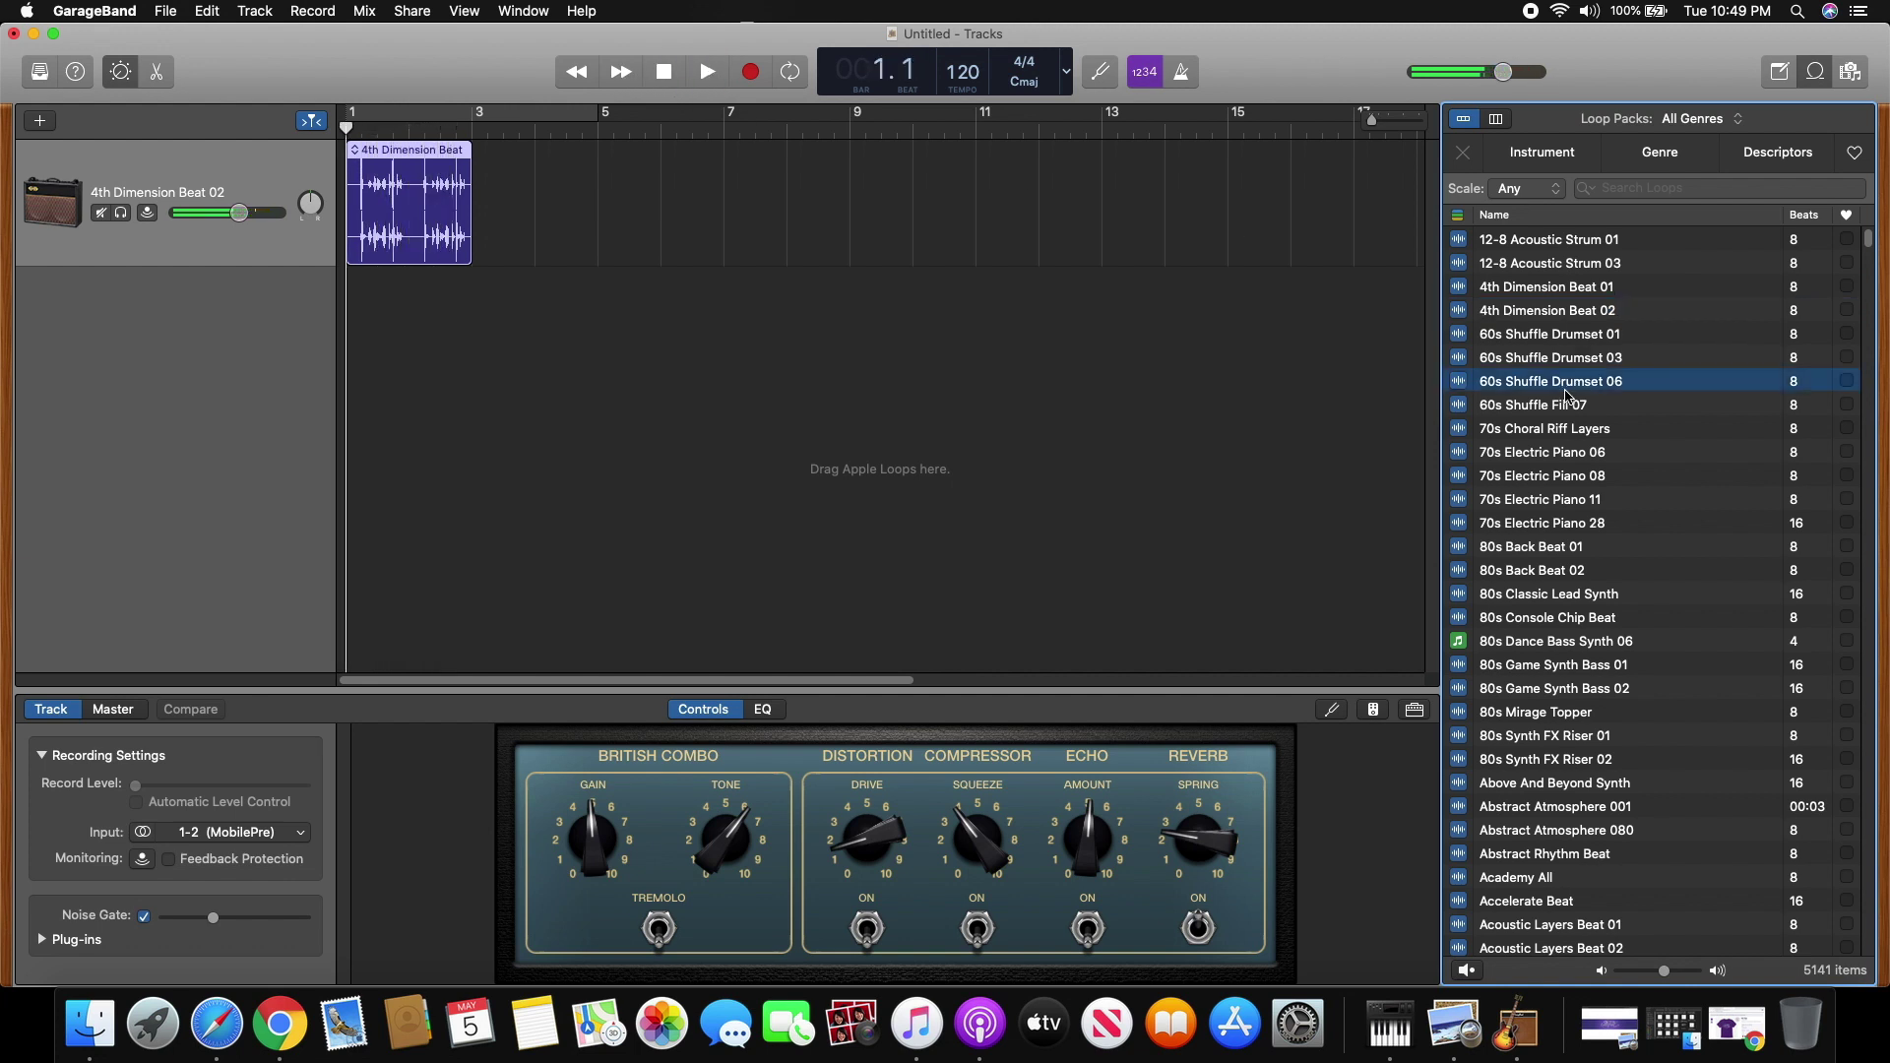
pyautogui.click(1556, 433)
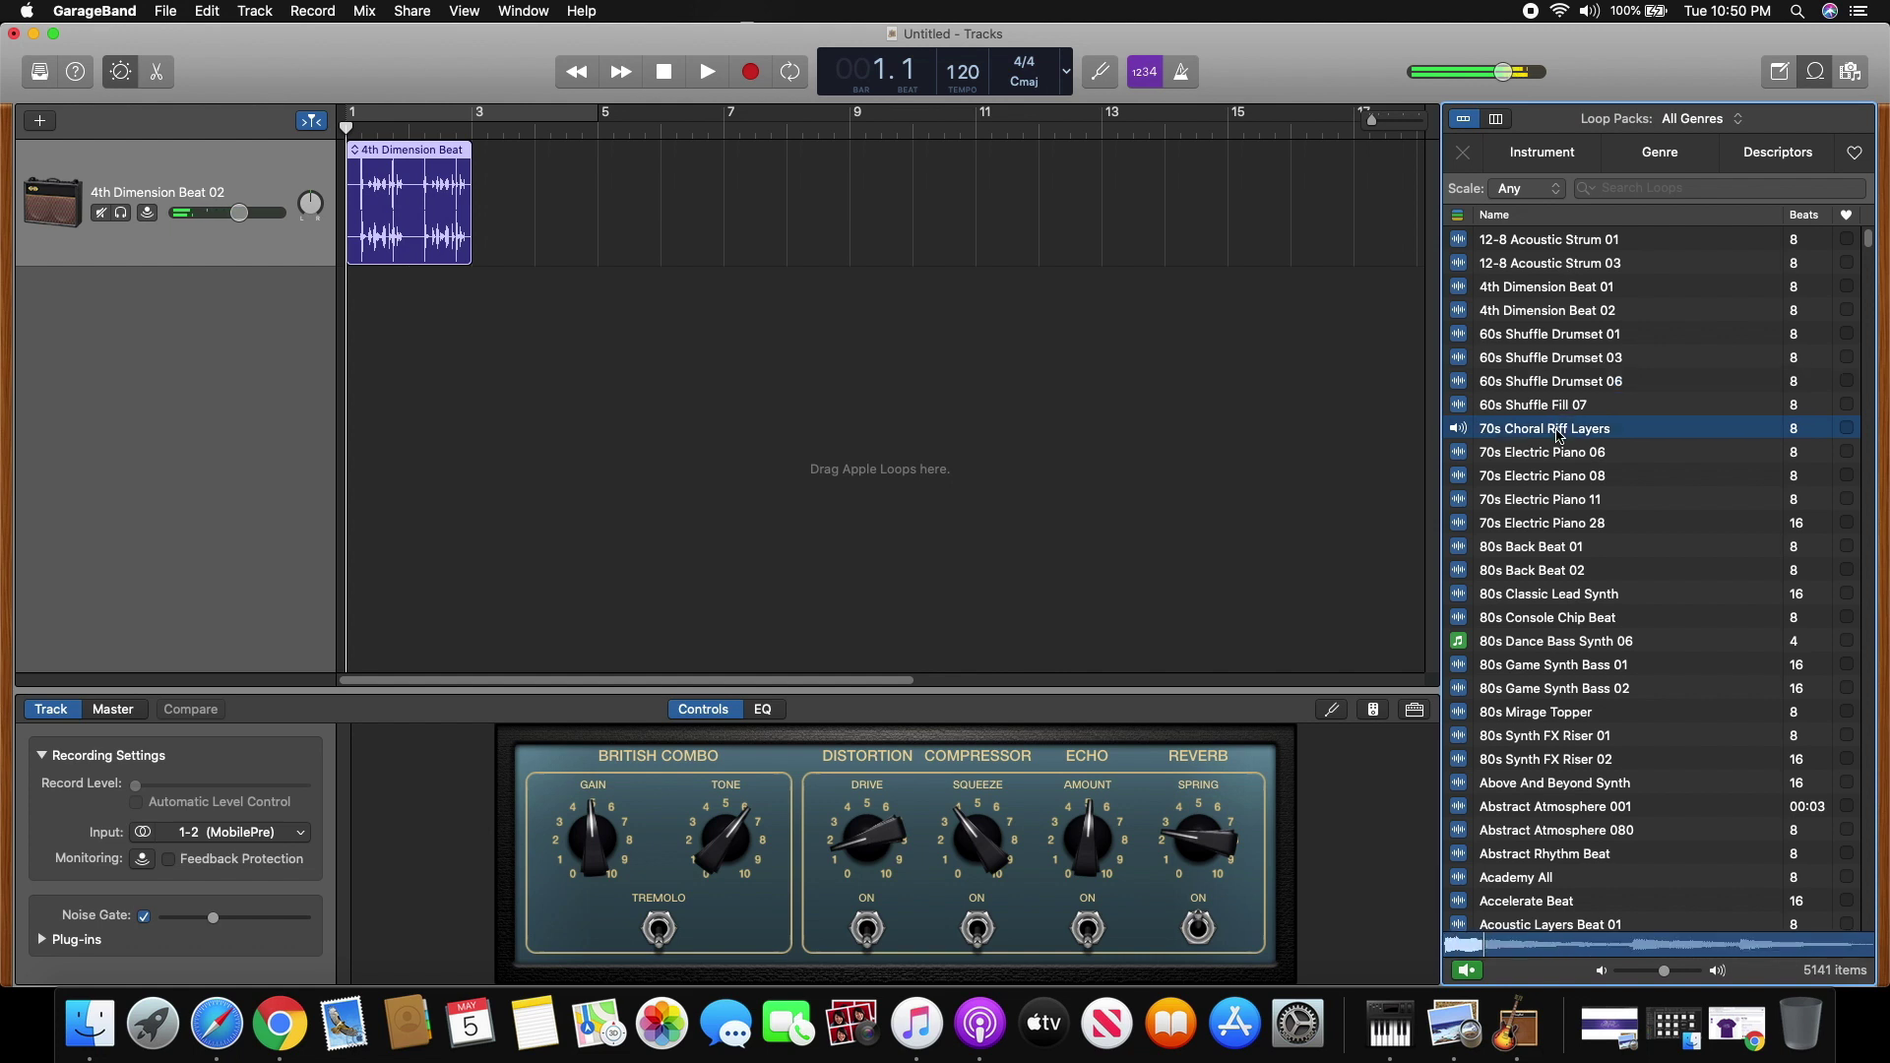
pyautogui.click(1577, 501)
pyautogui.click(1565, 525)
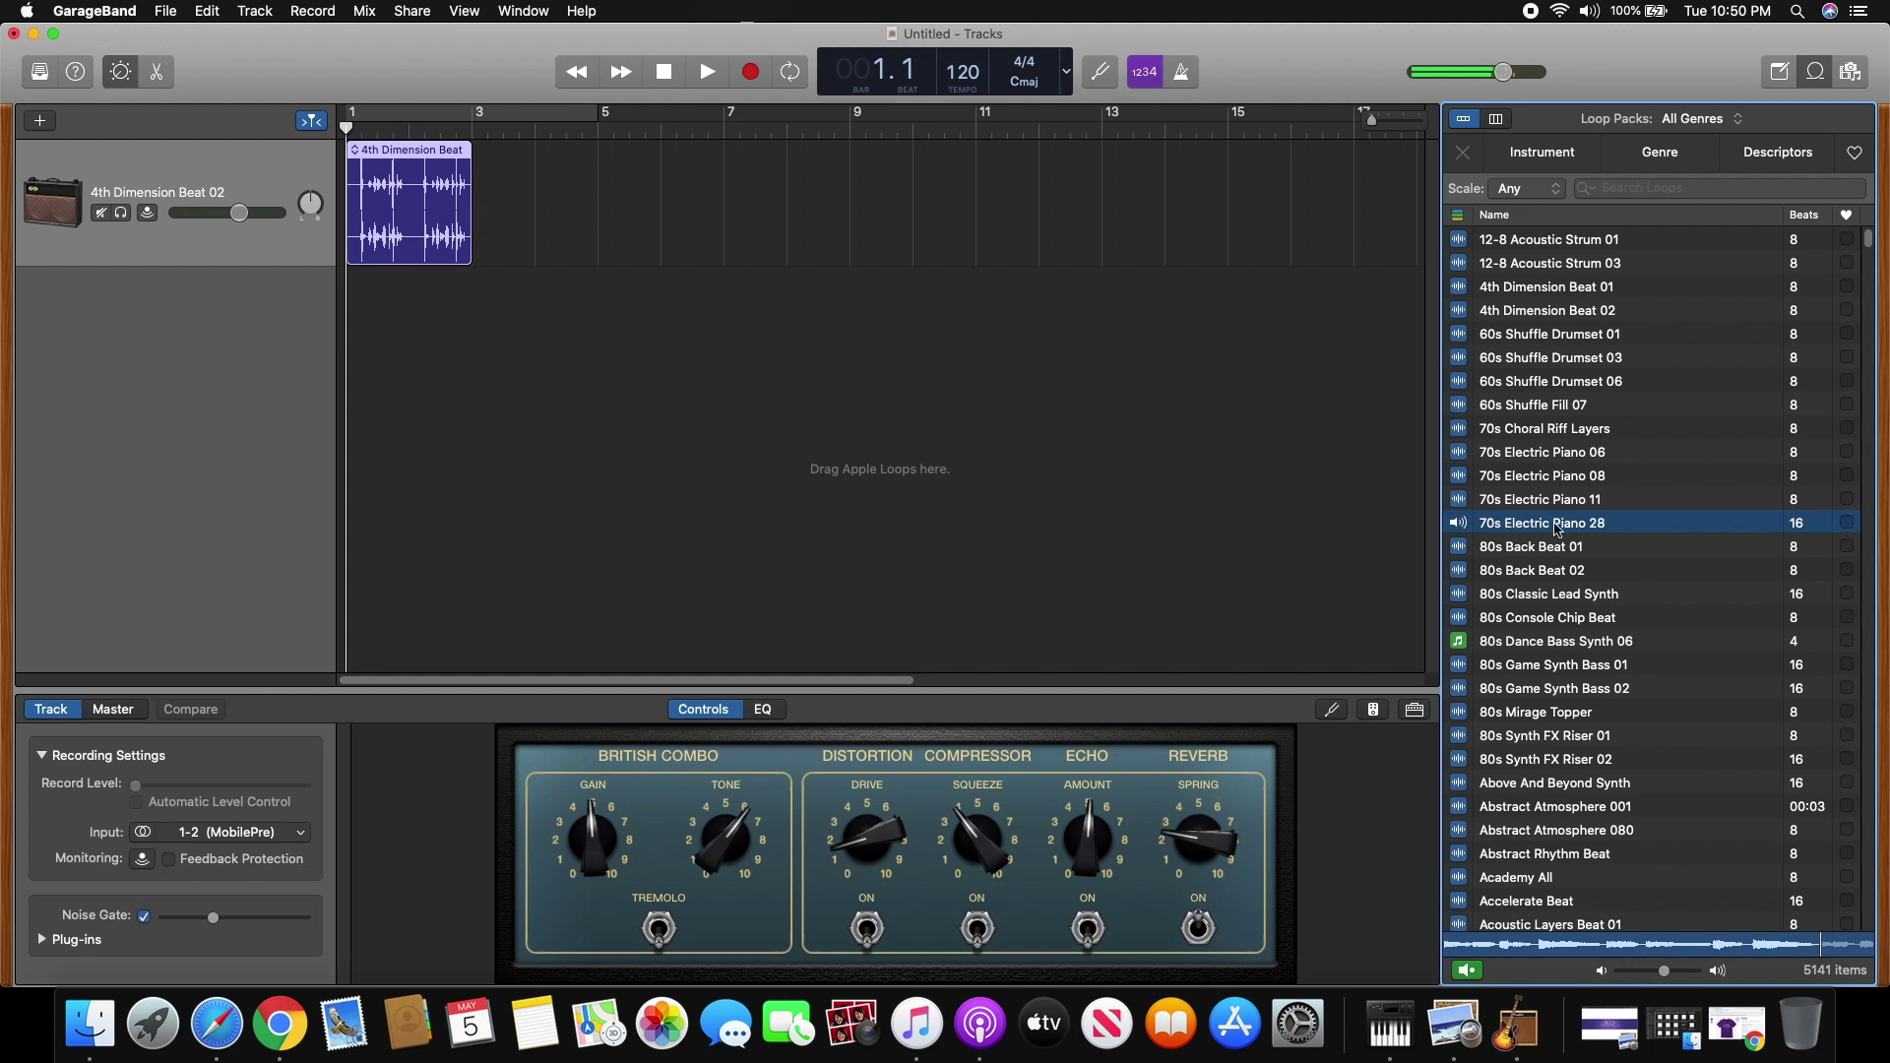
pyautogui.click(1555, 455)
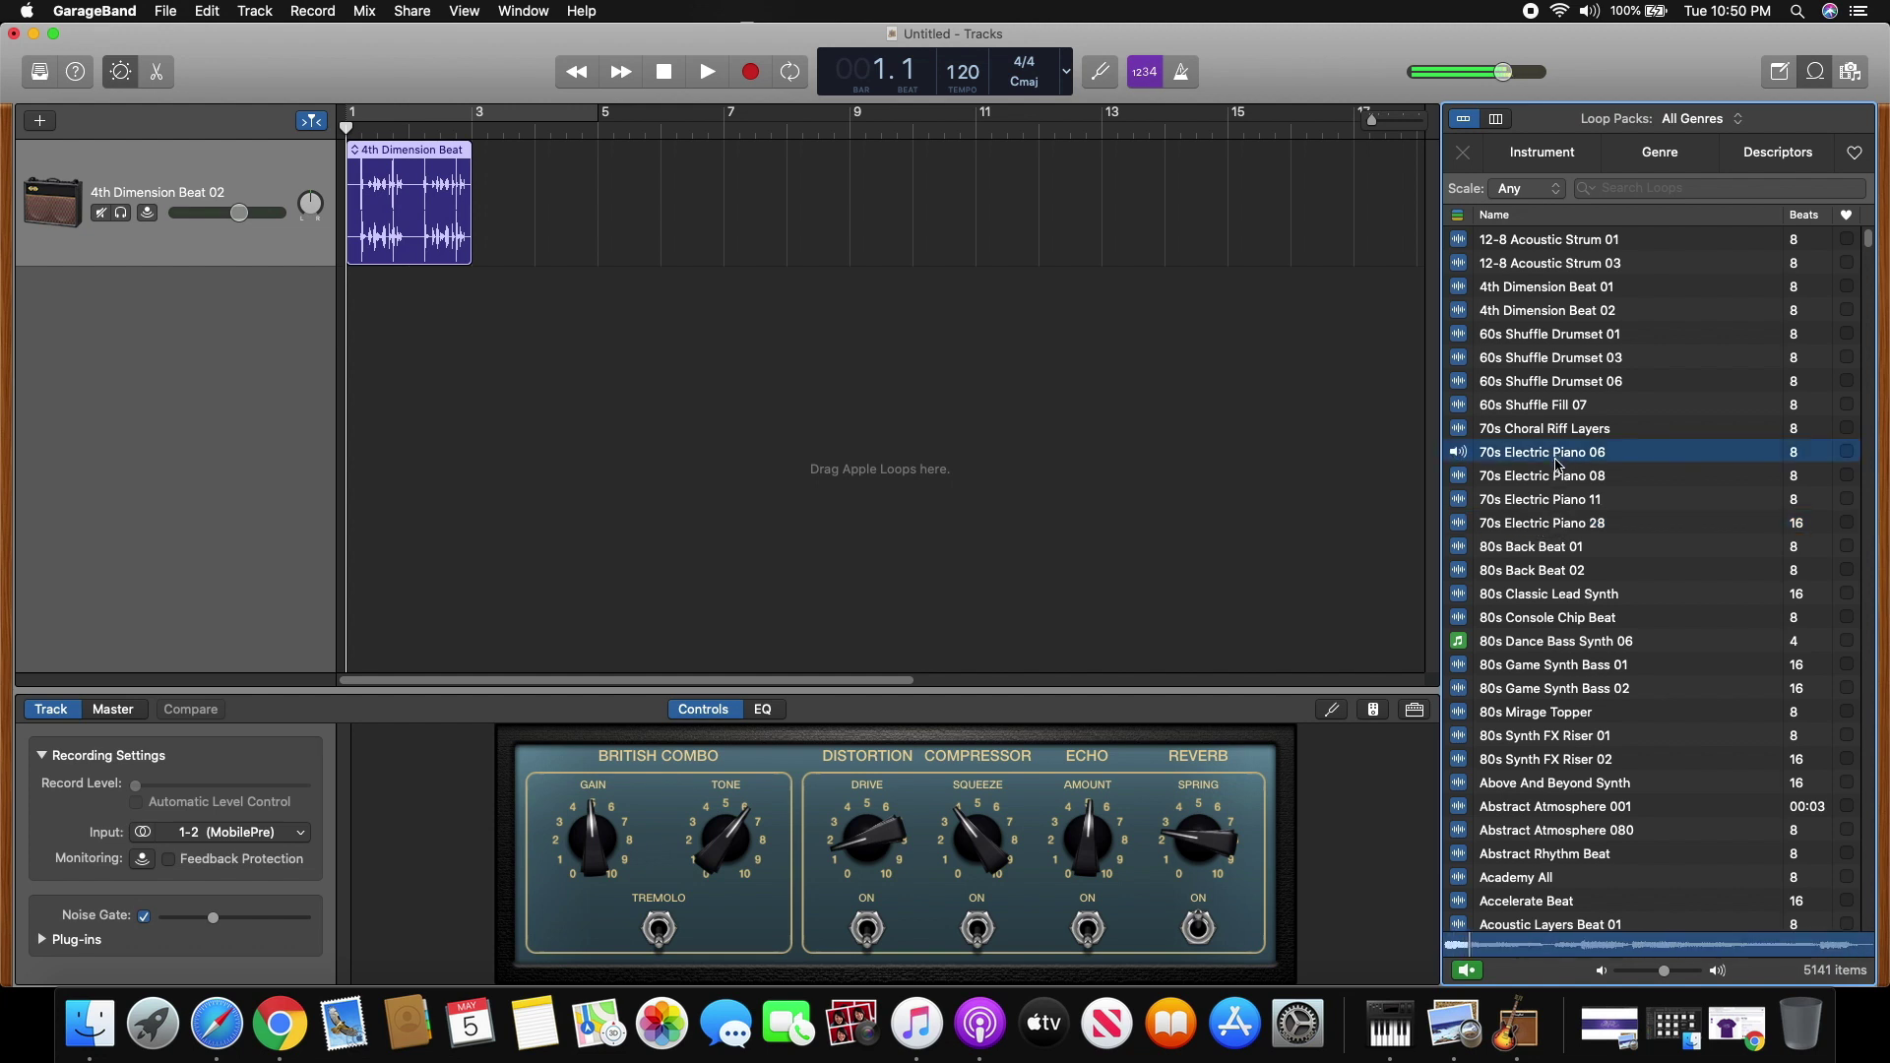
pyautogui.click(1552, 479)
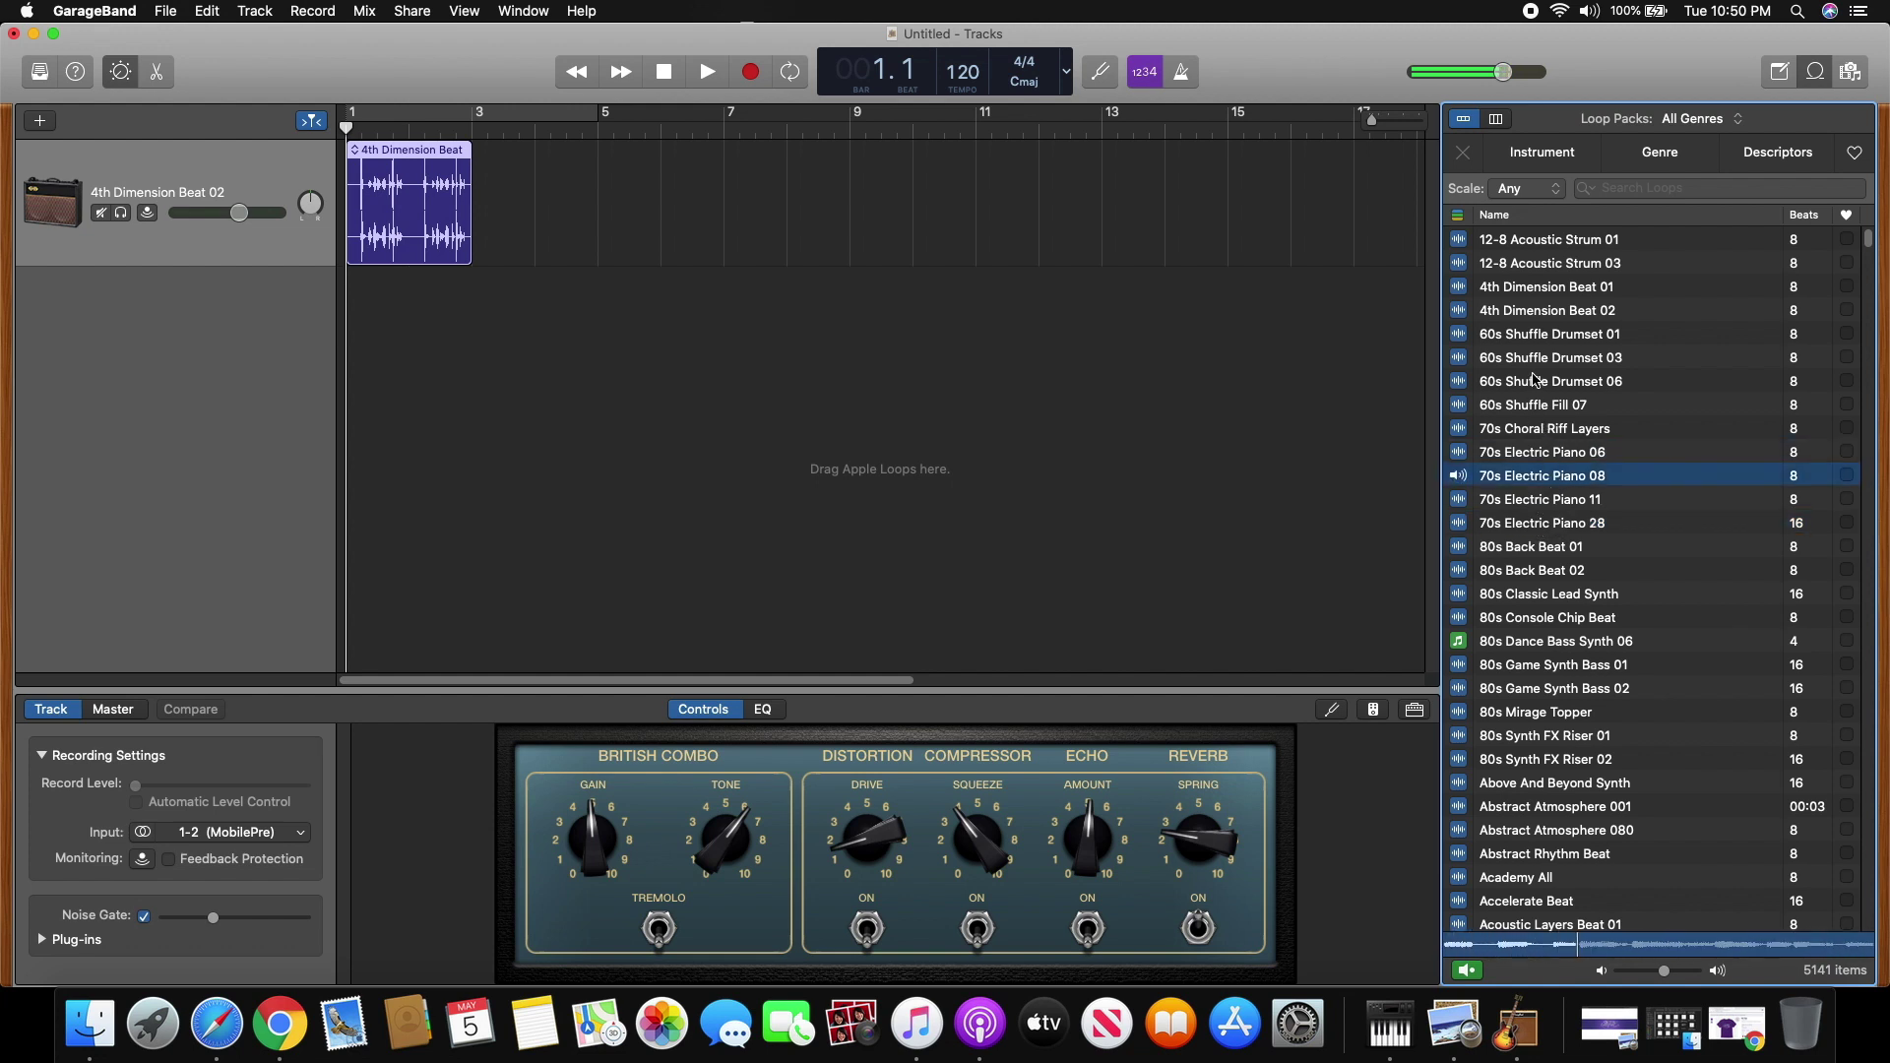
pyautogui.click(1531, 591)
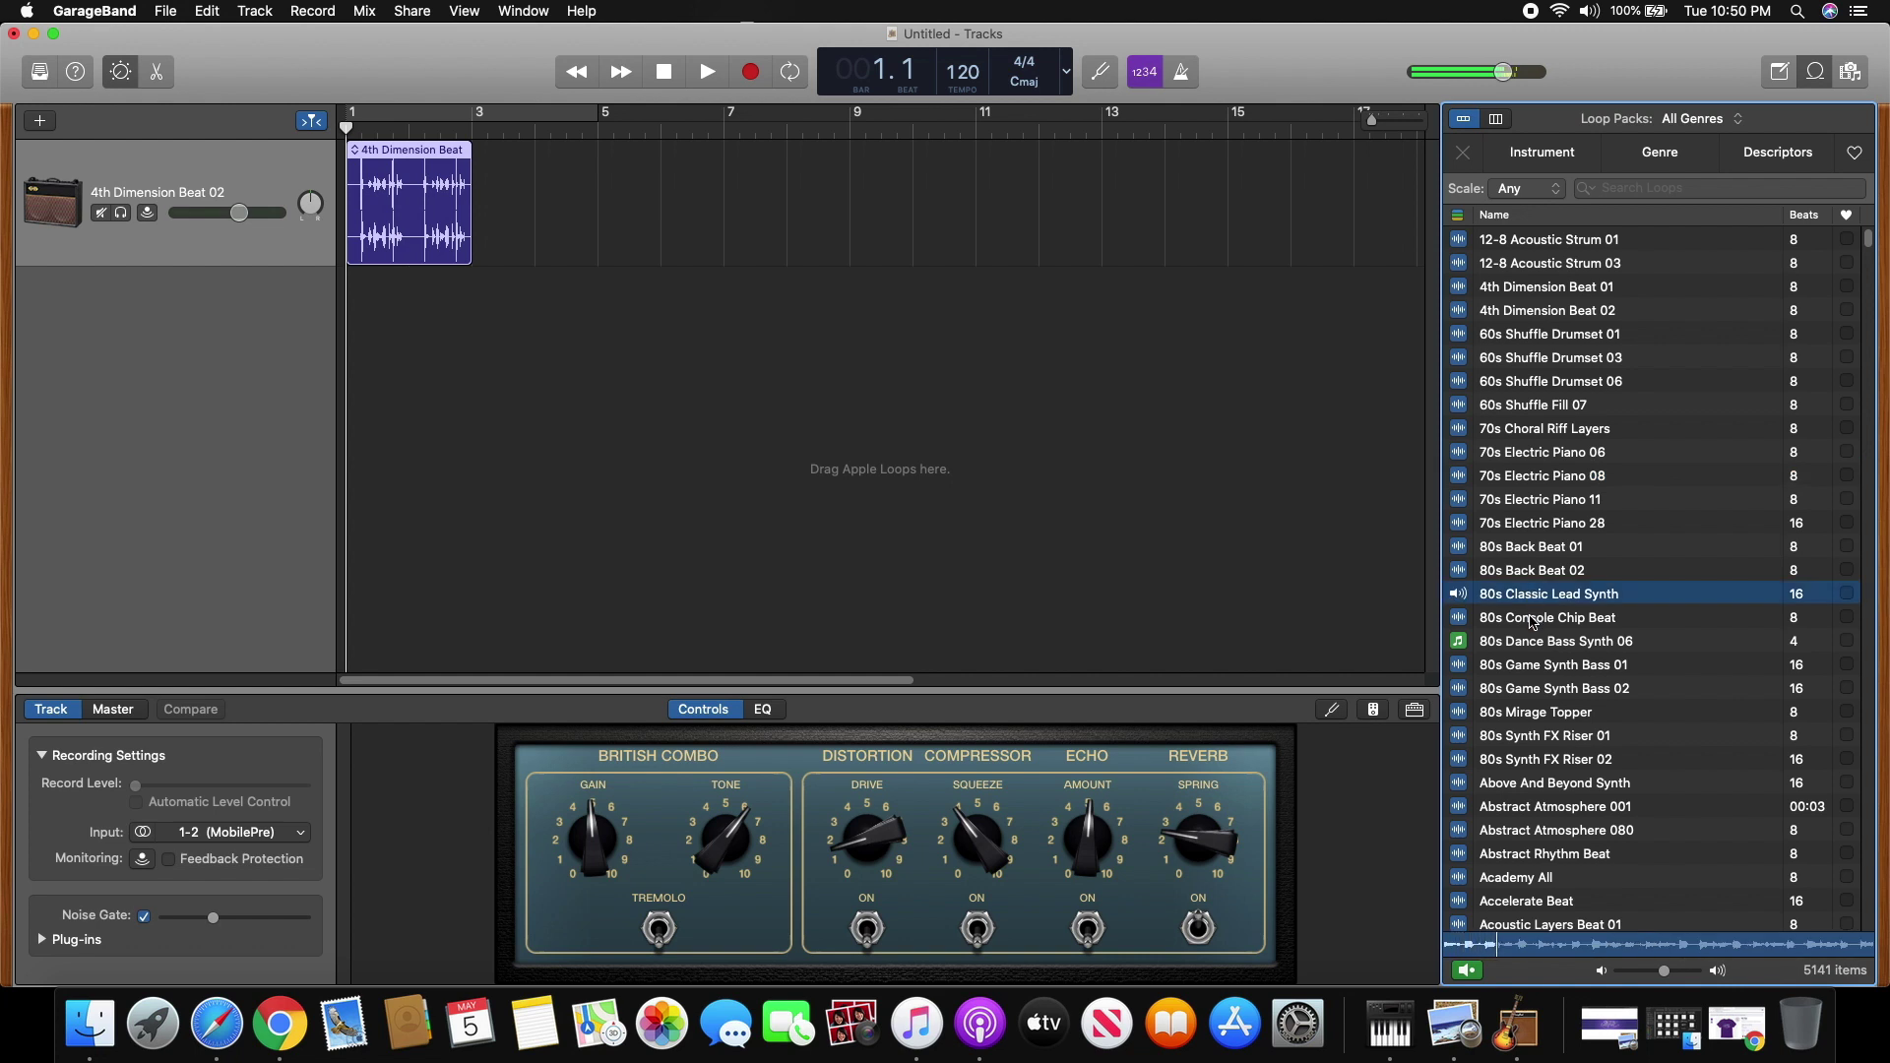
pyautogui.click(1532, 618)
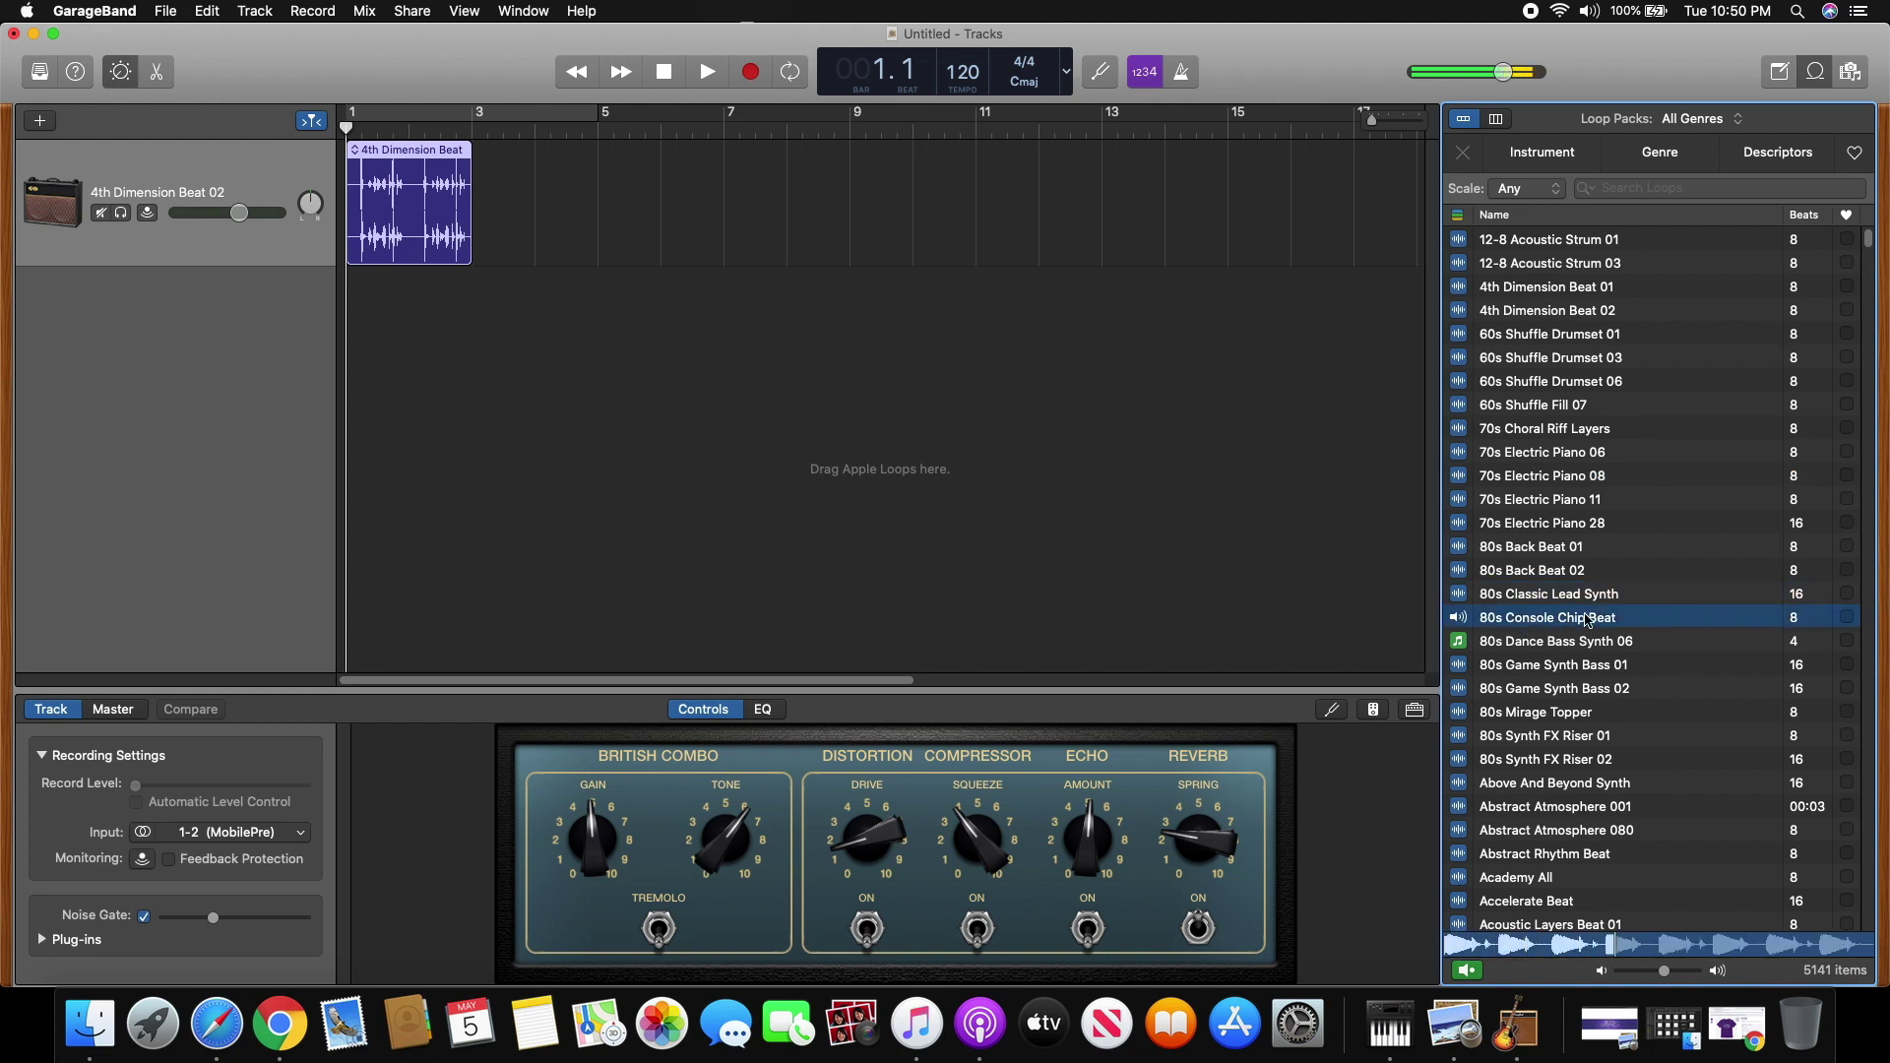
# Step: Lower the master volume to about -1.7 dB and add the 80s Console Chip Beat loop on a new track at bar 1
pyautogui.moveTo(1503, 71); pyautogui.dragTo(1494, 71)
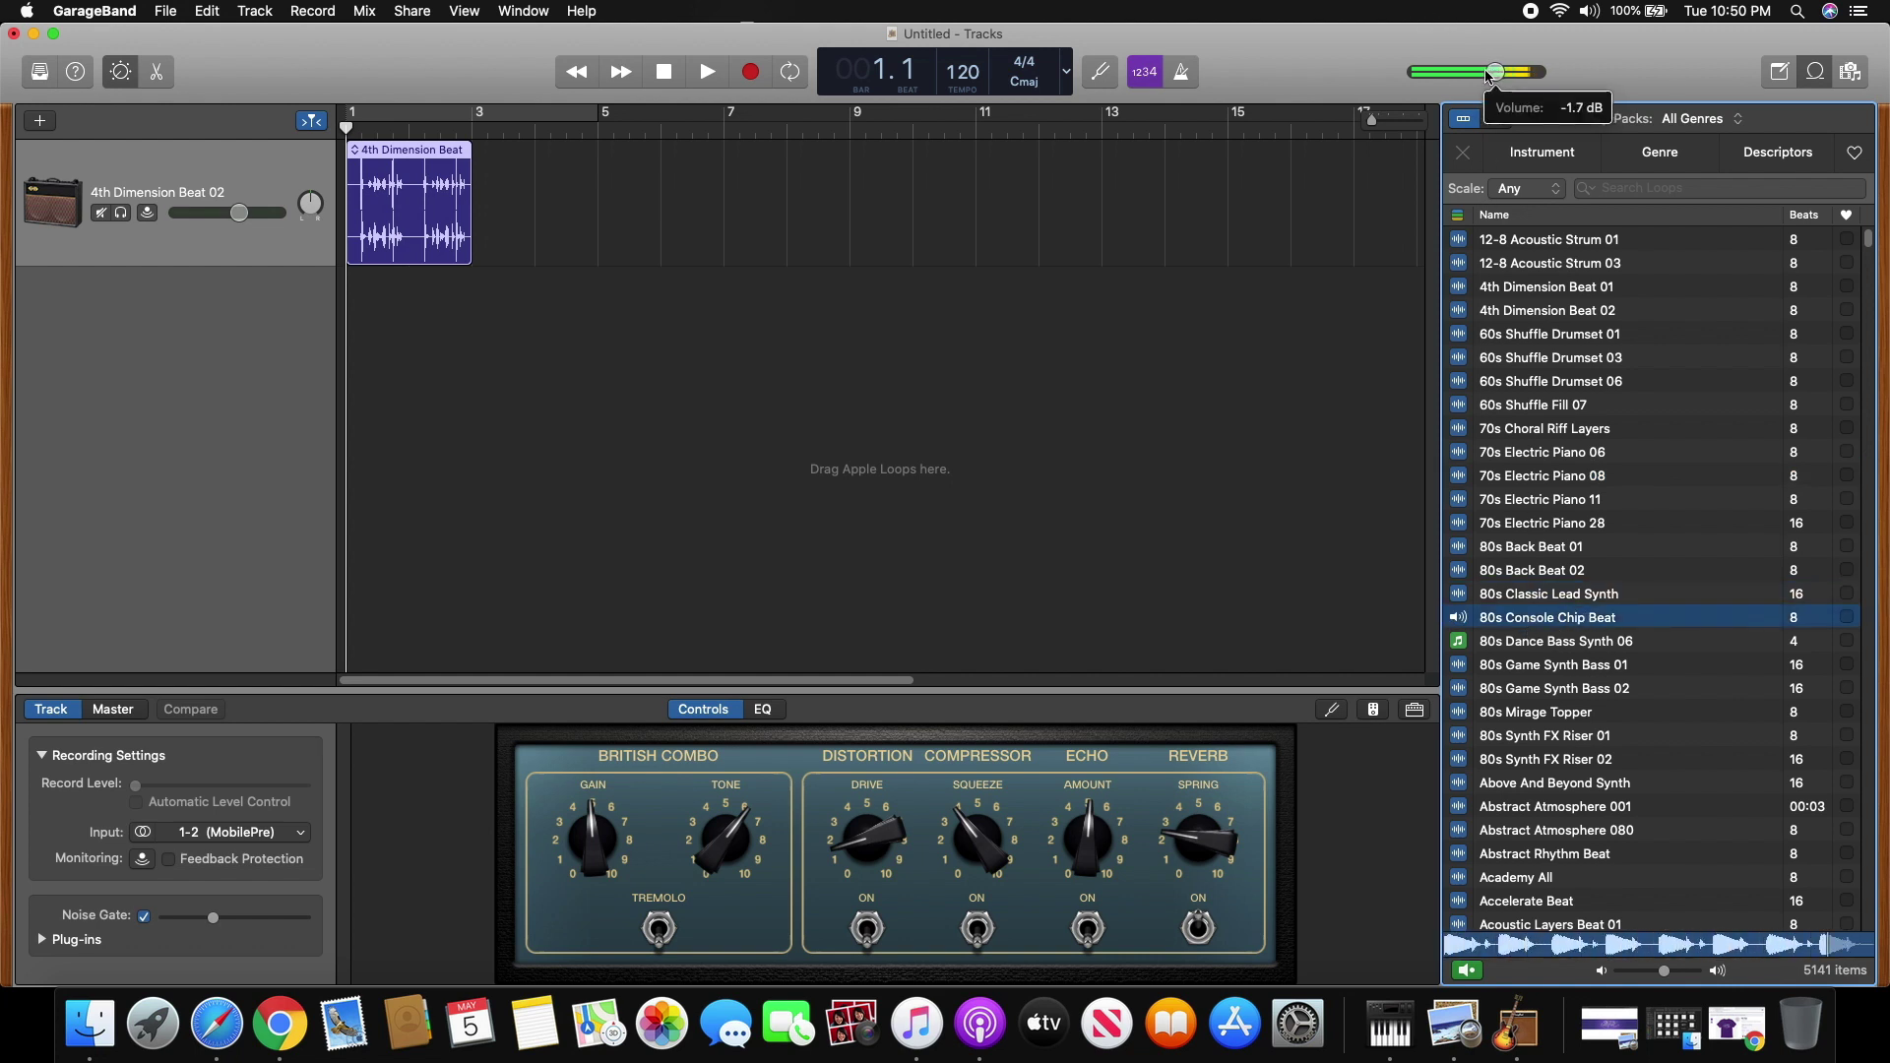
pyautogui.moveTo(1546, 617); pyautogui.dragTo(347, 402)
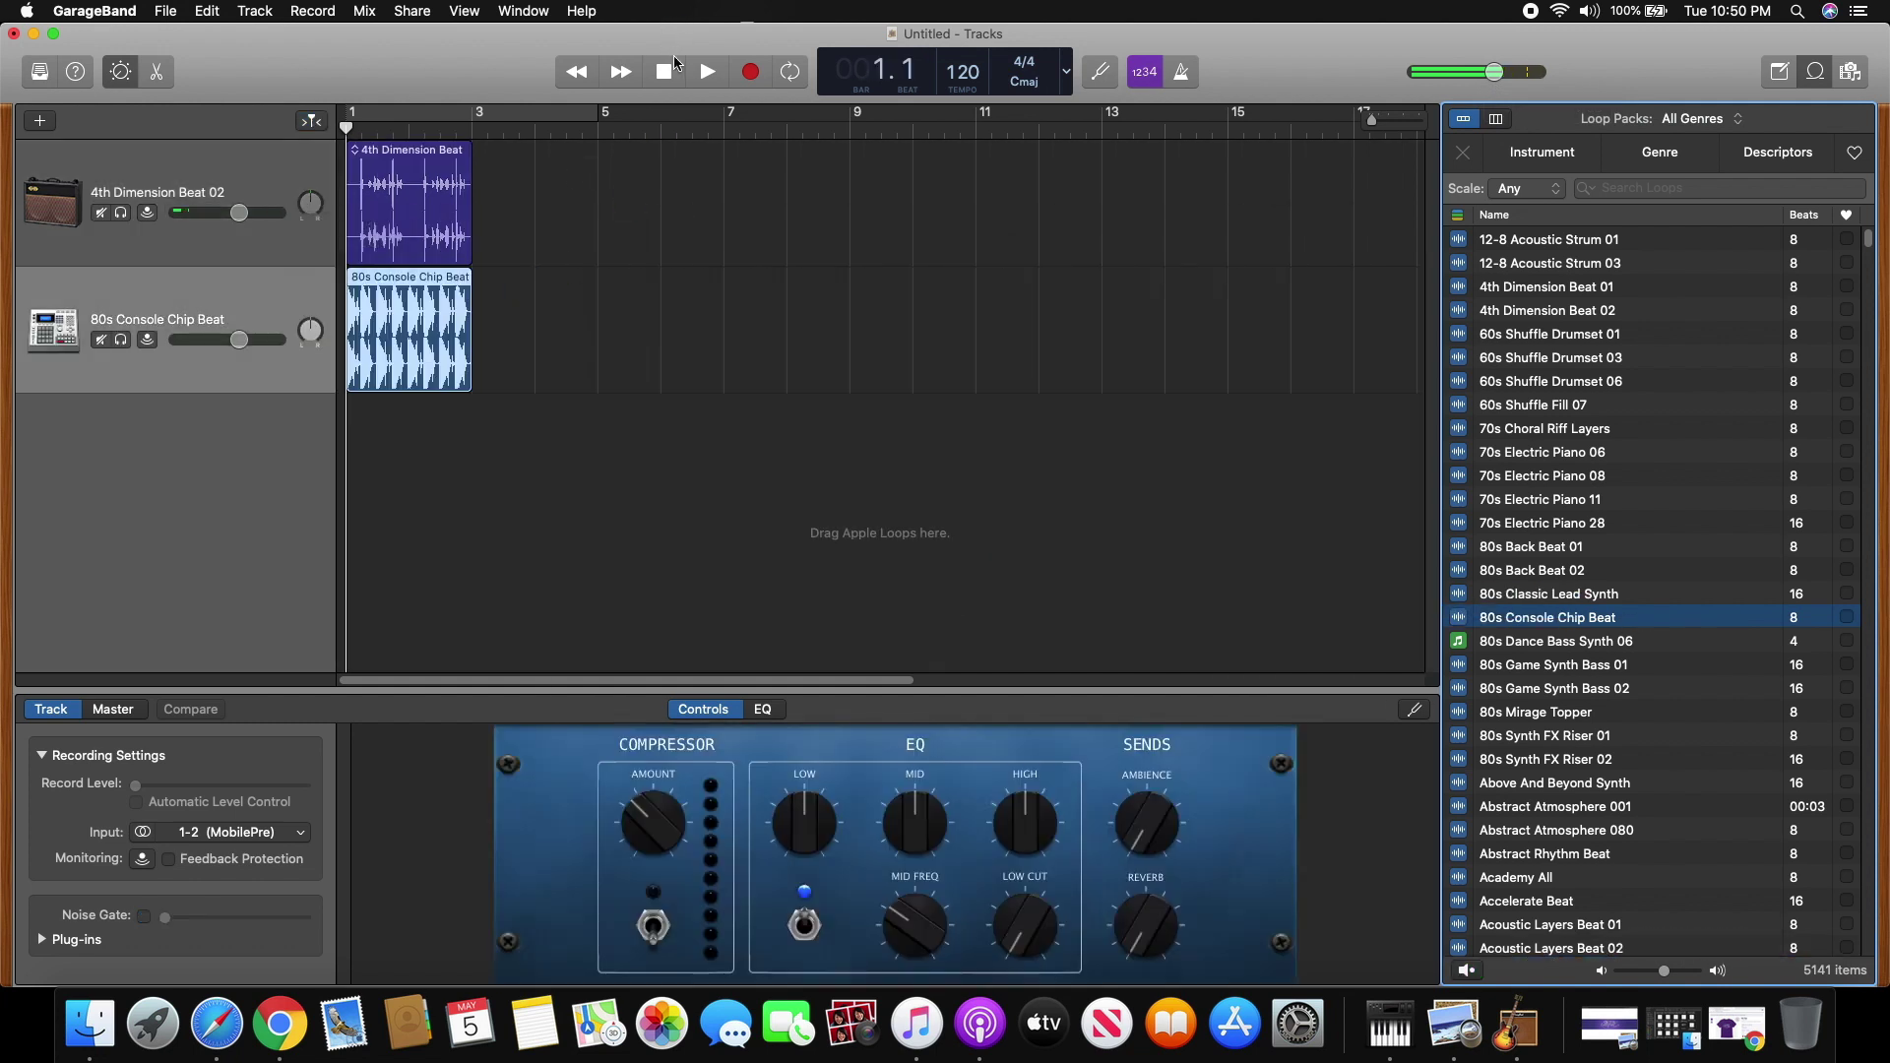
pyautogui.click(713, 75)
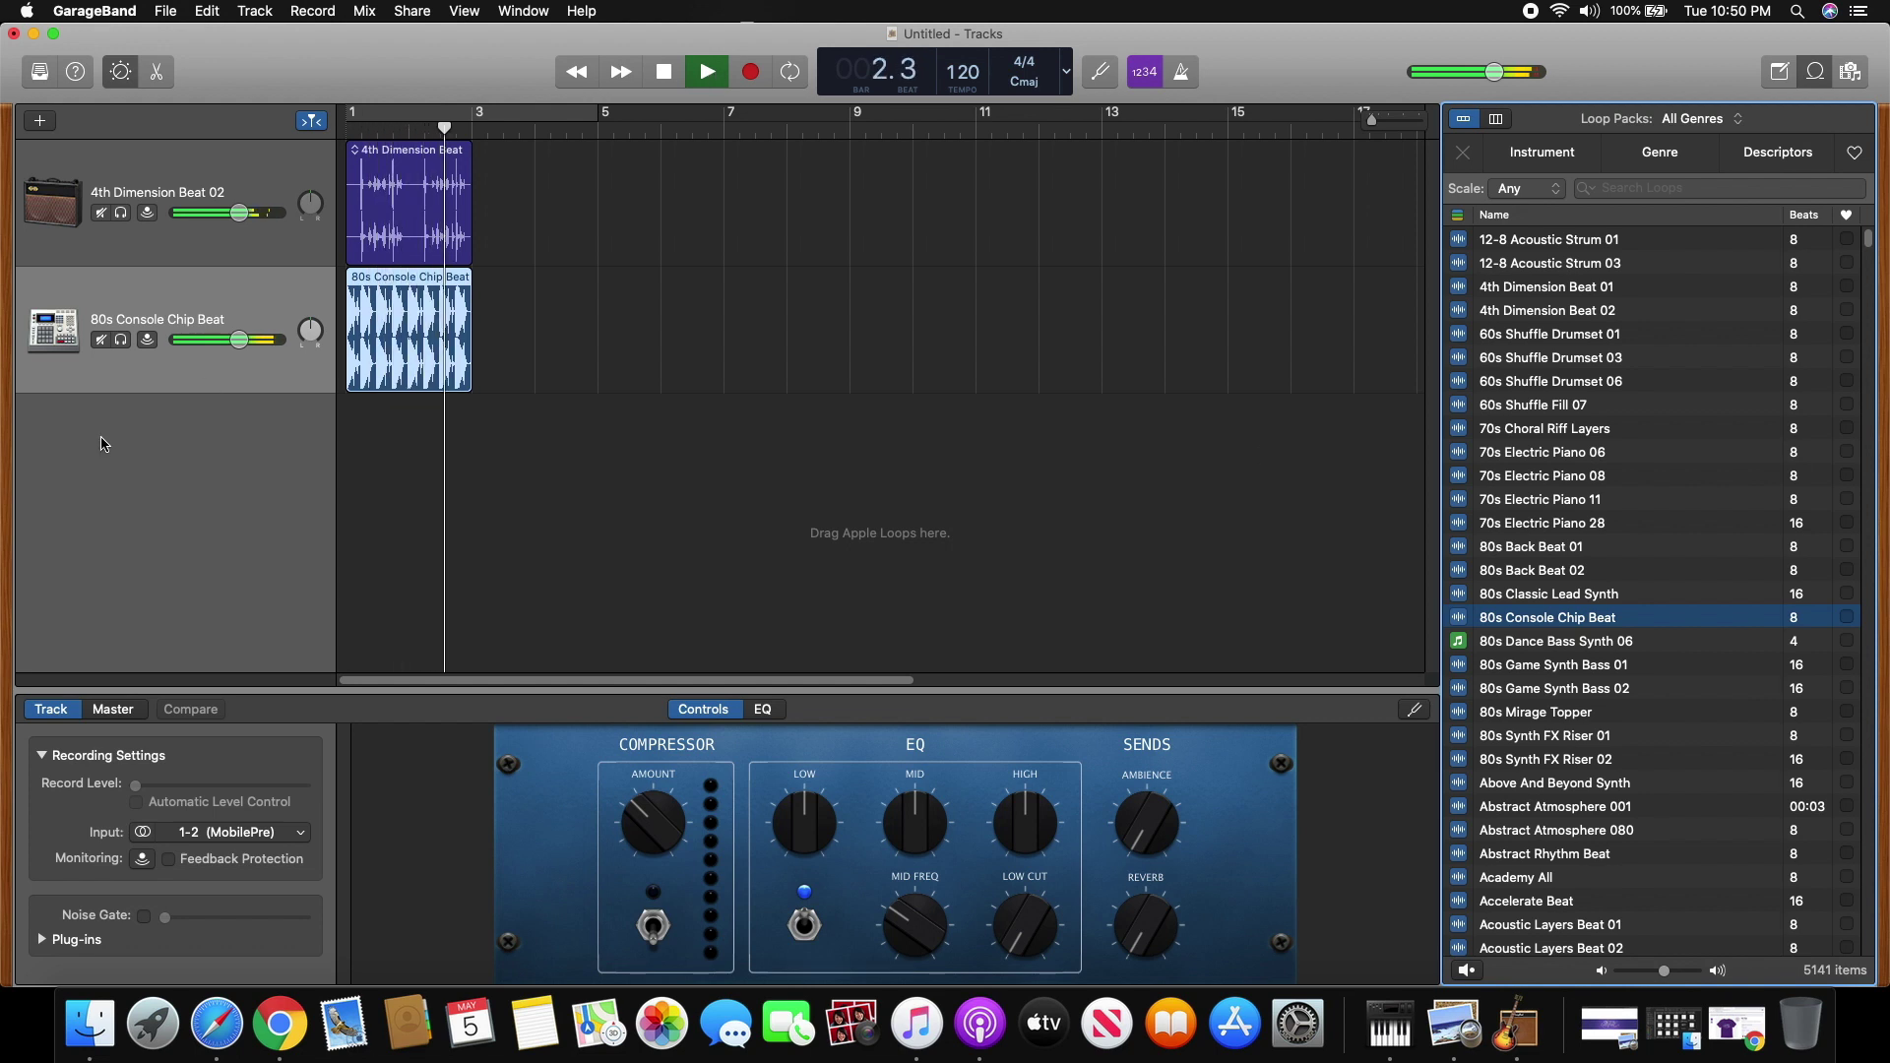
# Step: Slightly lower the volumes of the 80s Console Chip Beat and 4th Dimension Beat 02 tracks and replay the mix from the start
pyautogui.click(236, 340)
pyautogui.moveTo(239, 341); pyautogui.dragTo(231, 341)
pyautogui.moveTo(239, 213); pyautogui.dragTo(236, 213)
pyautogui.click(664, 79)
pyautogui.click(664, 79)
pyautogui.click(709, 83)
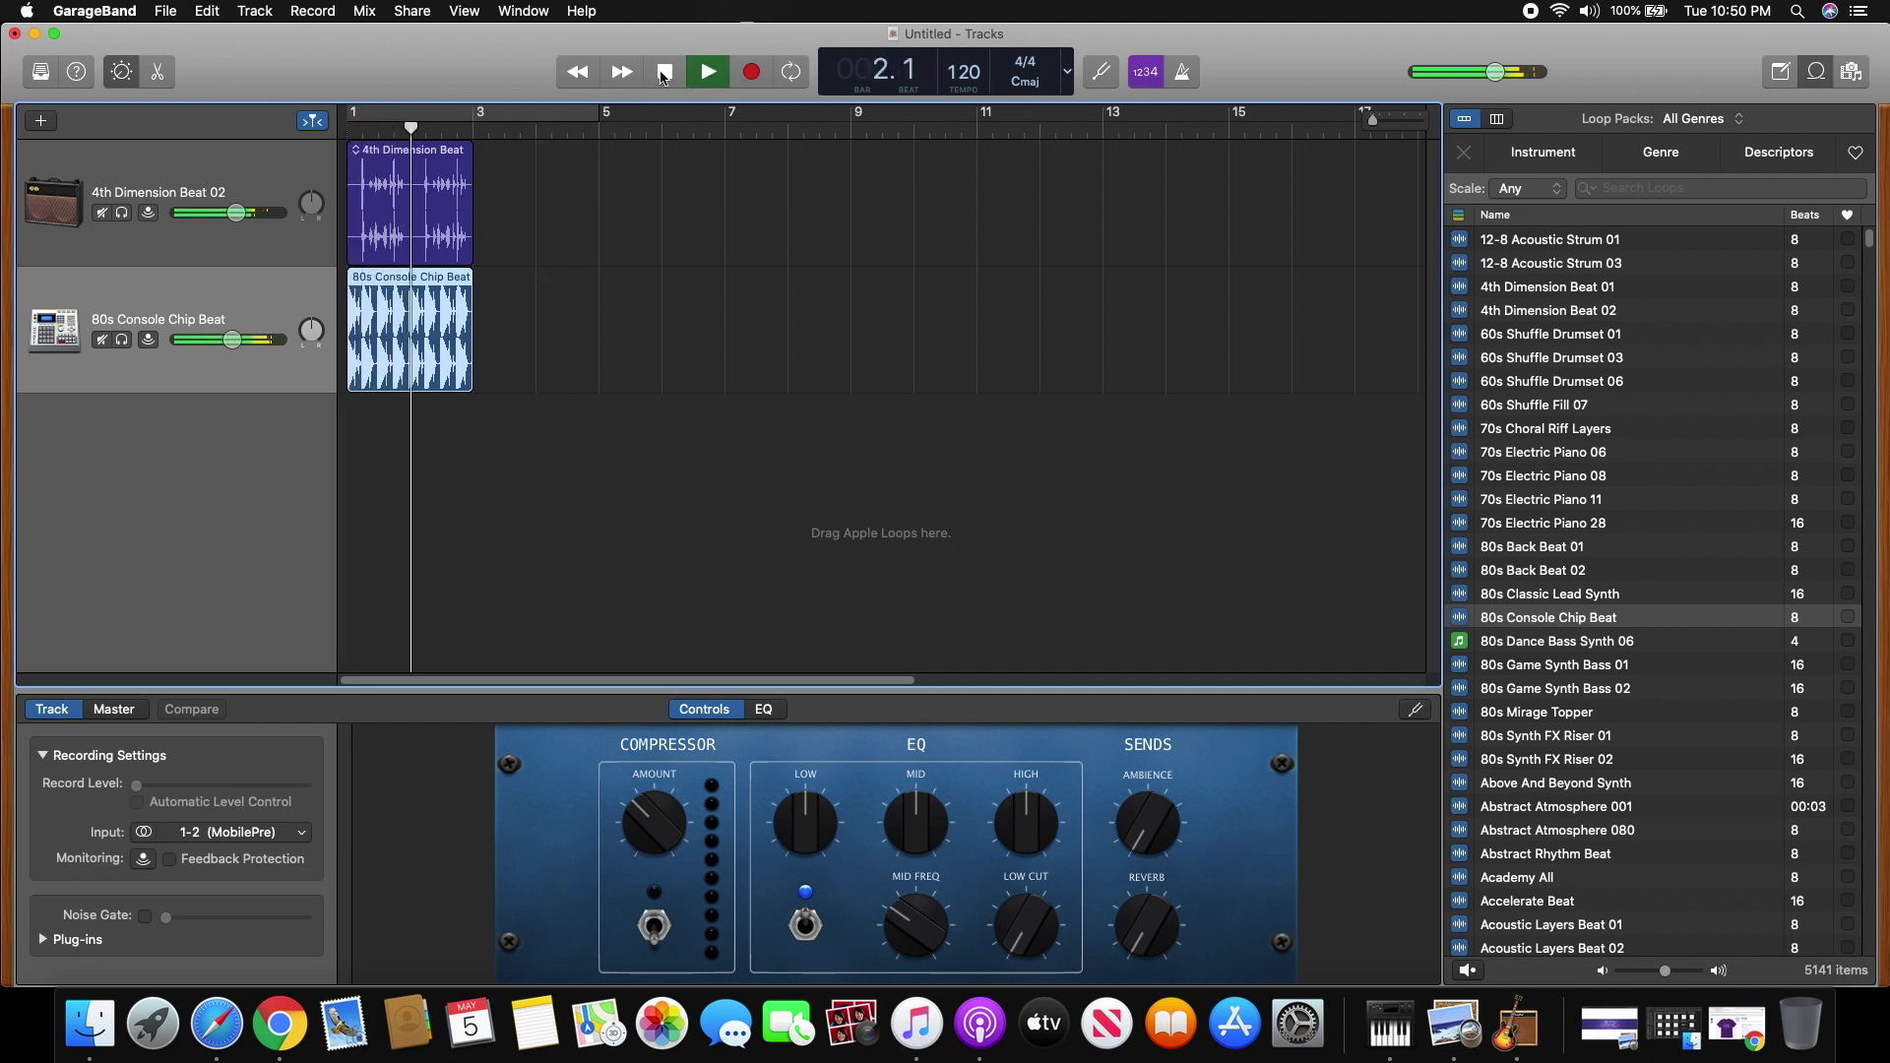
pyautogui.click(664, 79)
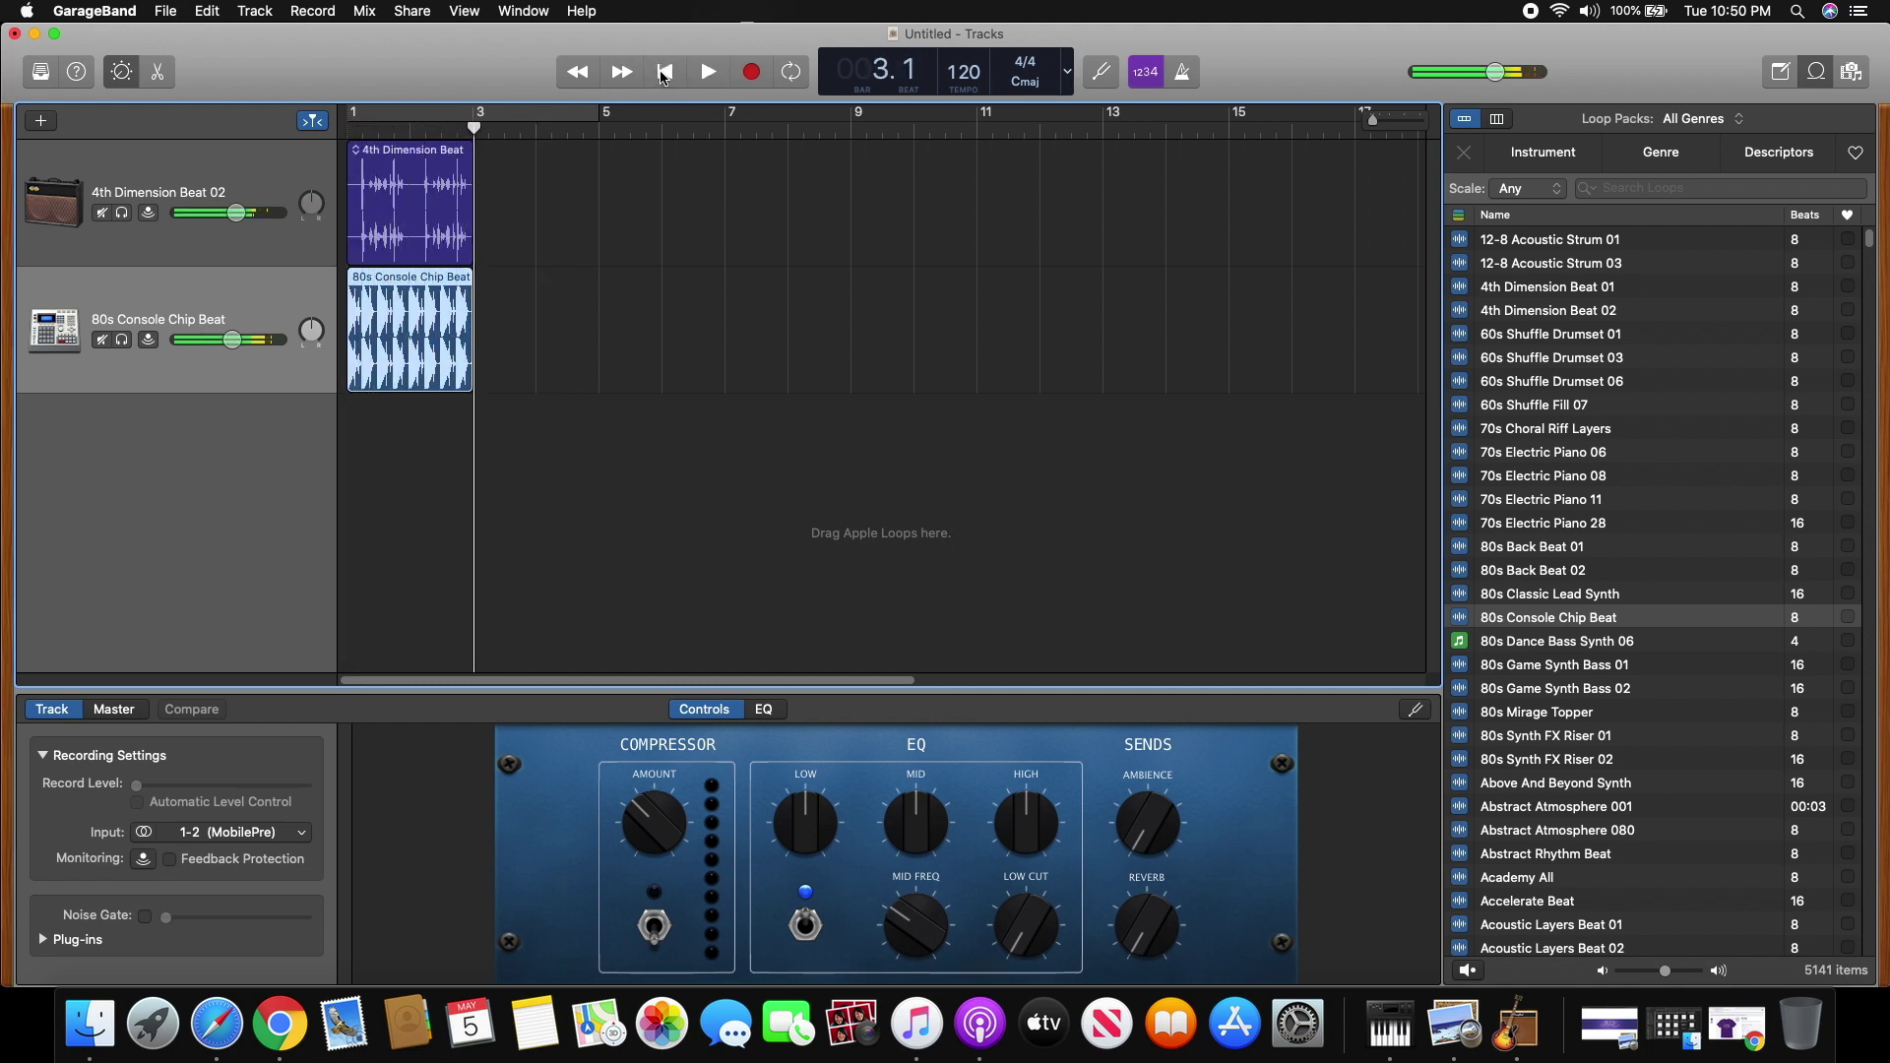
# Step: Preview the Above And Beyond Synth loop and lower the master volume further
pyautogui.click(1535, 620)
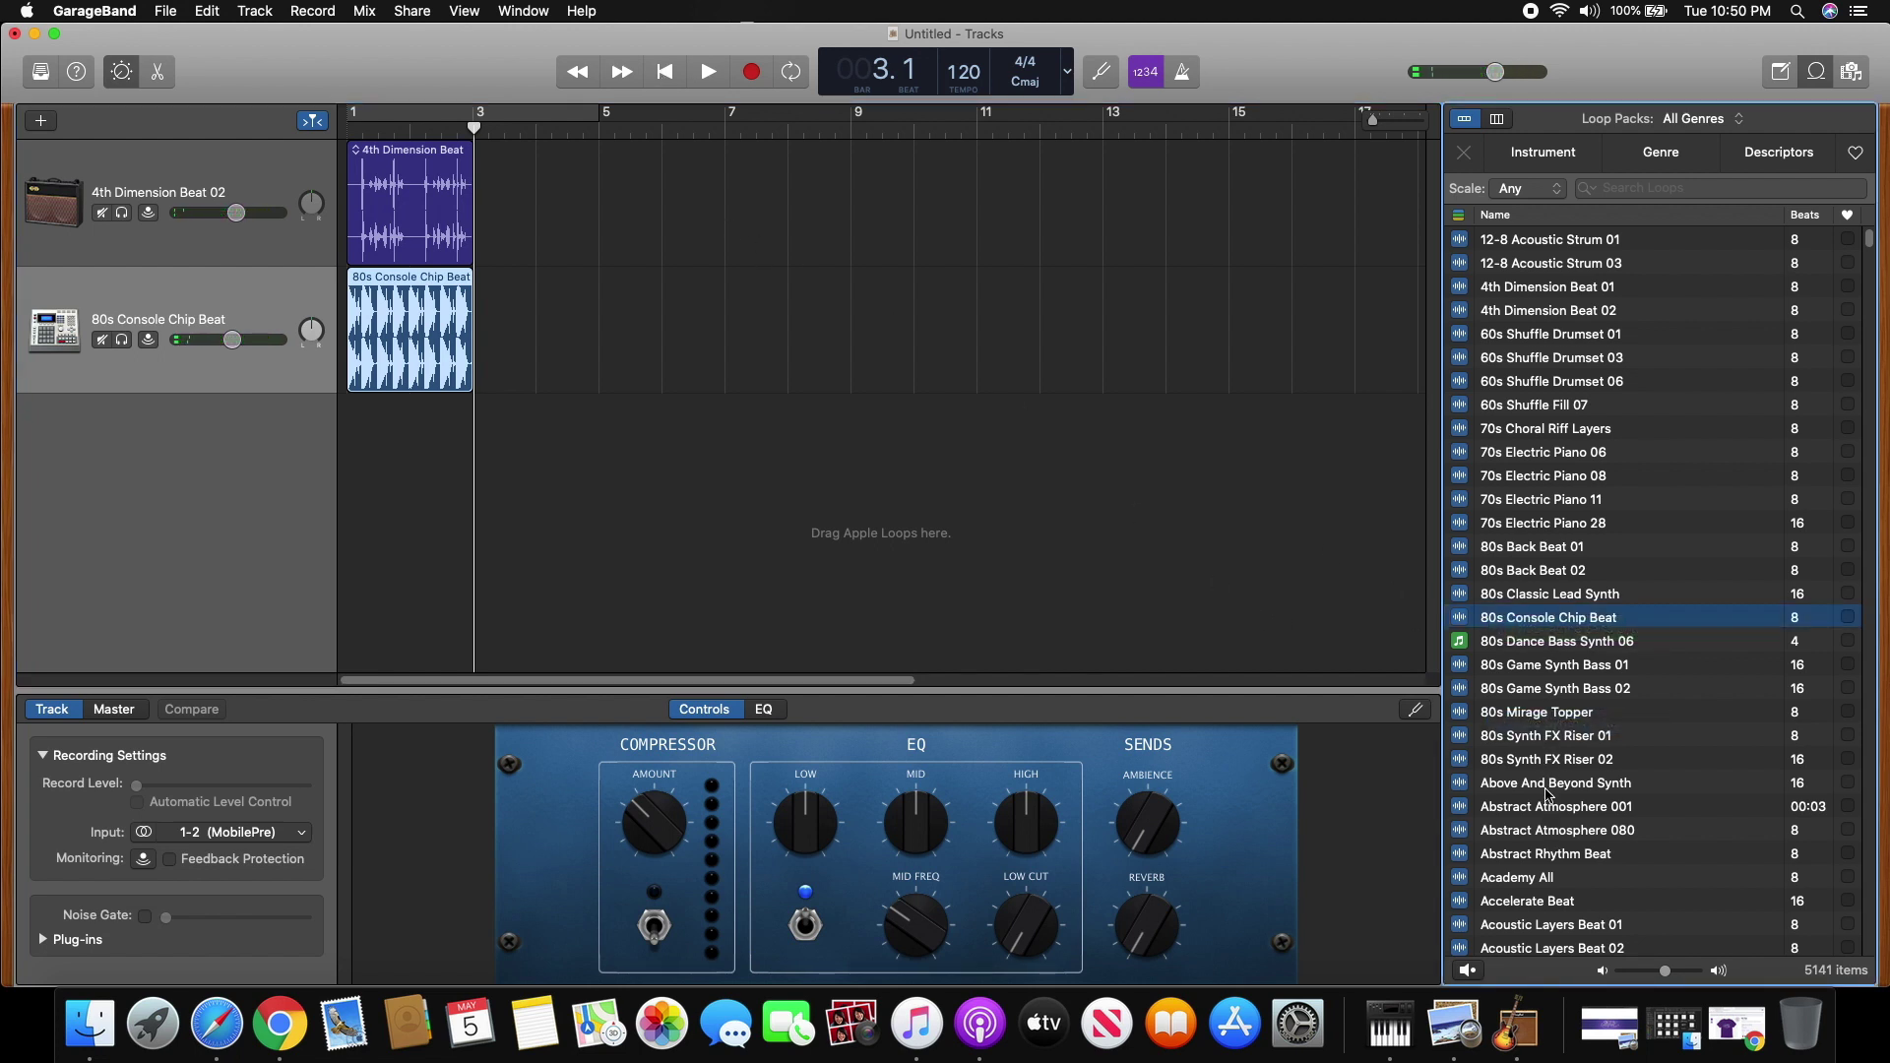
pyautogui.click(1547, 787)
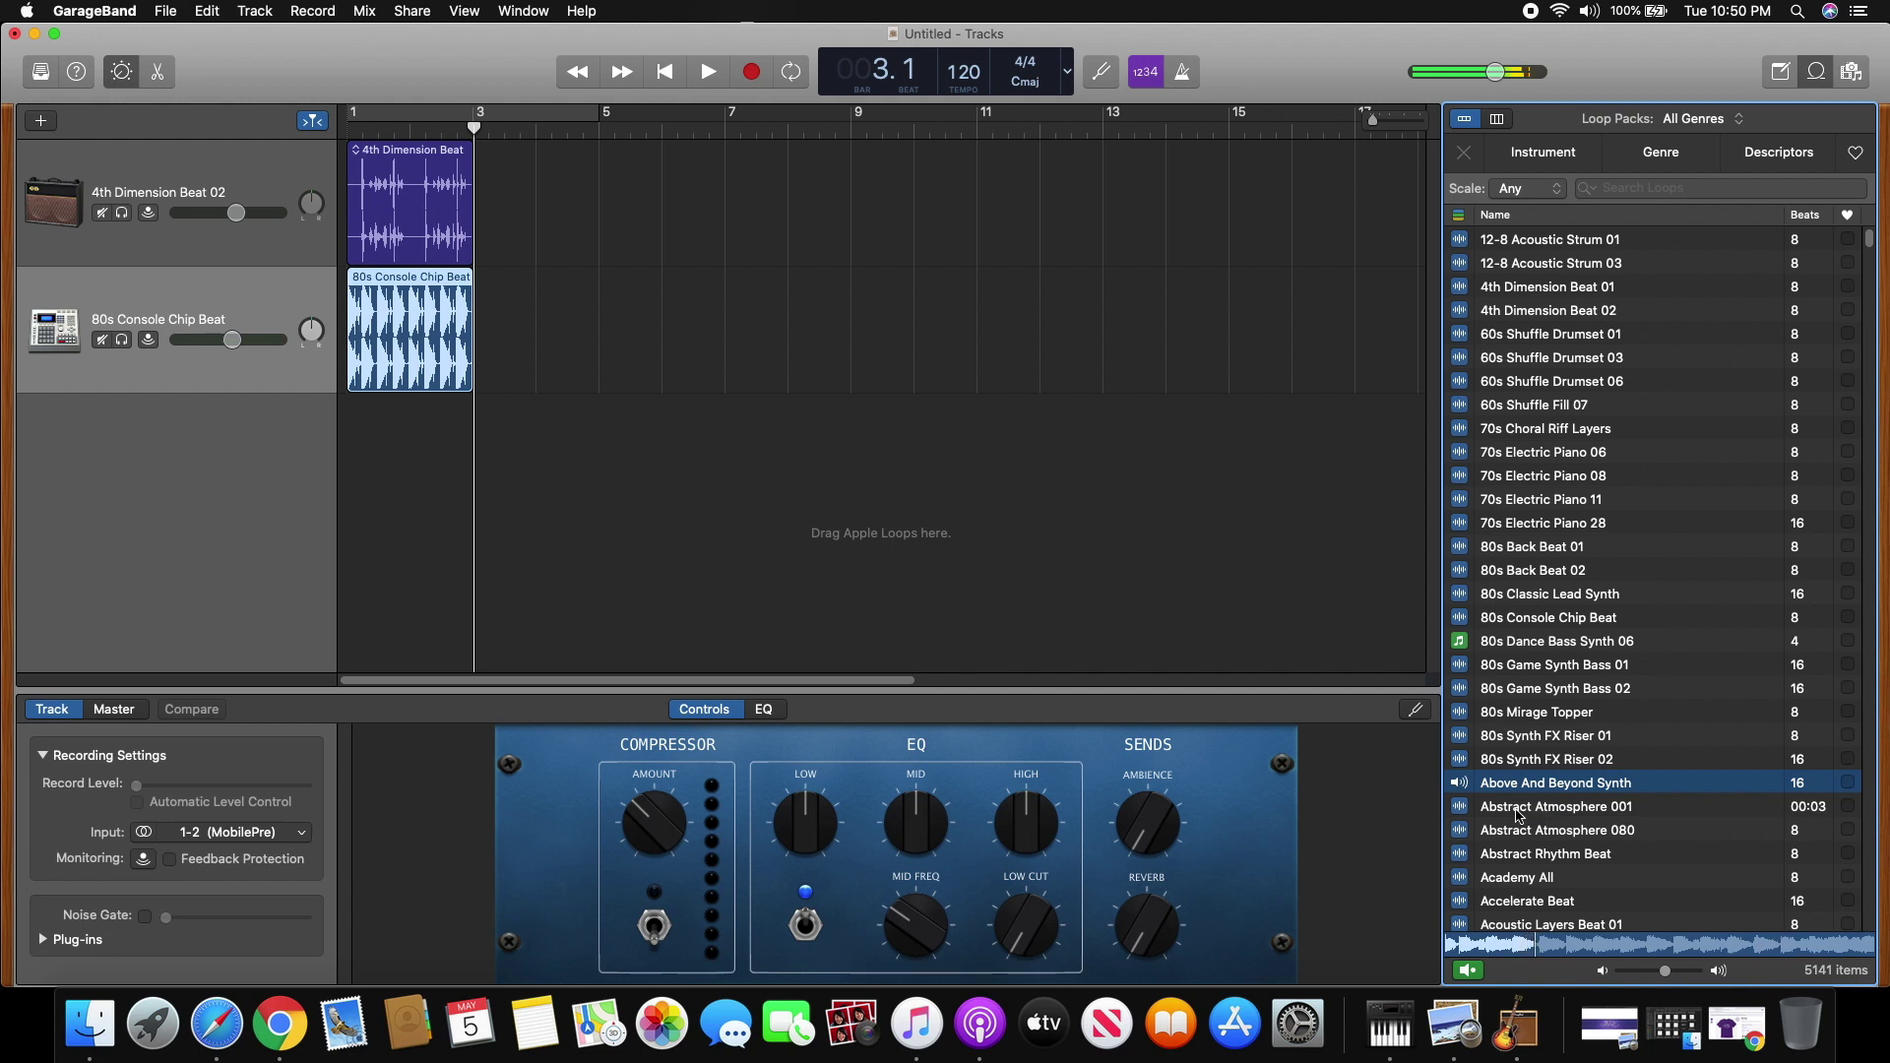
pyautogui.moveTo(1495, 72); pyautogui.dragTo(1458, 83)
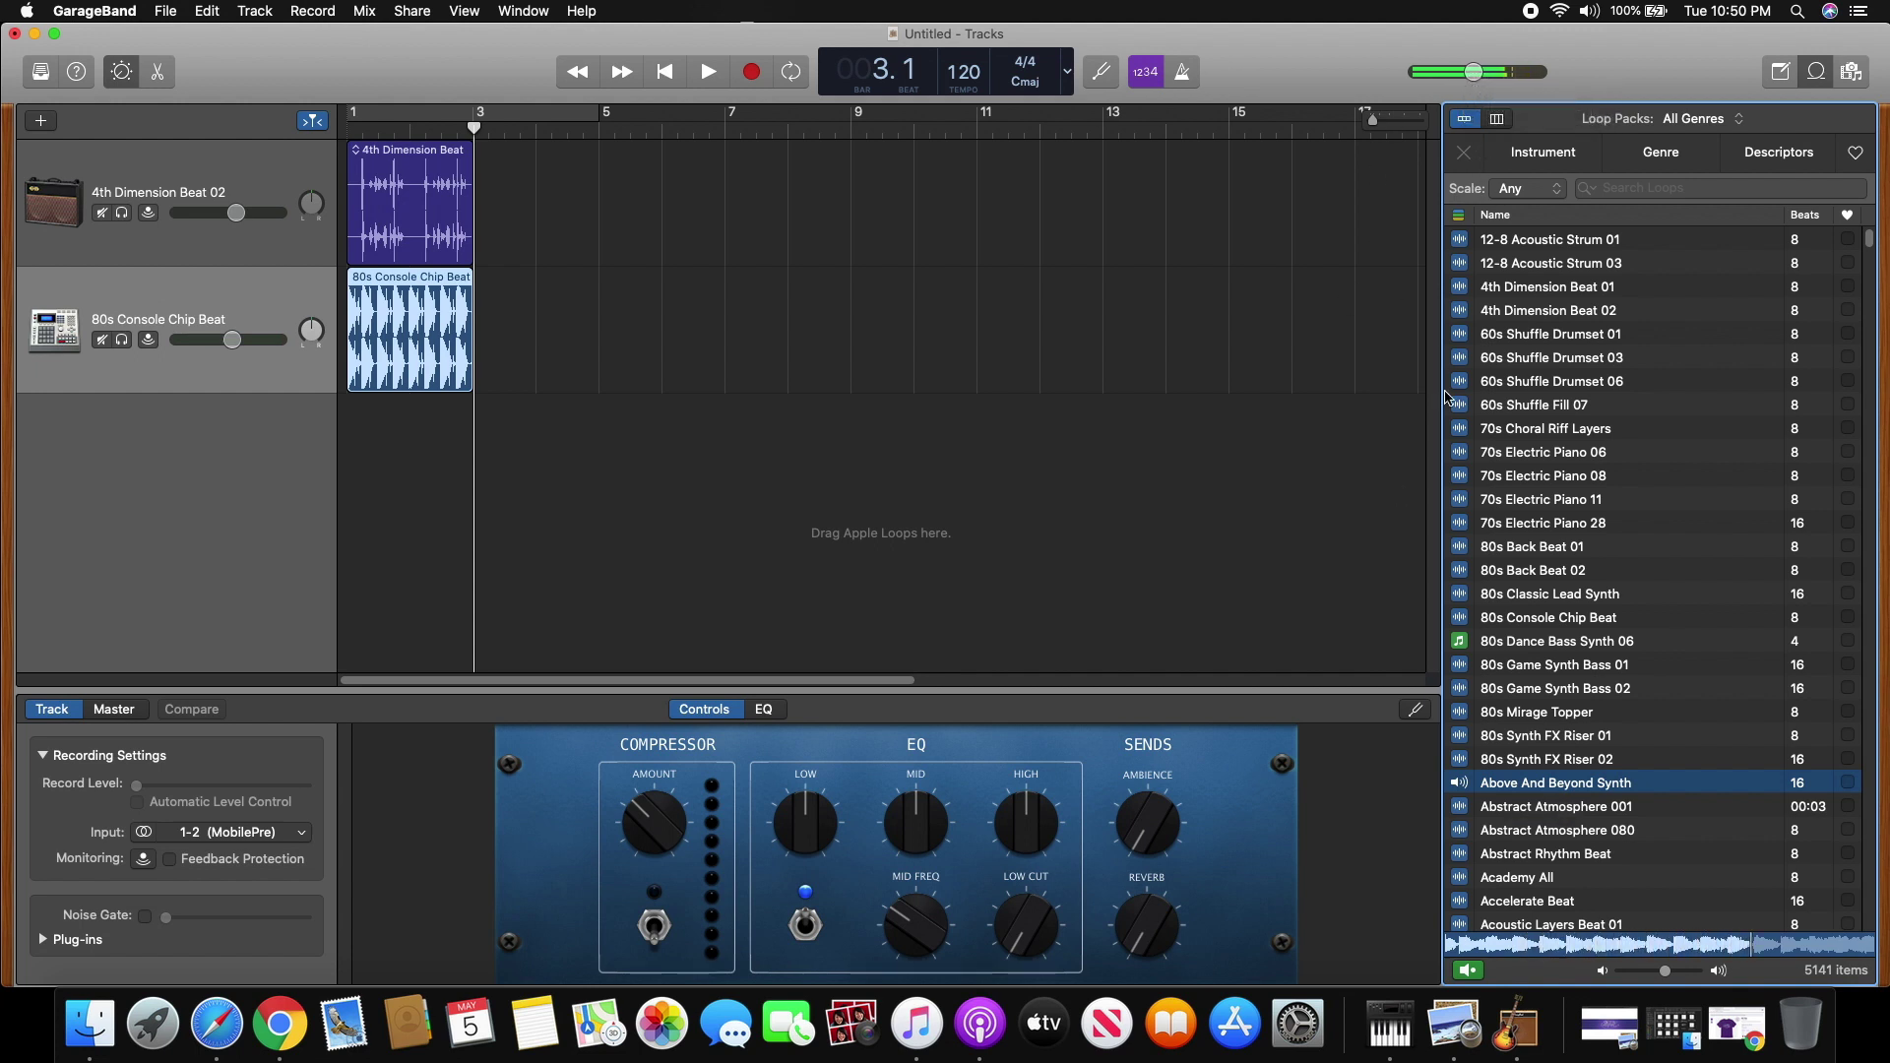
# Step: Add the Abstract Atmosphere 080 loop on a new track at bar 1 and play the three tracks together
pyautogui.click(1611, 835)
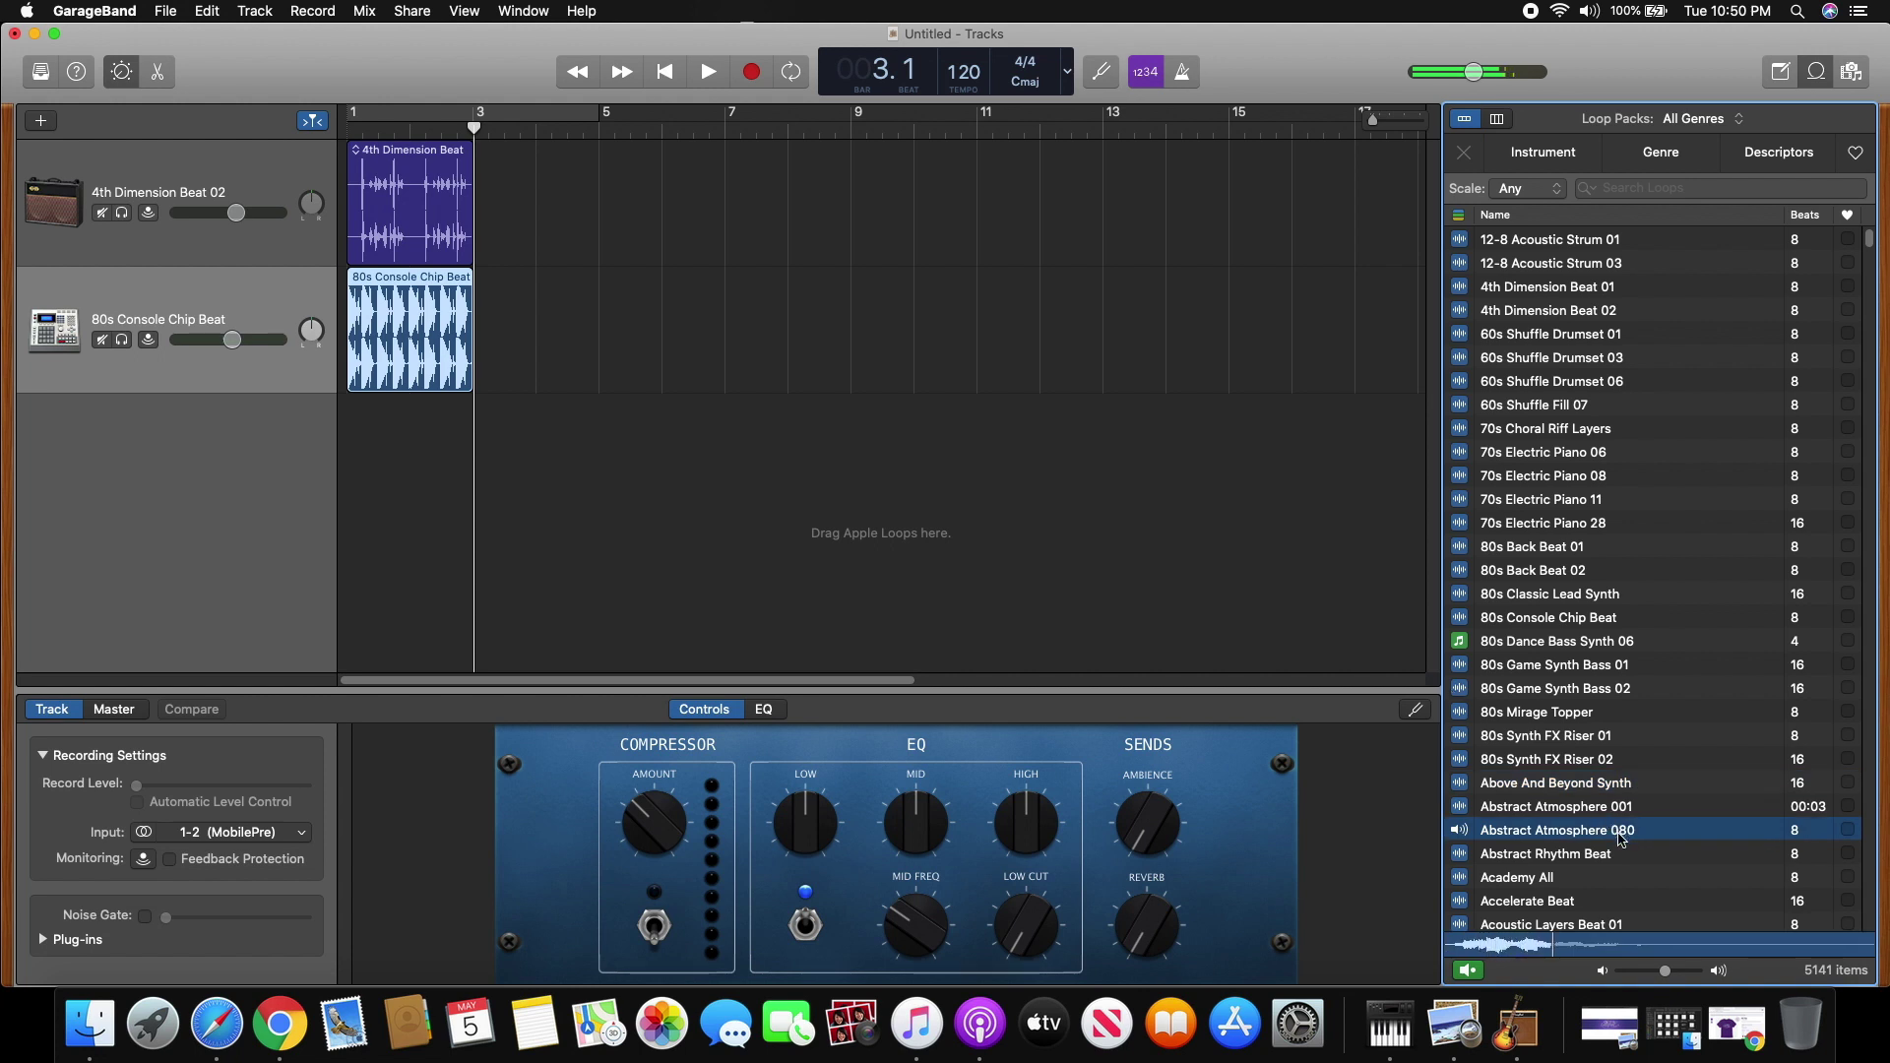
pyautogui.moveTo(1689, 839); pyautogui.dragTo(374, 413)
pyautogui.click(654, 72)
pyautogui.click(708, 71)
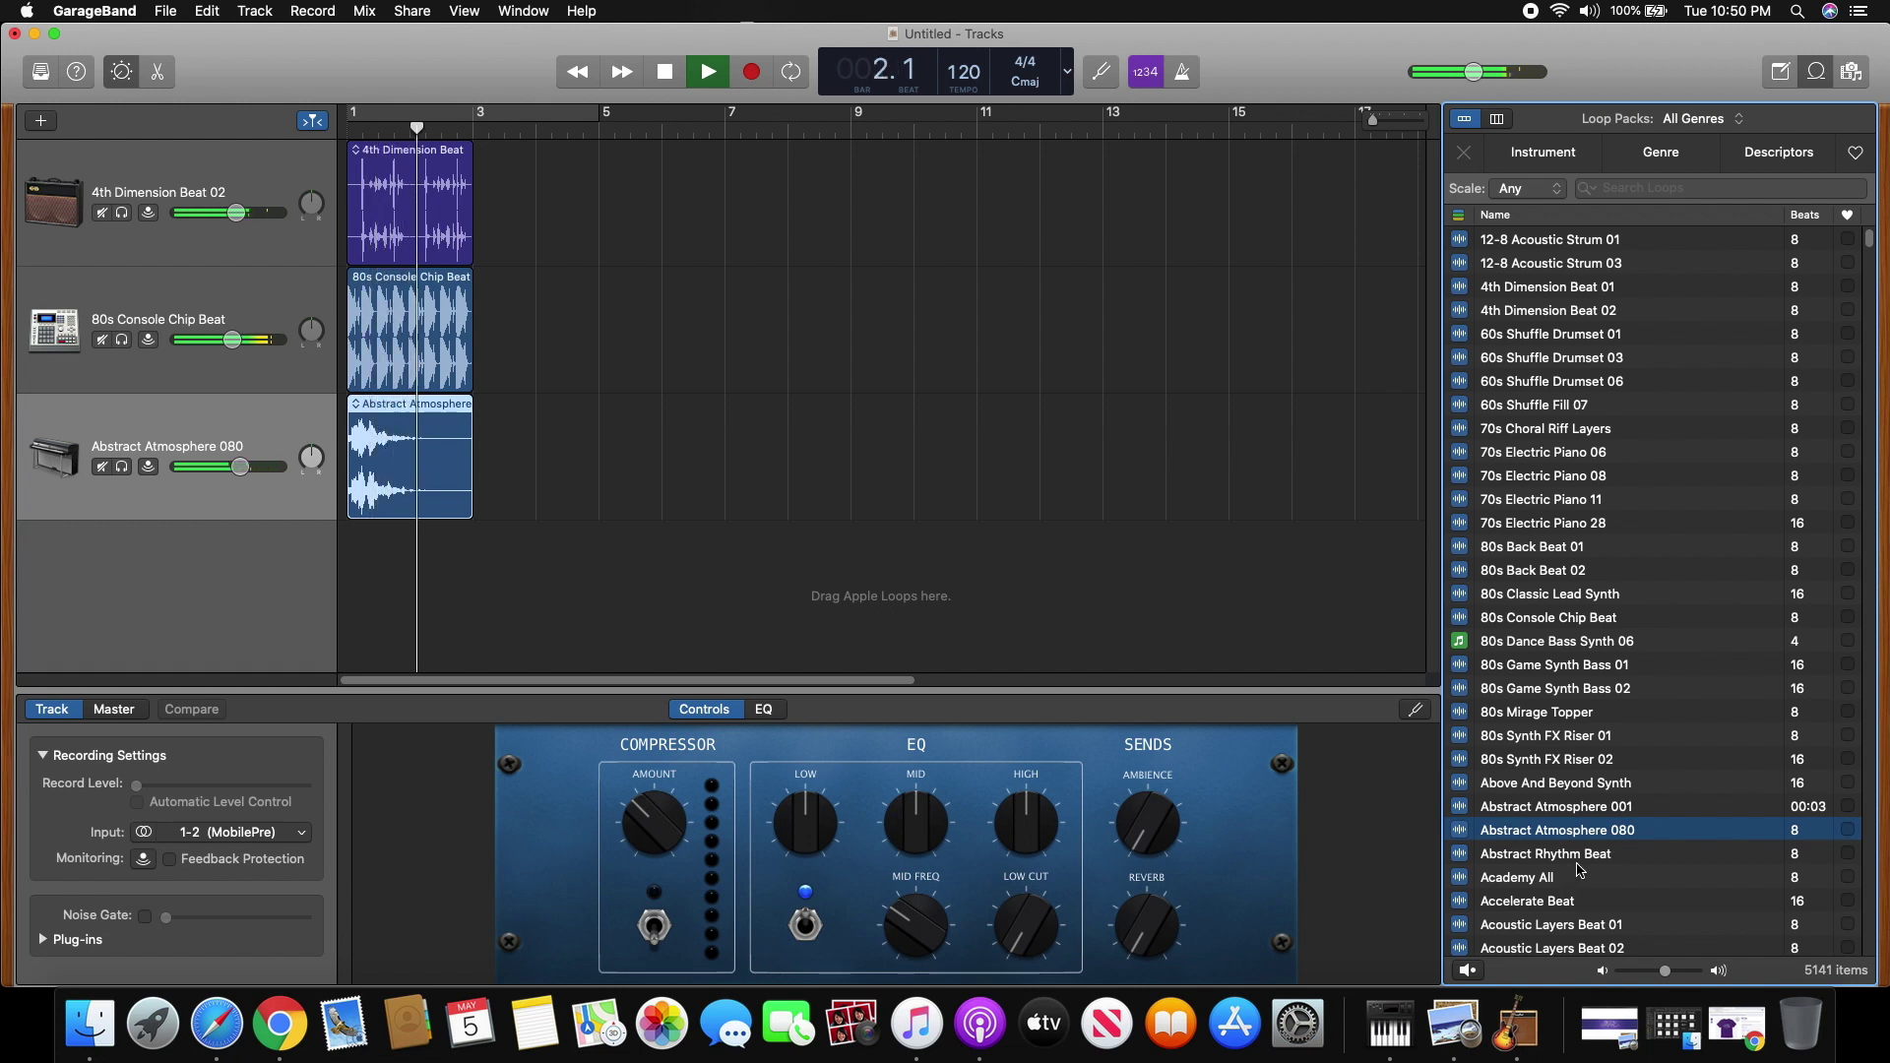
pyautogui.click(652, 71)
pyautogui.click(651, 72)
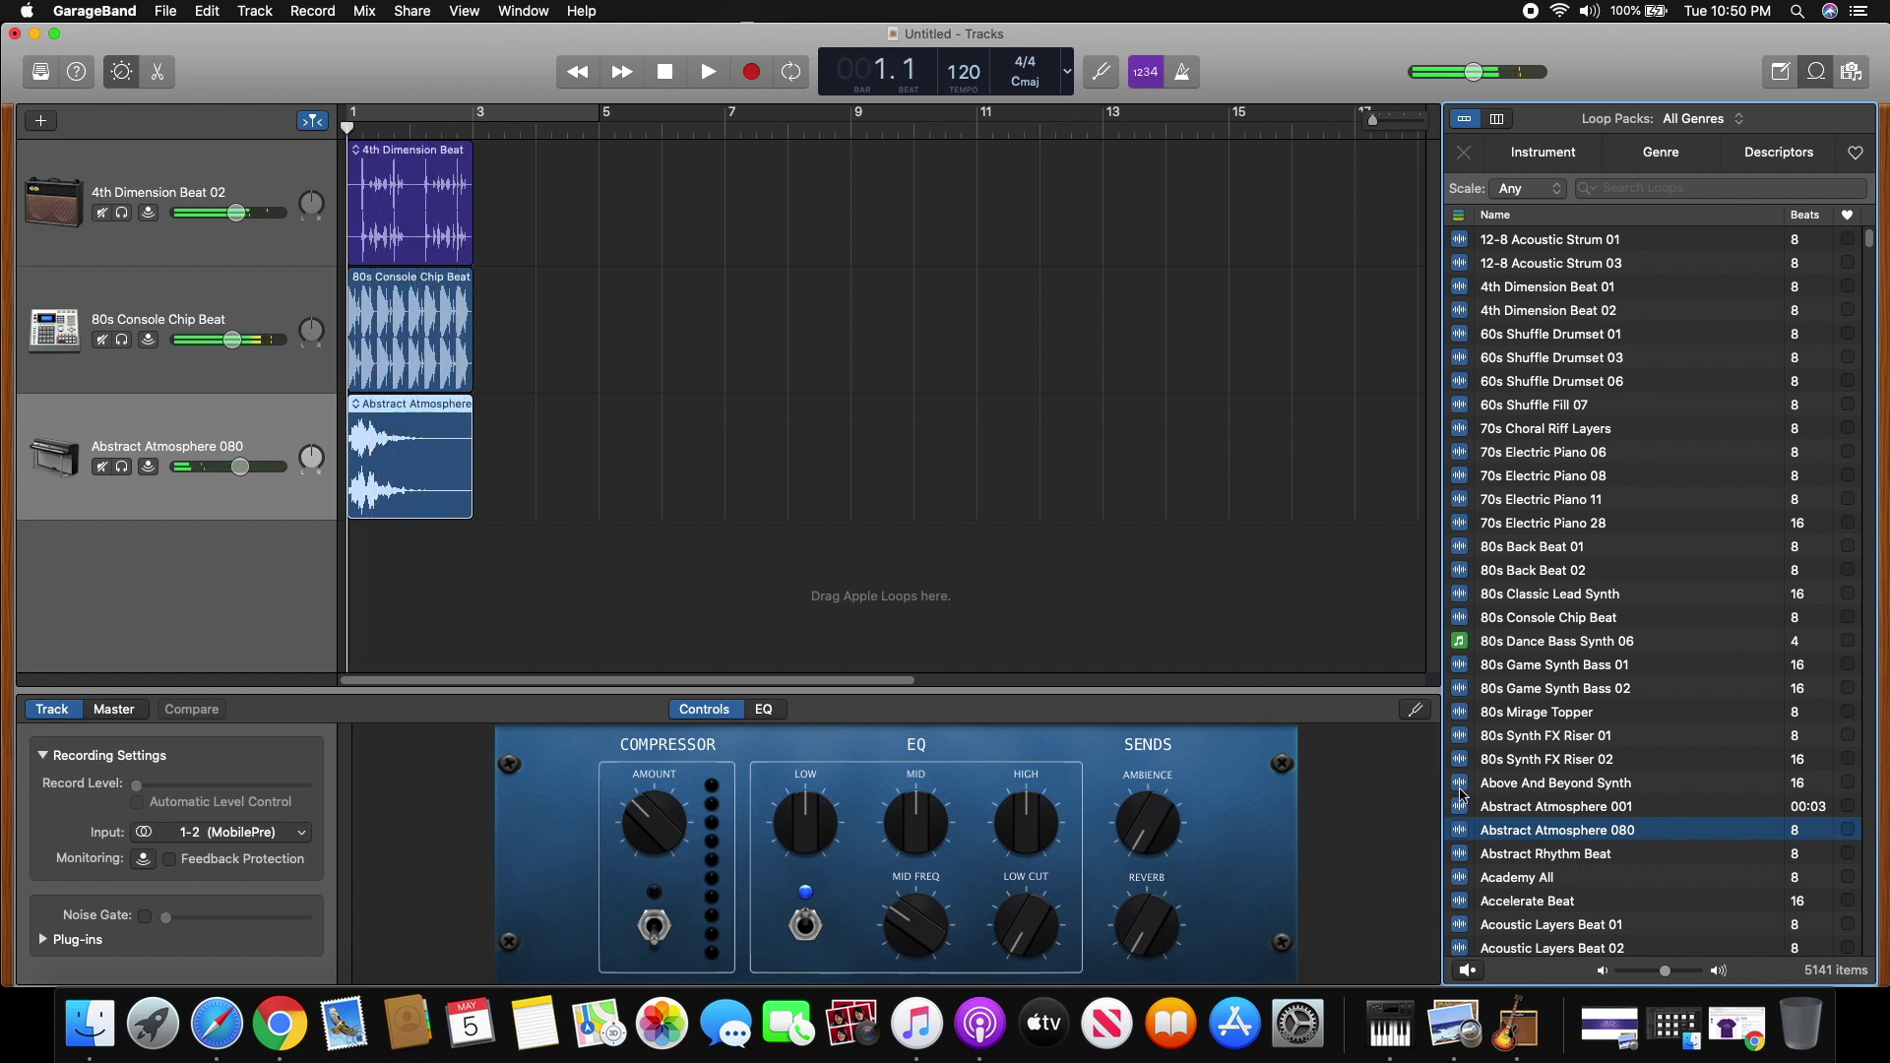
# Step: Preview the Abstract Rhythm Beat, Academy All and Accelerate Beat loops
pyautogui.click(1581, 836)
pyautogui.click(1583, 855)
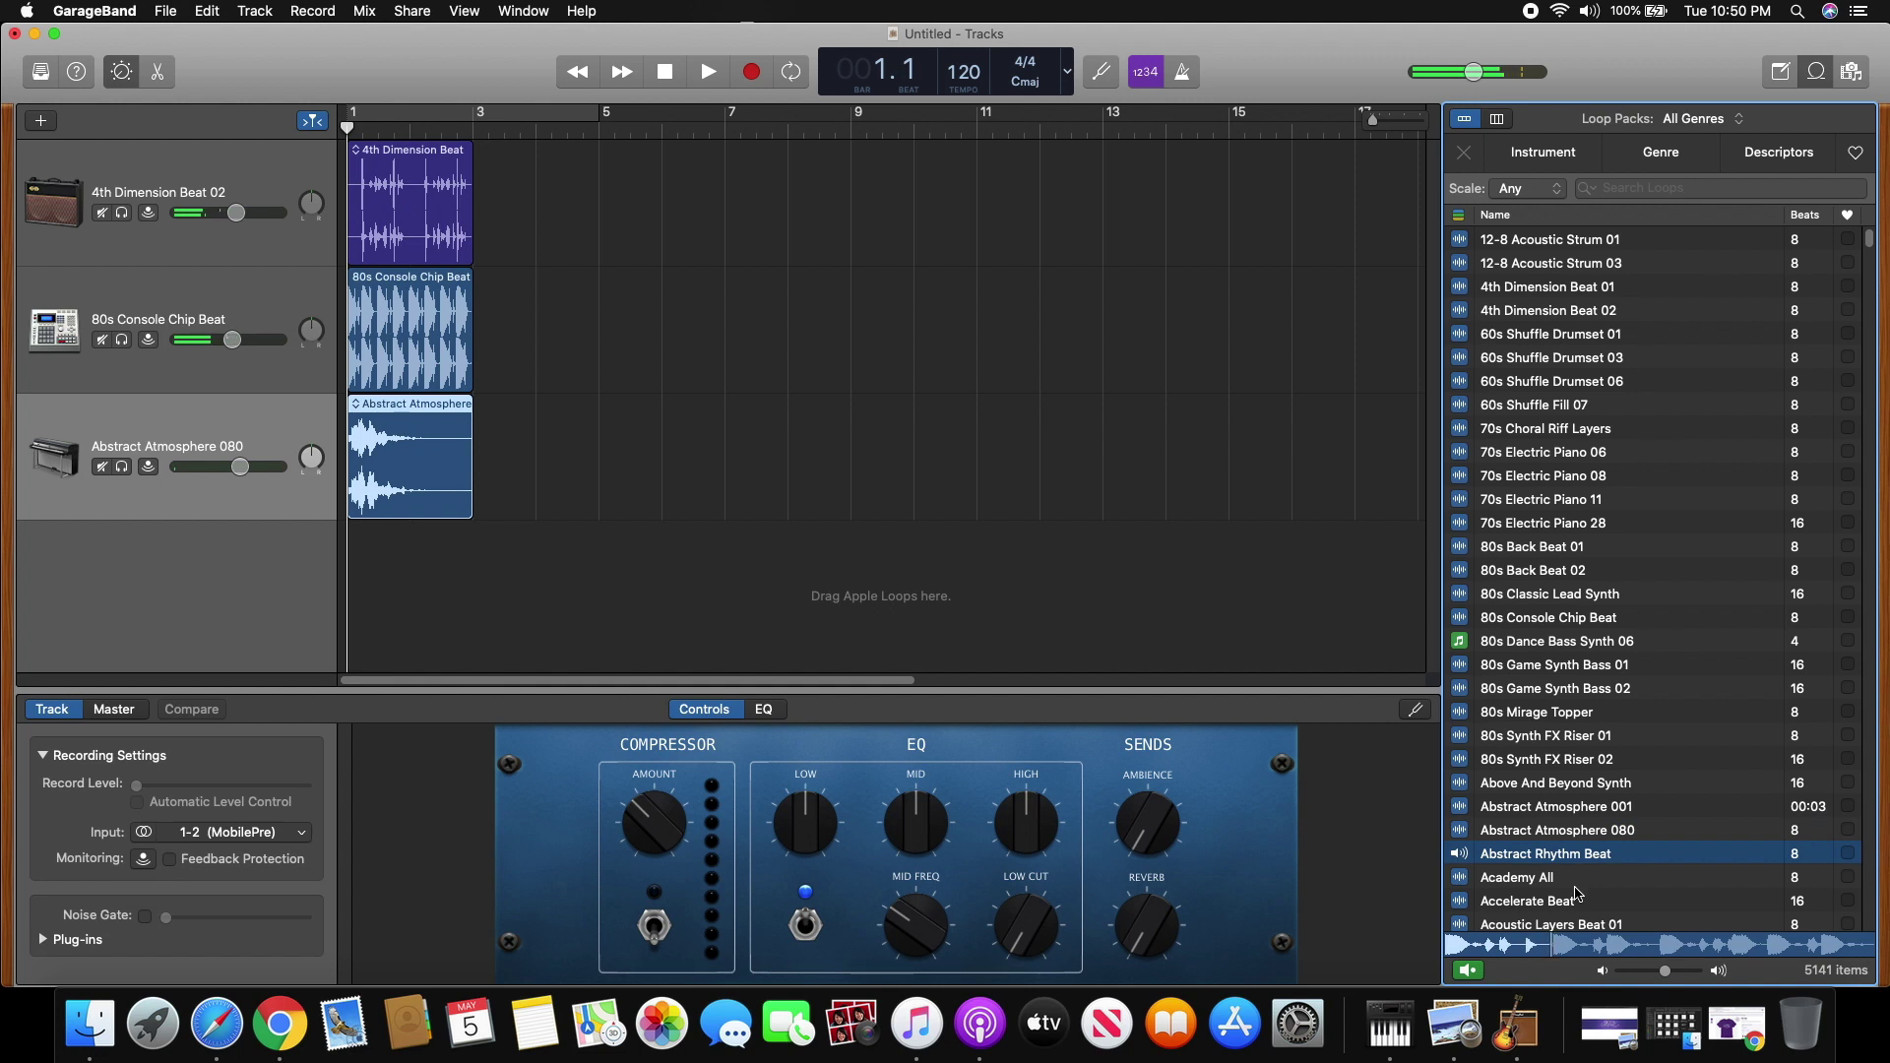
pyautogui.click(1550, 886)
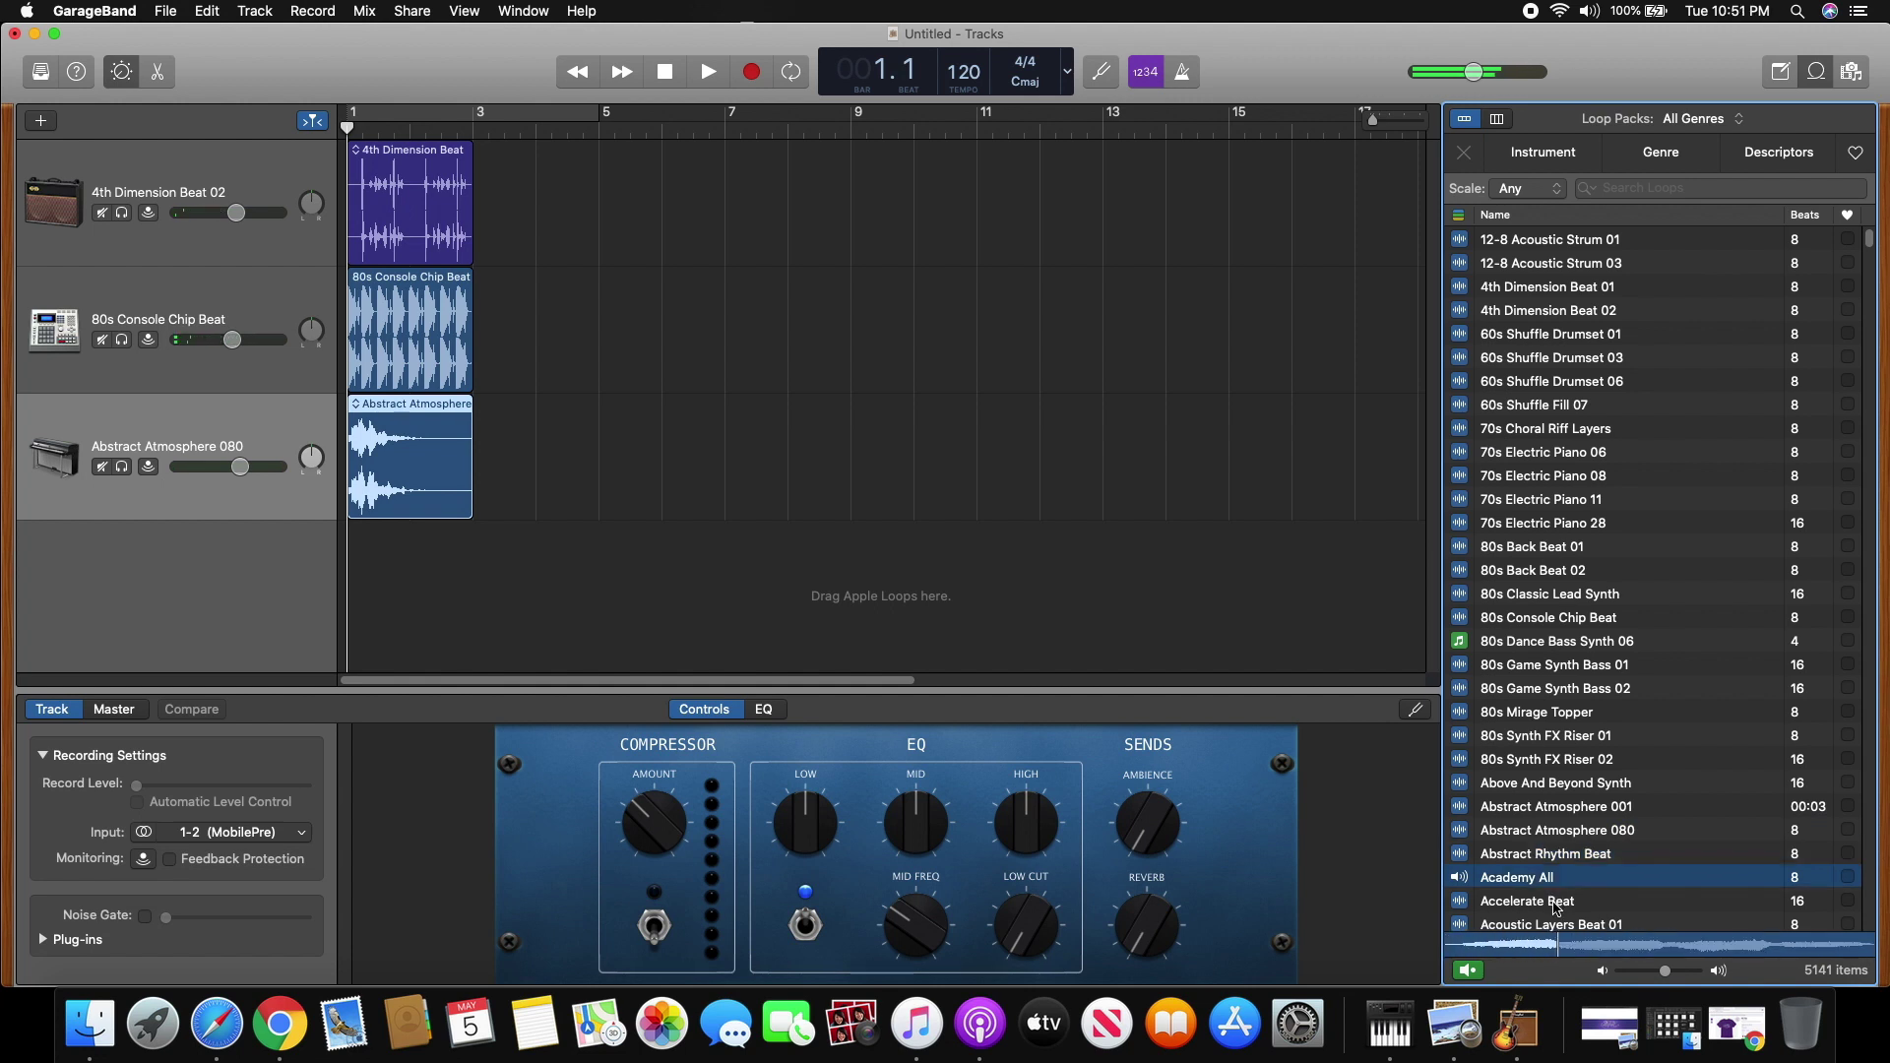
pyautogui.click(1560, 904)
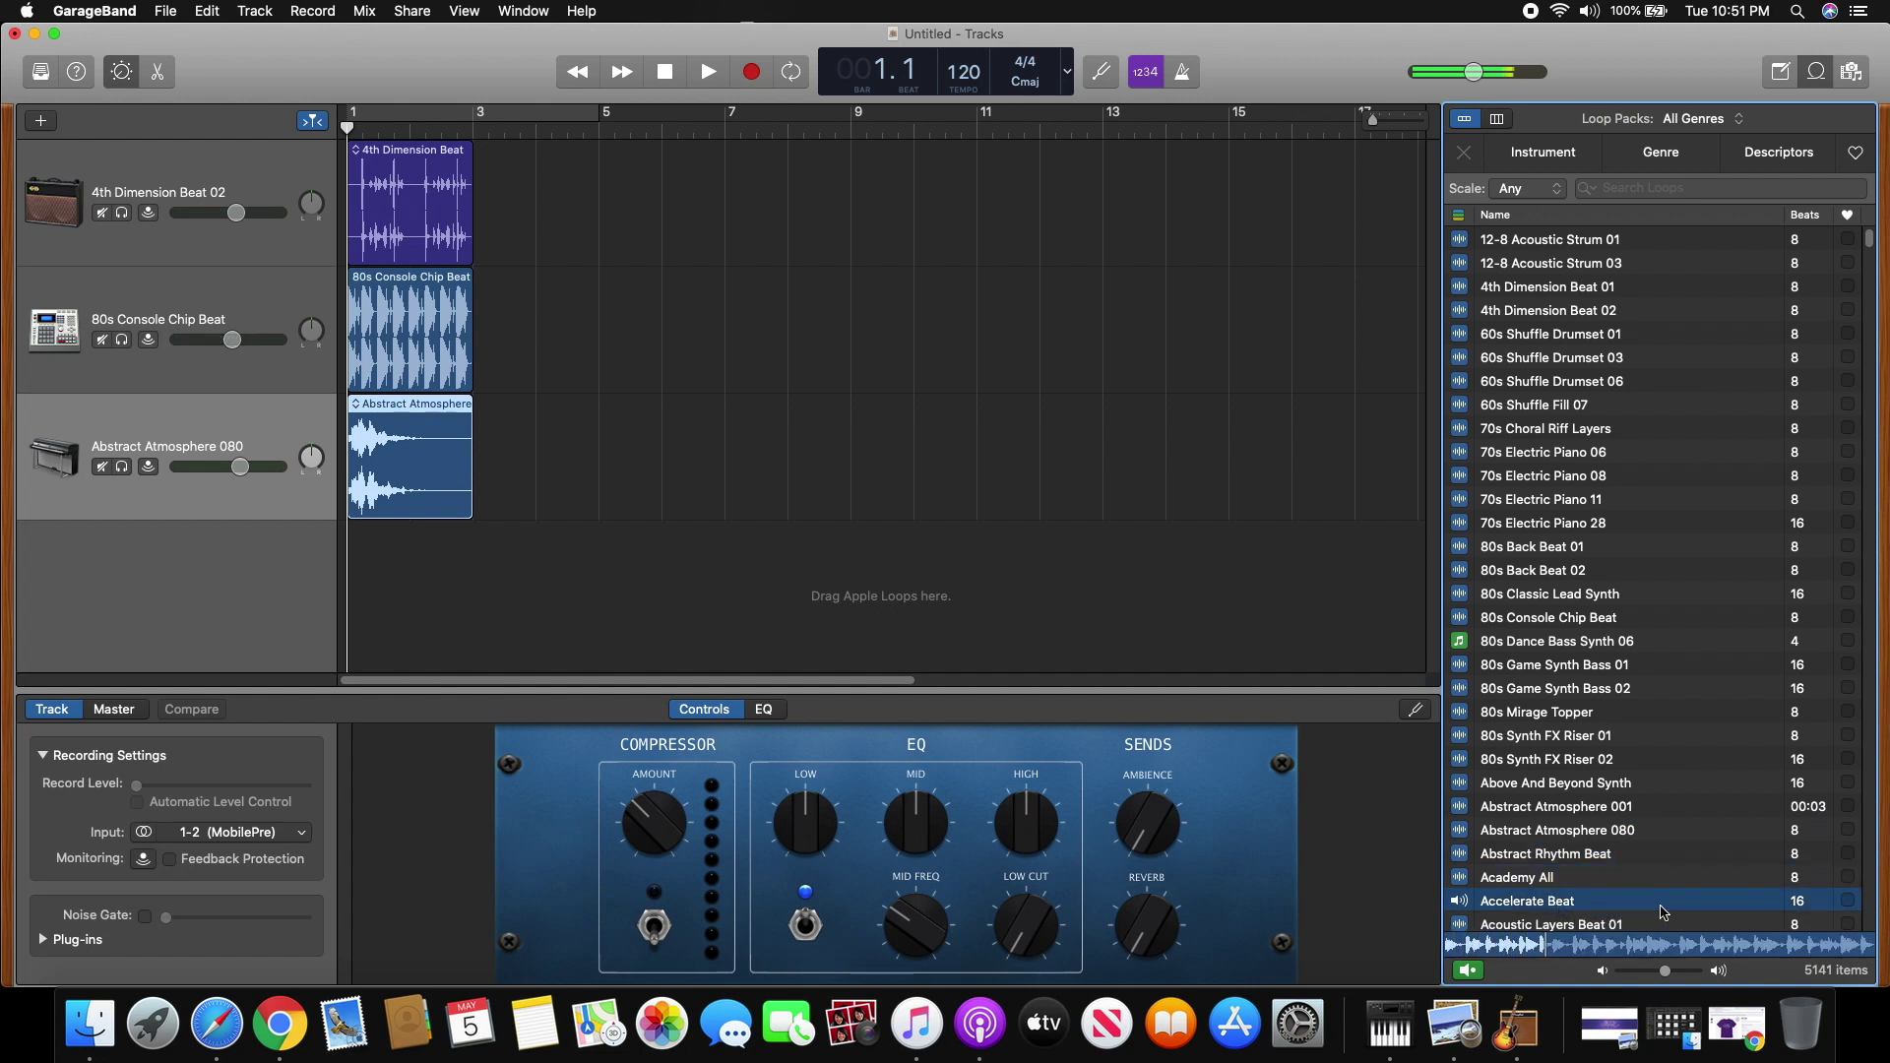
# Step: Add the Accelerate Beat loop on a new track at bar 1 and play the four tracks together
pyautogui.moveTo(1661, 909); pyautogui.dragTo(346, 605)
pyautogui.click(717, 81)
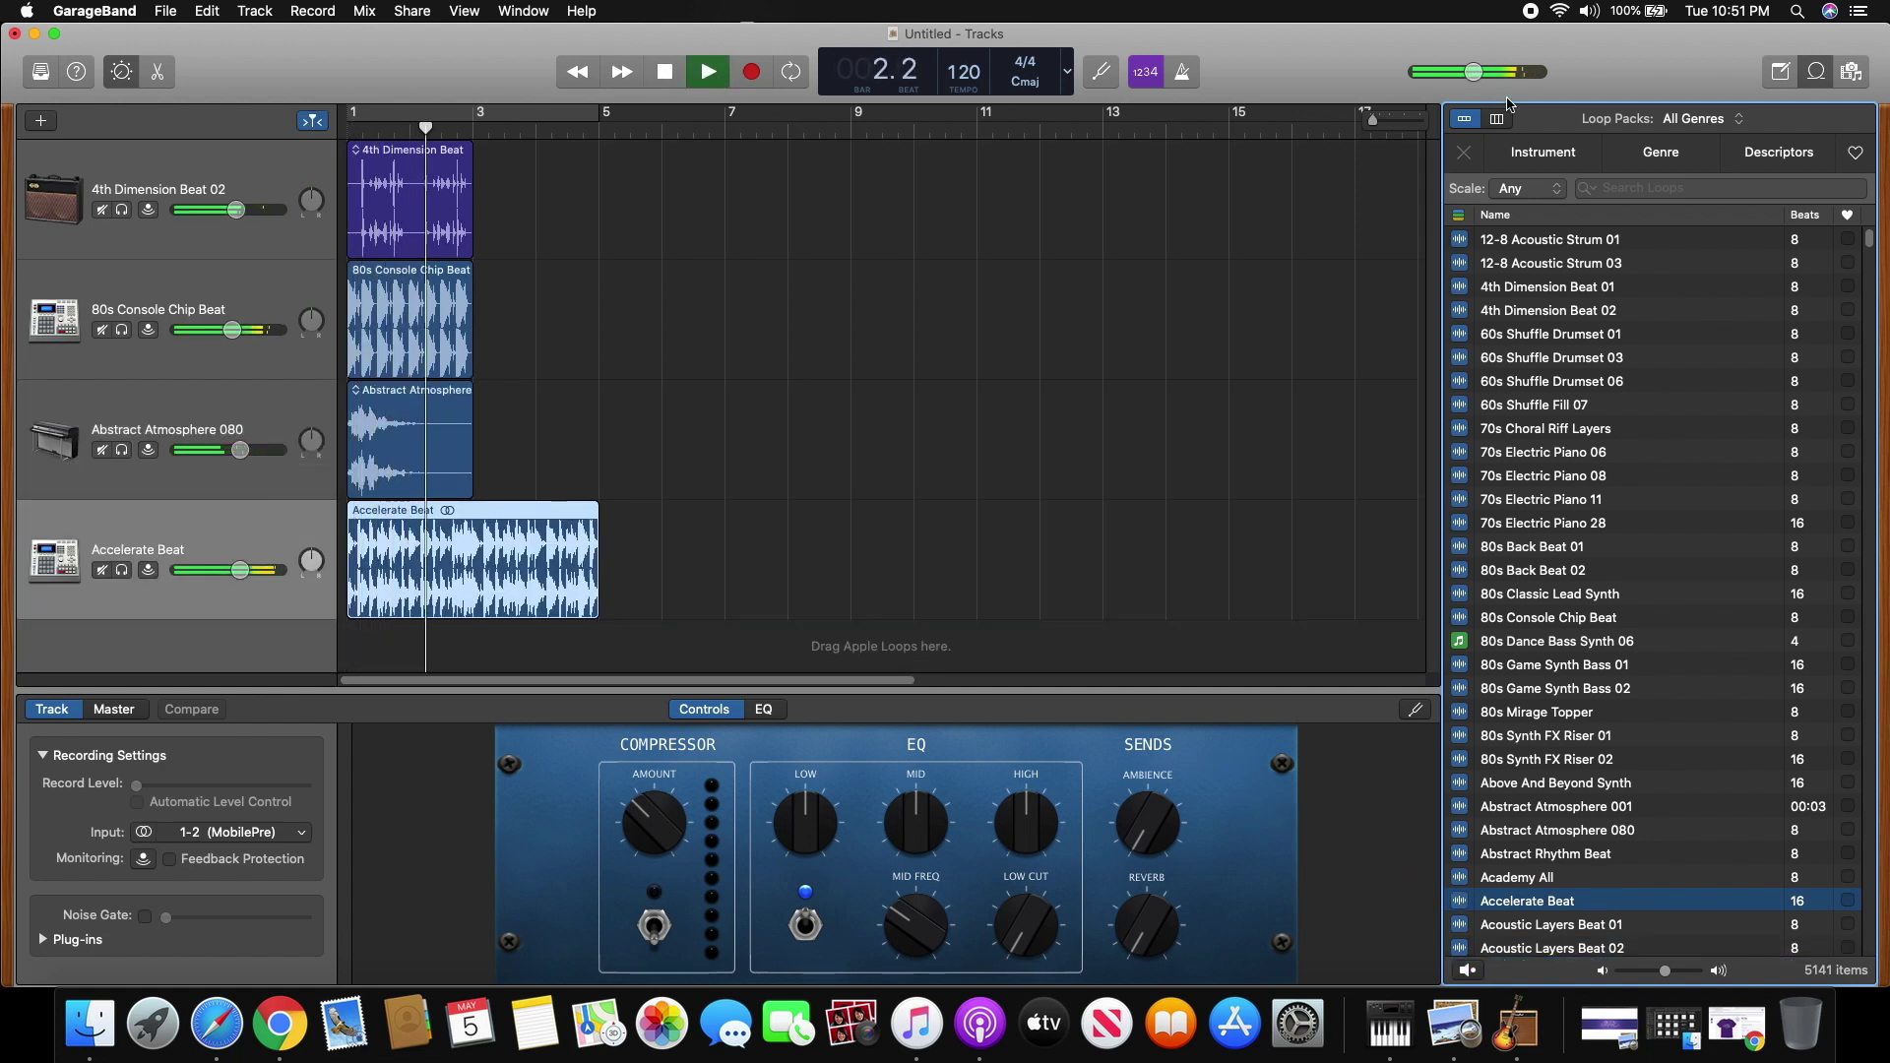
pyautogui.moveTo(1475, 79)
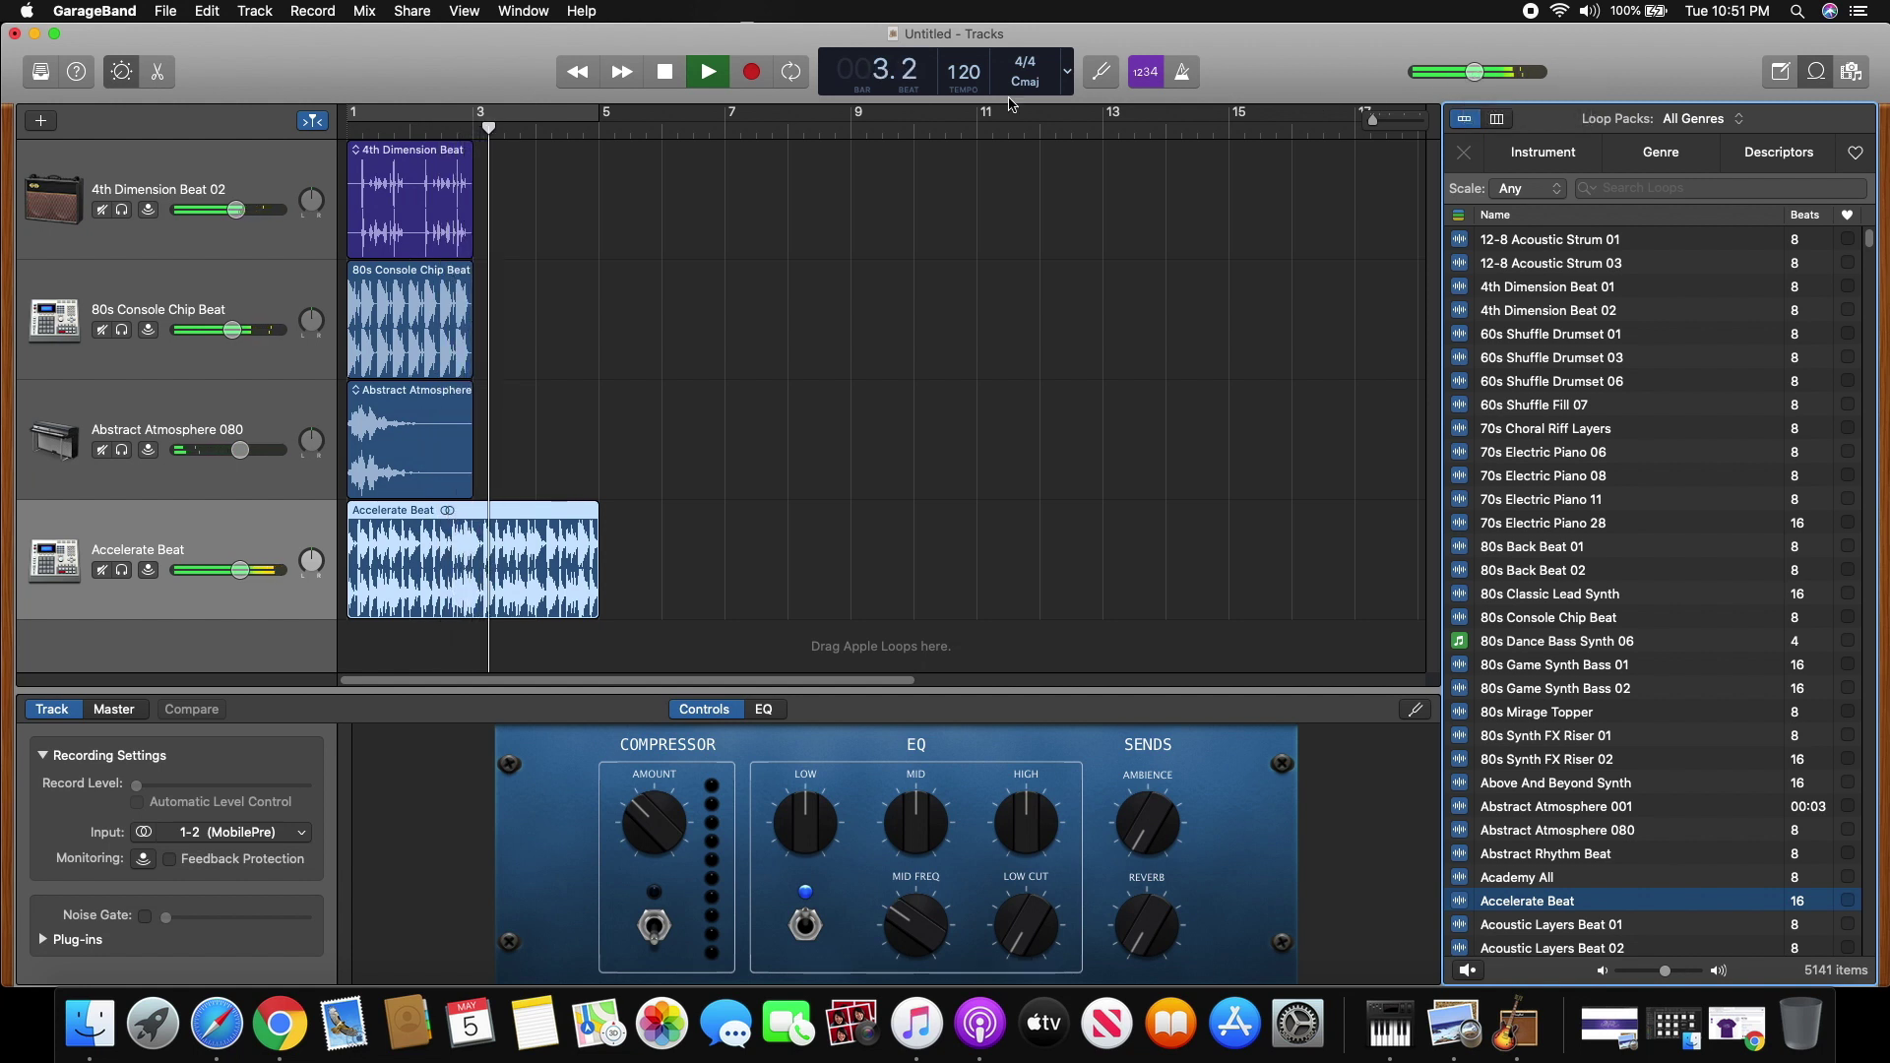
pyautogui.click(666, 80)
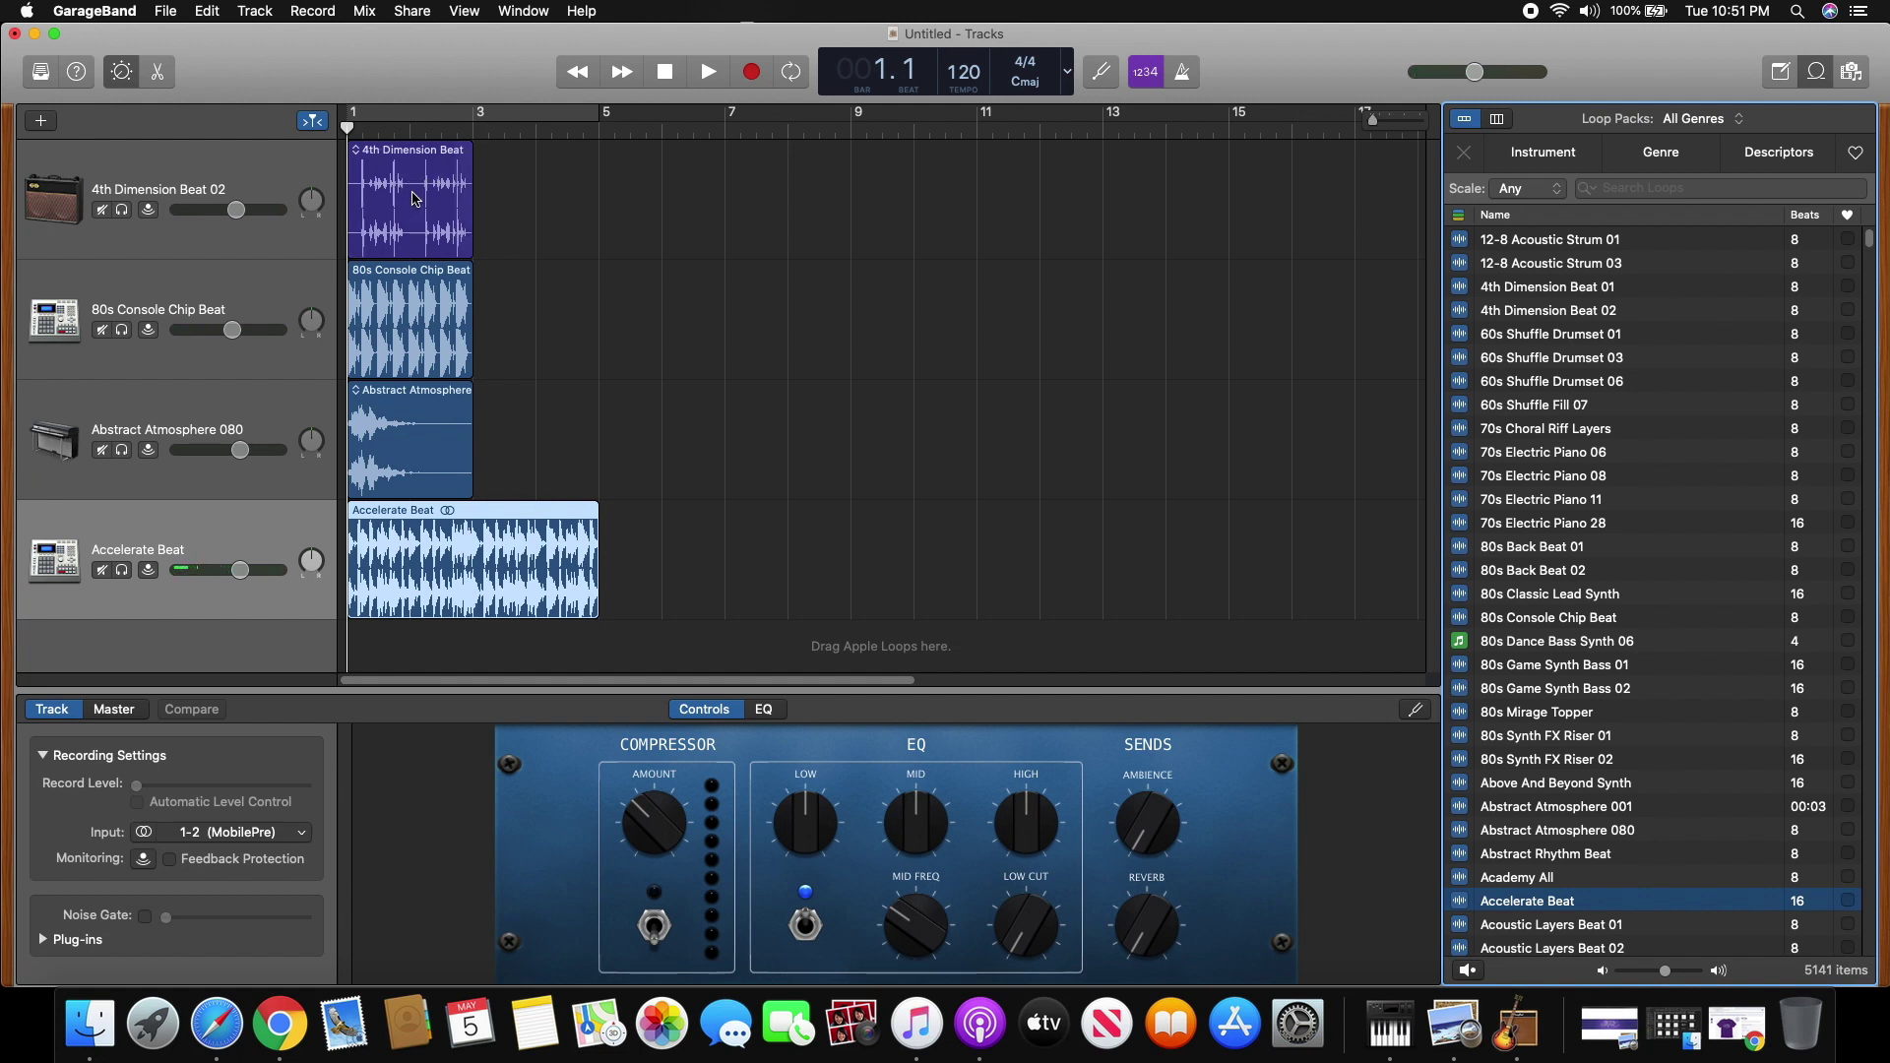
# Step: Copy the 4th Dimension Beat 02 region and paste the copy at bar 3 on the same track
pyautogui.click(413, 198)
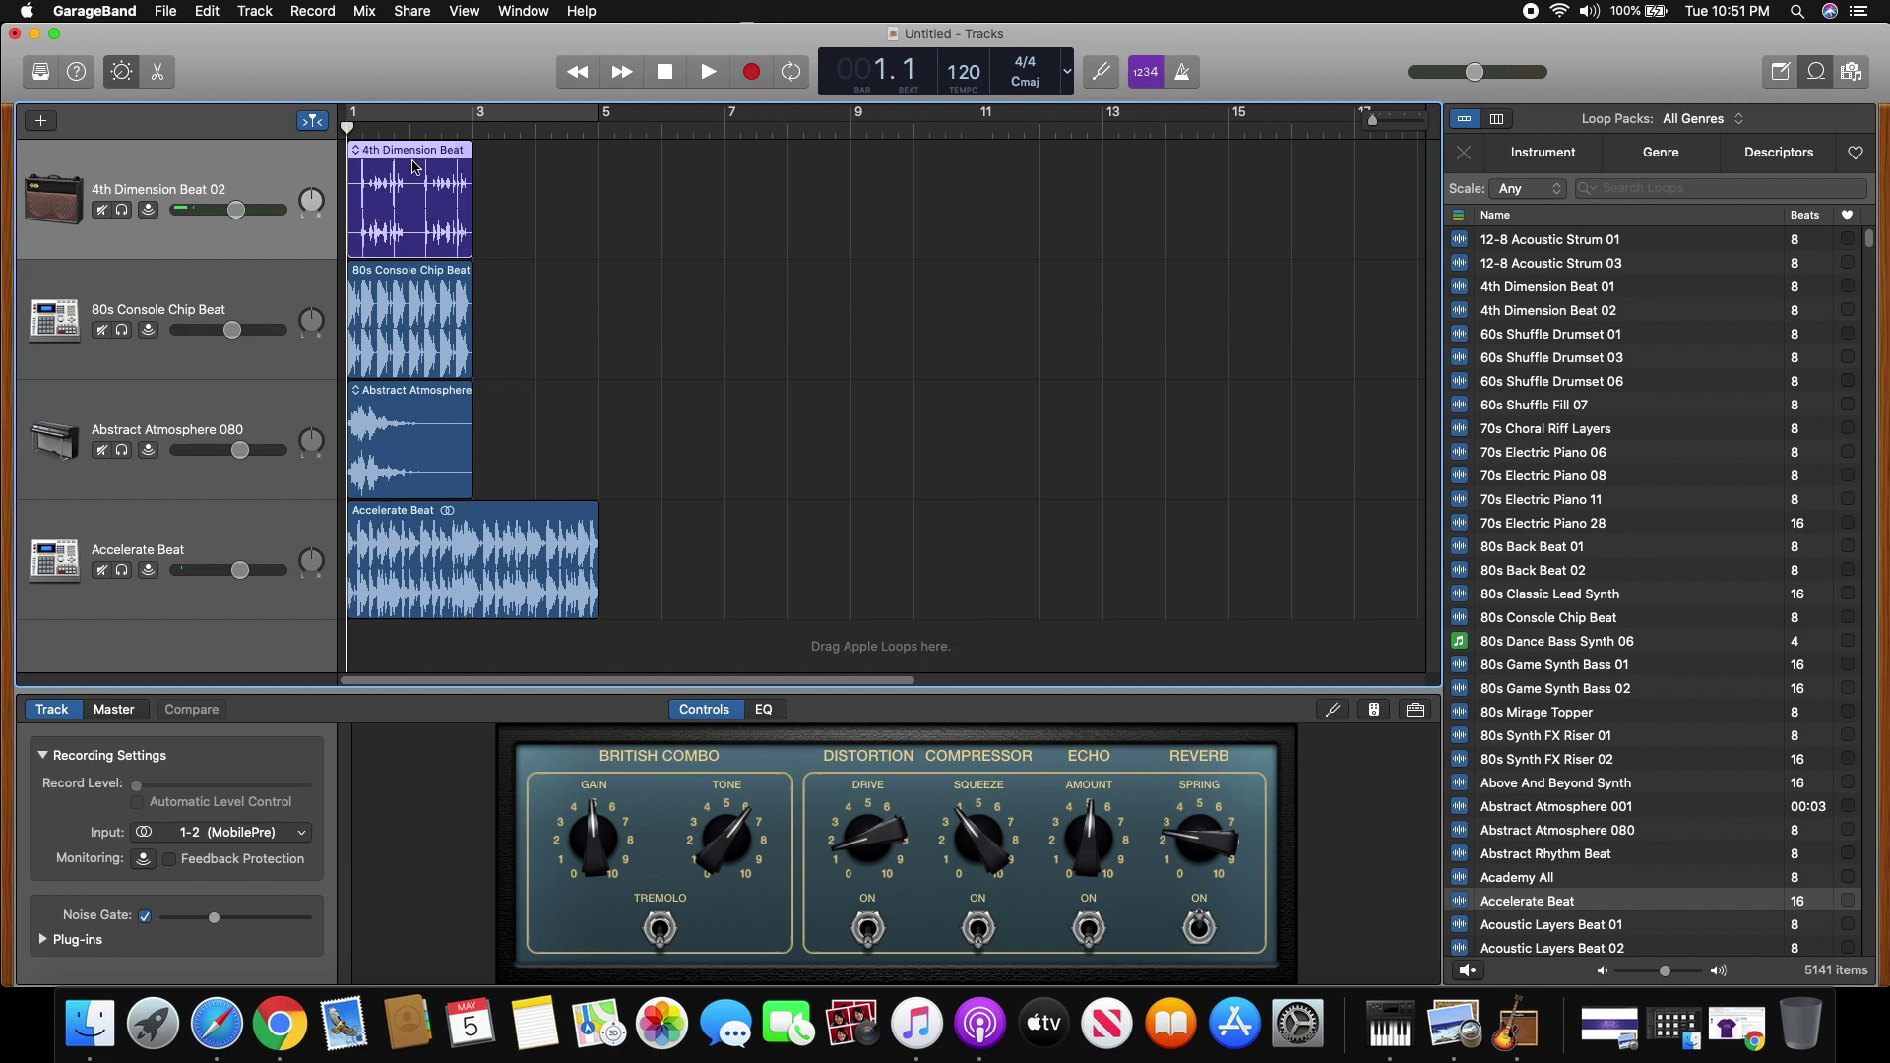
pyautogui.rightClick(414, 199)
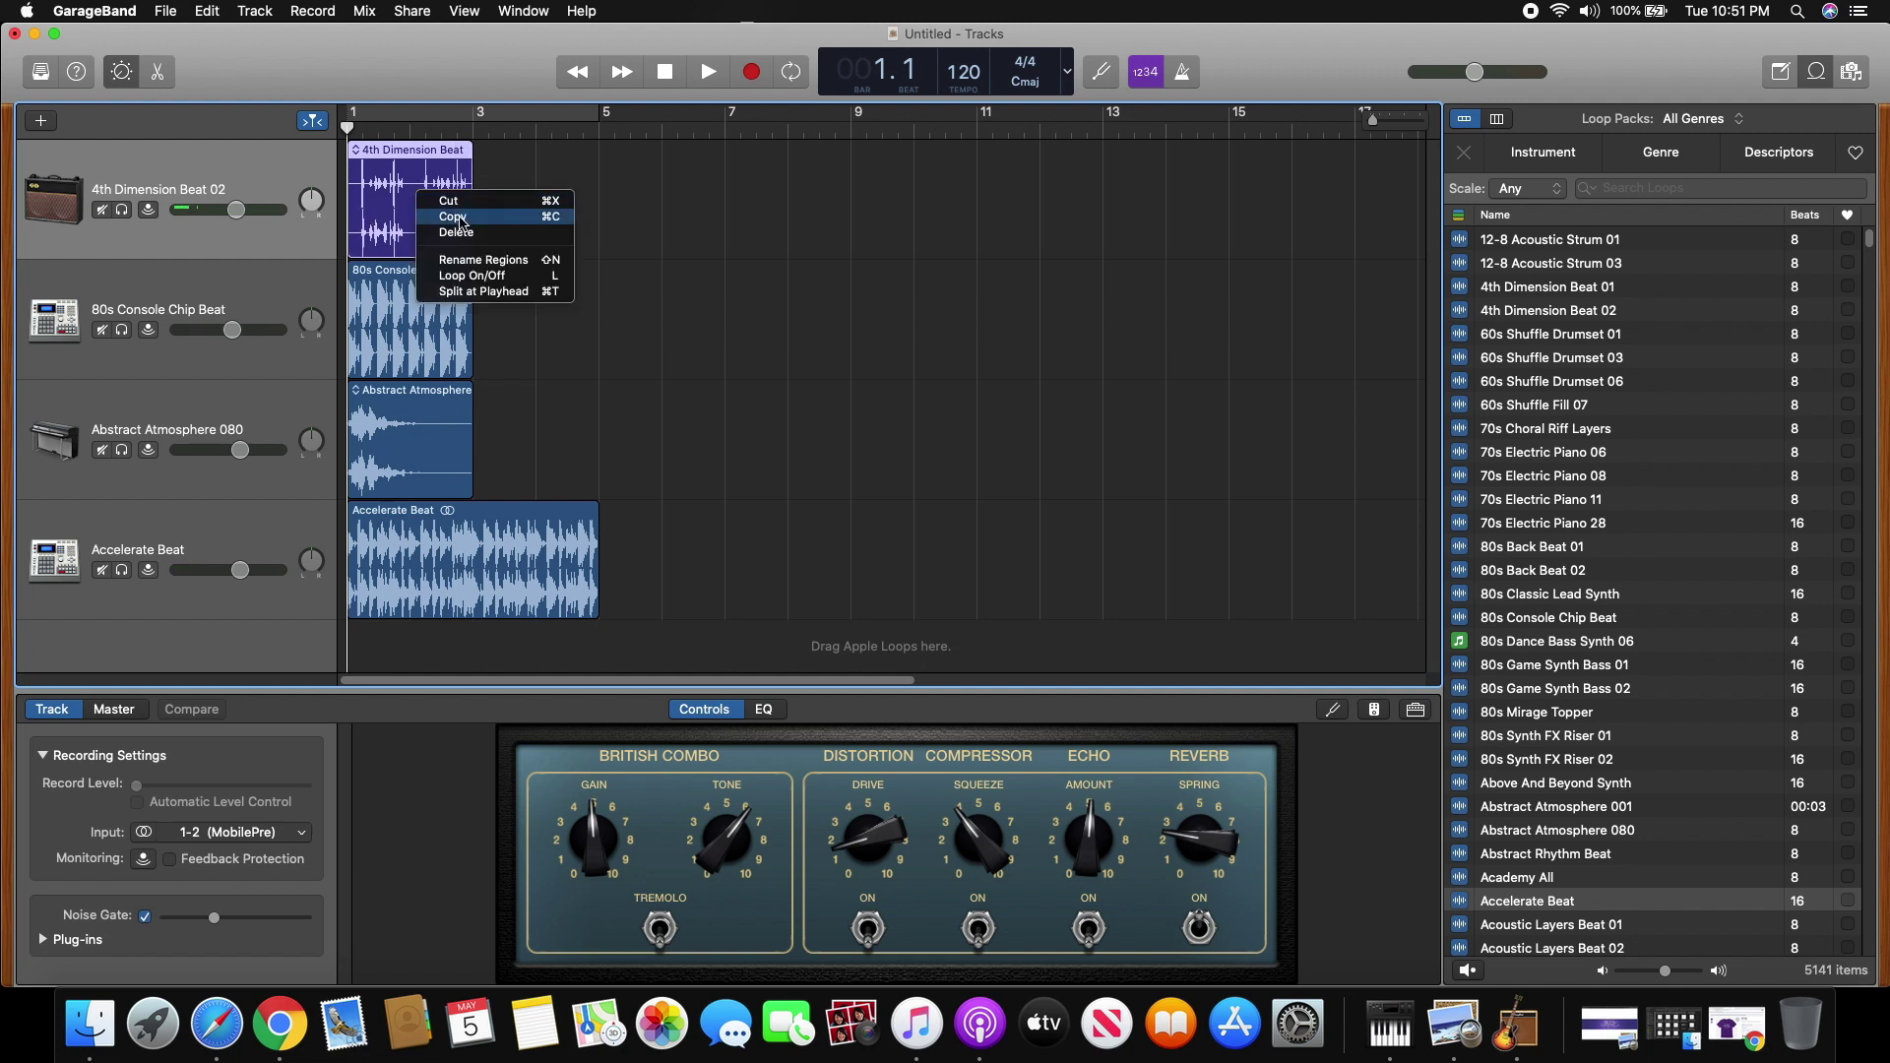
pyautogui.click(461, 216)
pyautogui.moveTo(349, 127); pyautogui.dragTo(471, 134)
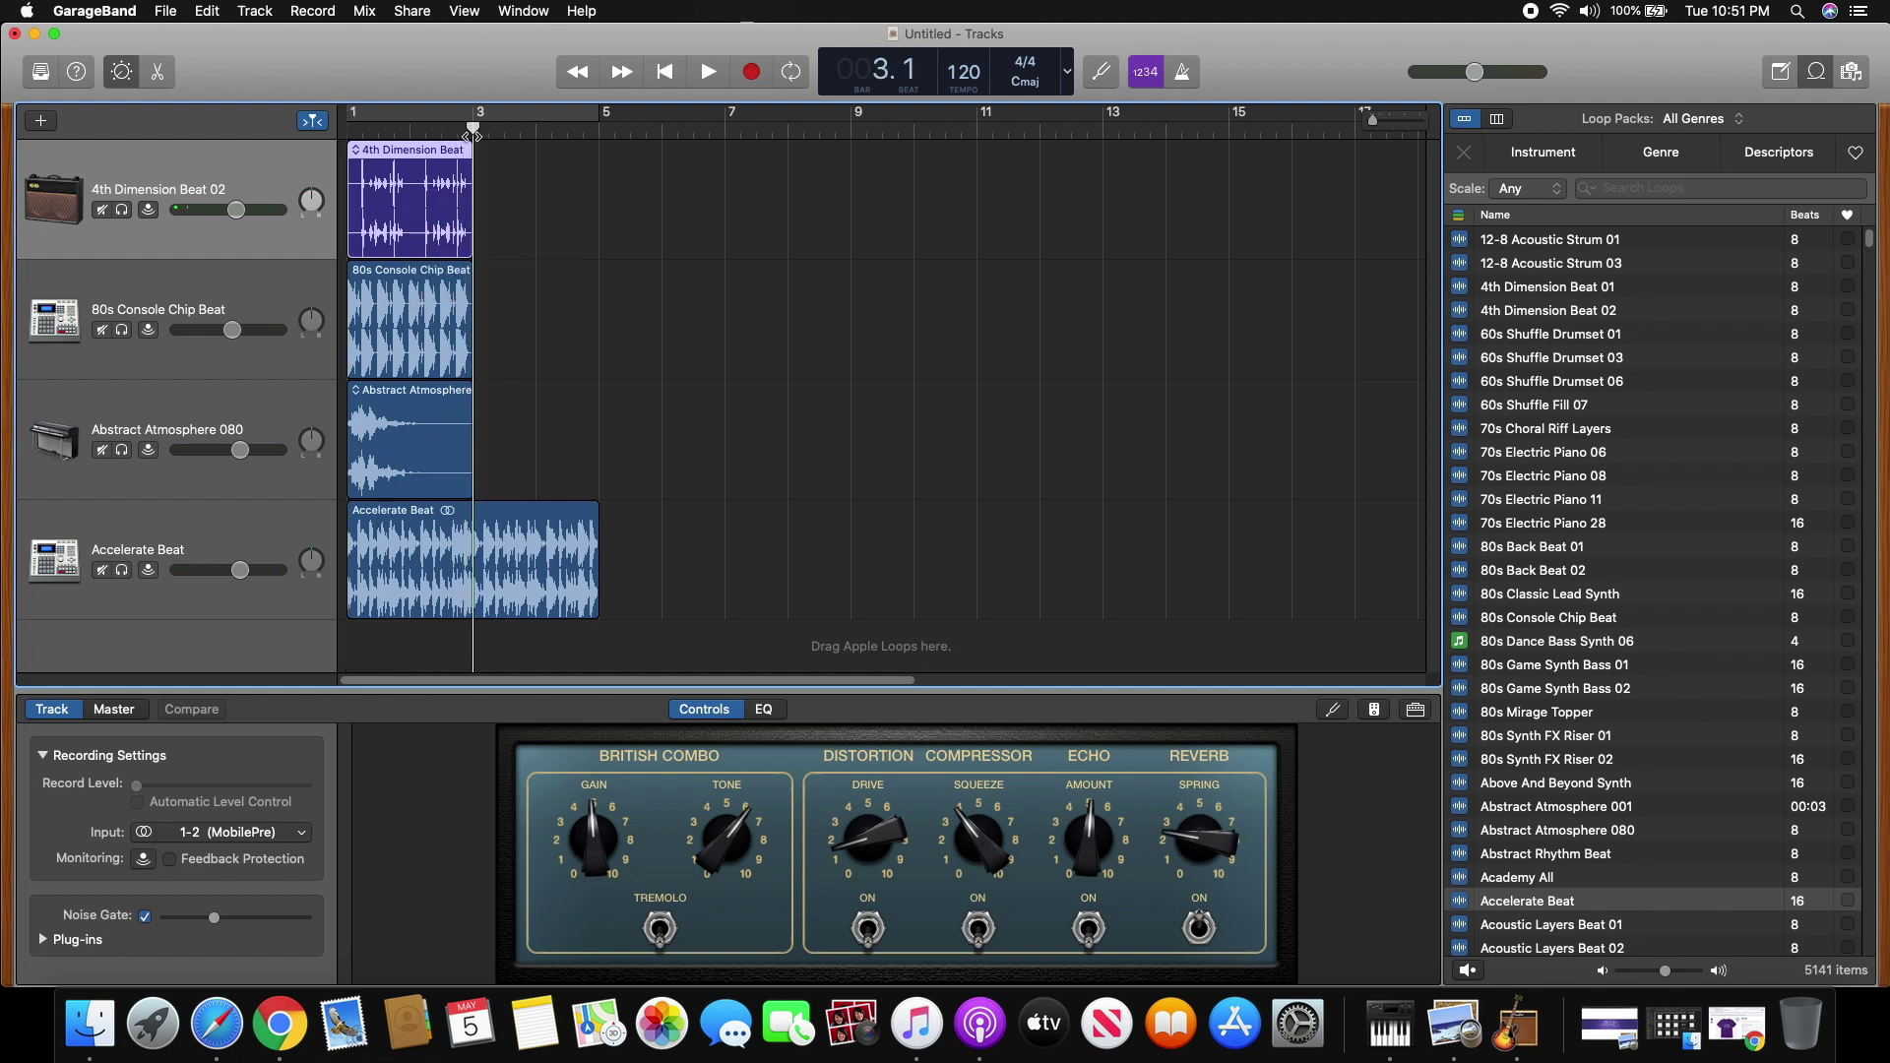
pyautogui.rightClick(512, 191)
pyautogui.click(540, 223)
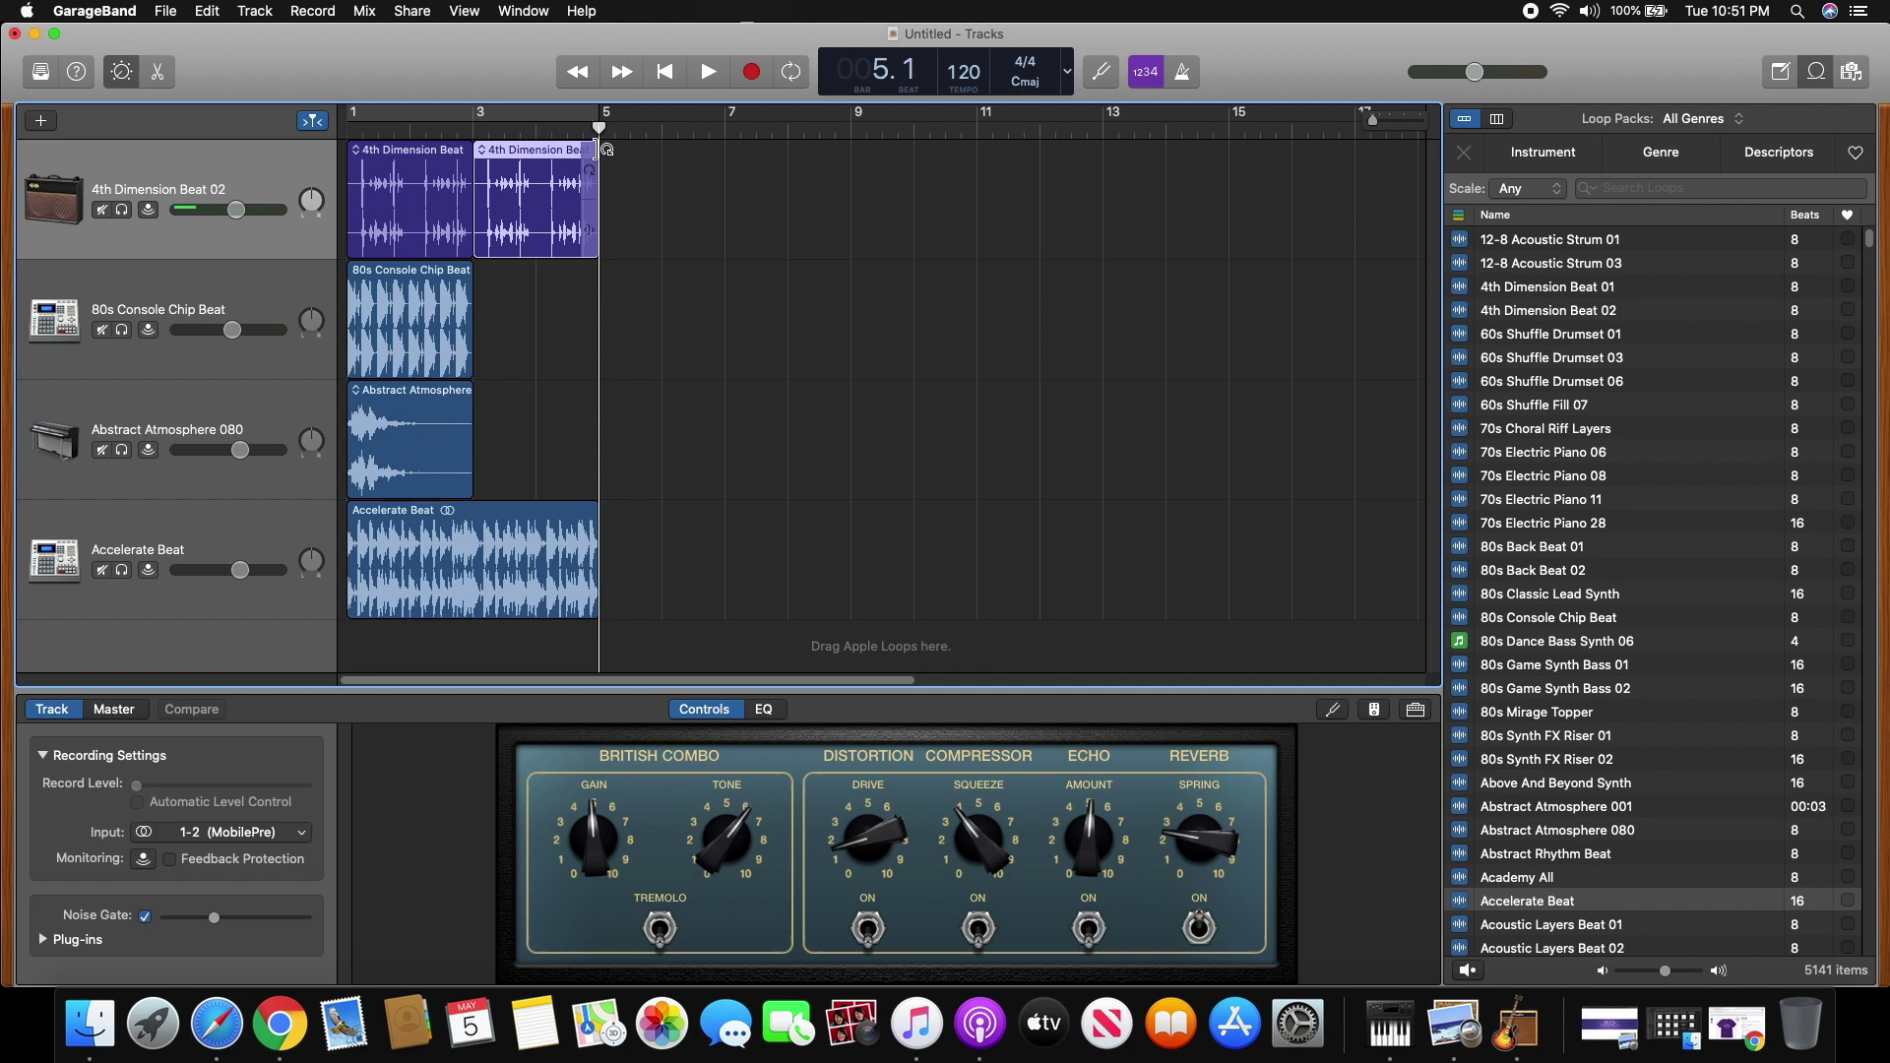
# Step: Extend the looping of the last 4th Dimension Beat region and the other three tracks' regions to bar 15
pyautogui.moveTo(605, 151); pyautogui.dragTo(1223, 194)
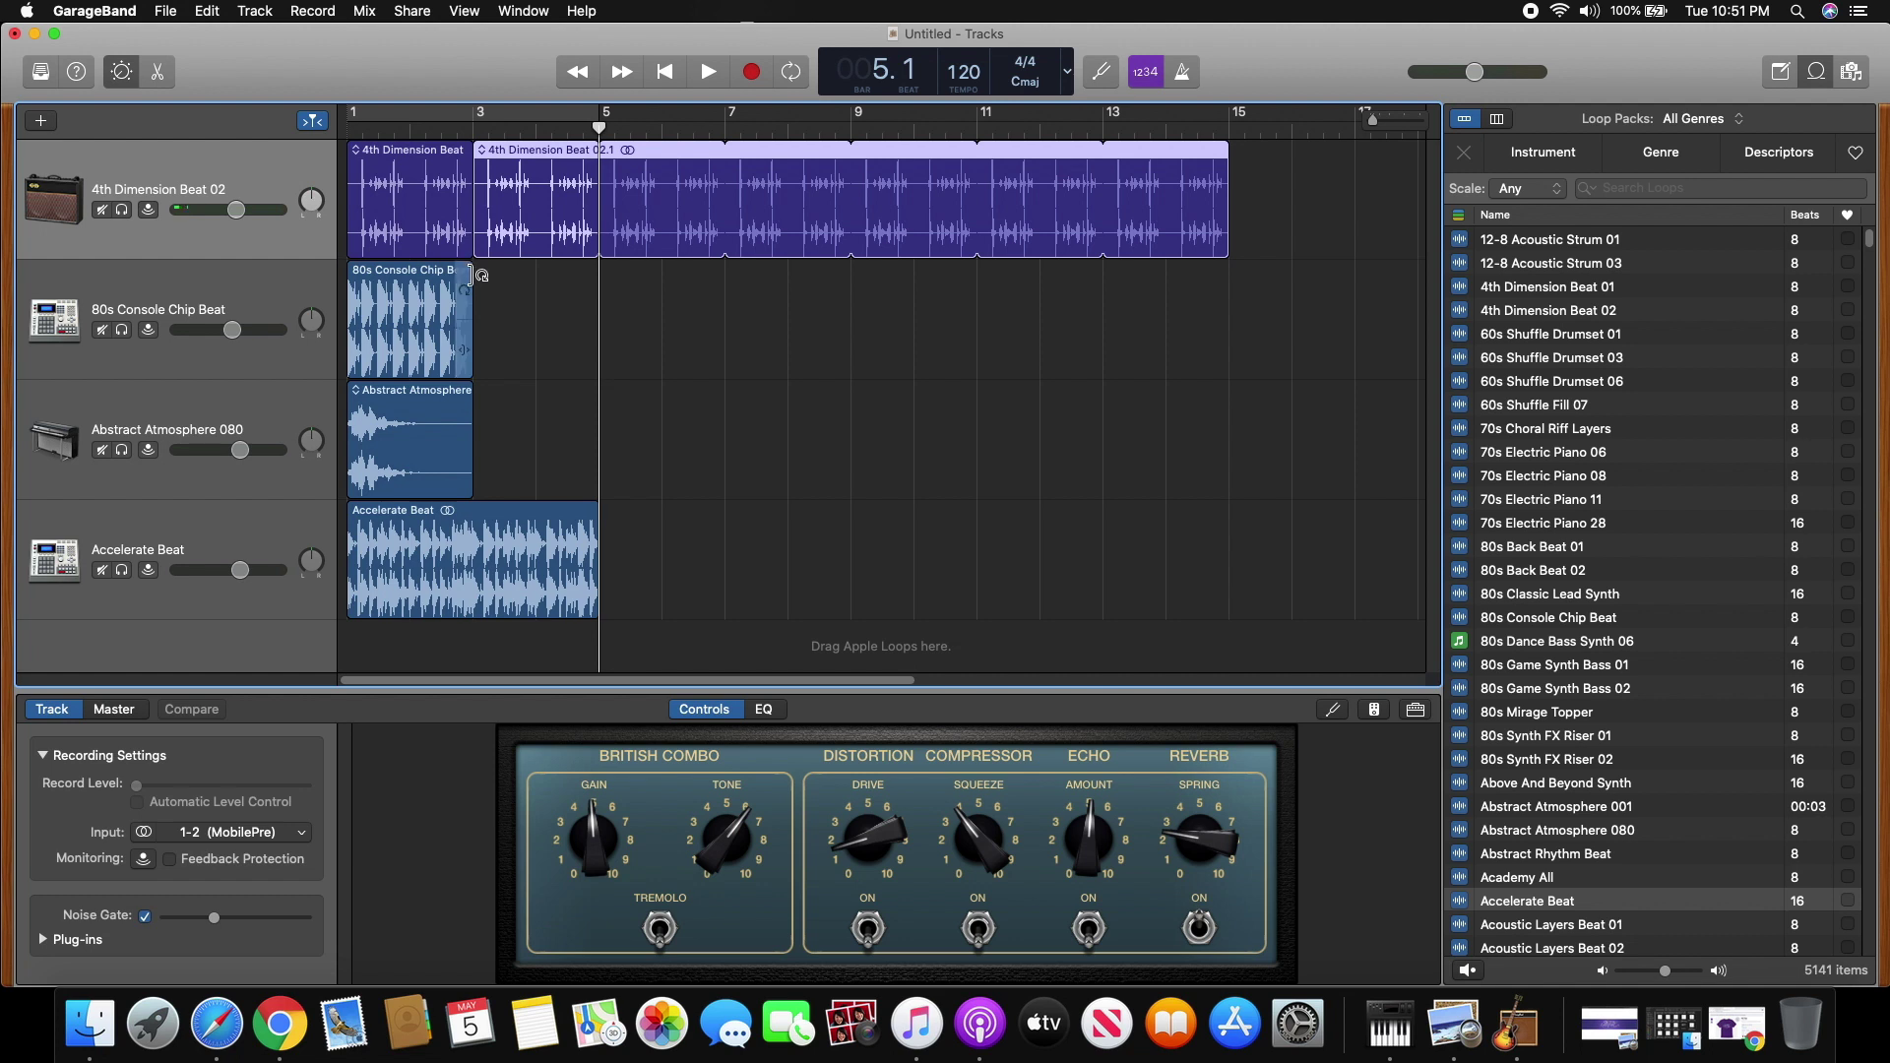
pyautogui.click(480, 276)
pyautogui.moveTo(482, 276); pyautogui.dragTo(1226, 315)
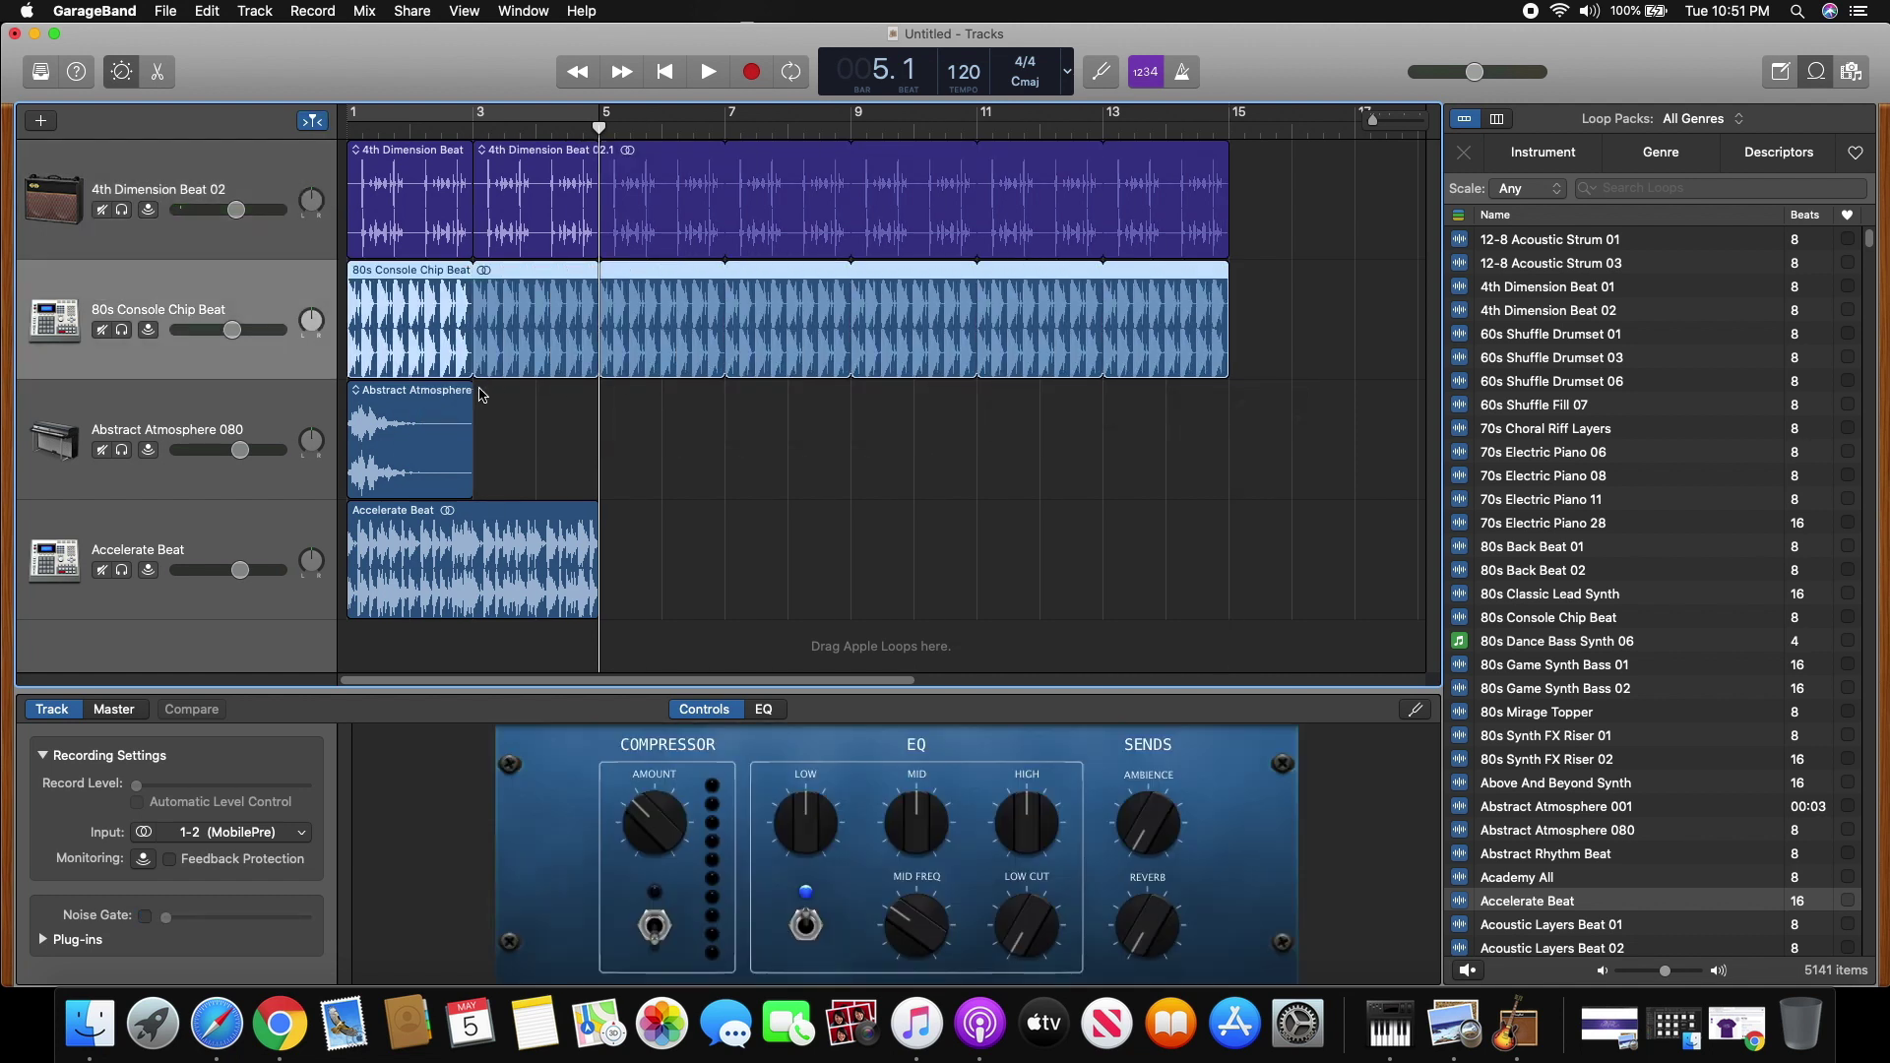
pyautogui.click(474, 404)
pyautogui.moveTo(474, 404); pyautogui.dragTo(1231, 431)
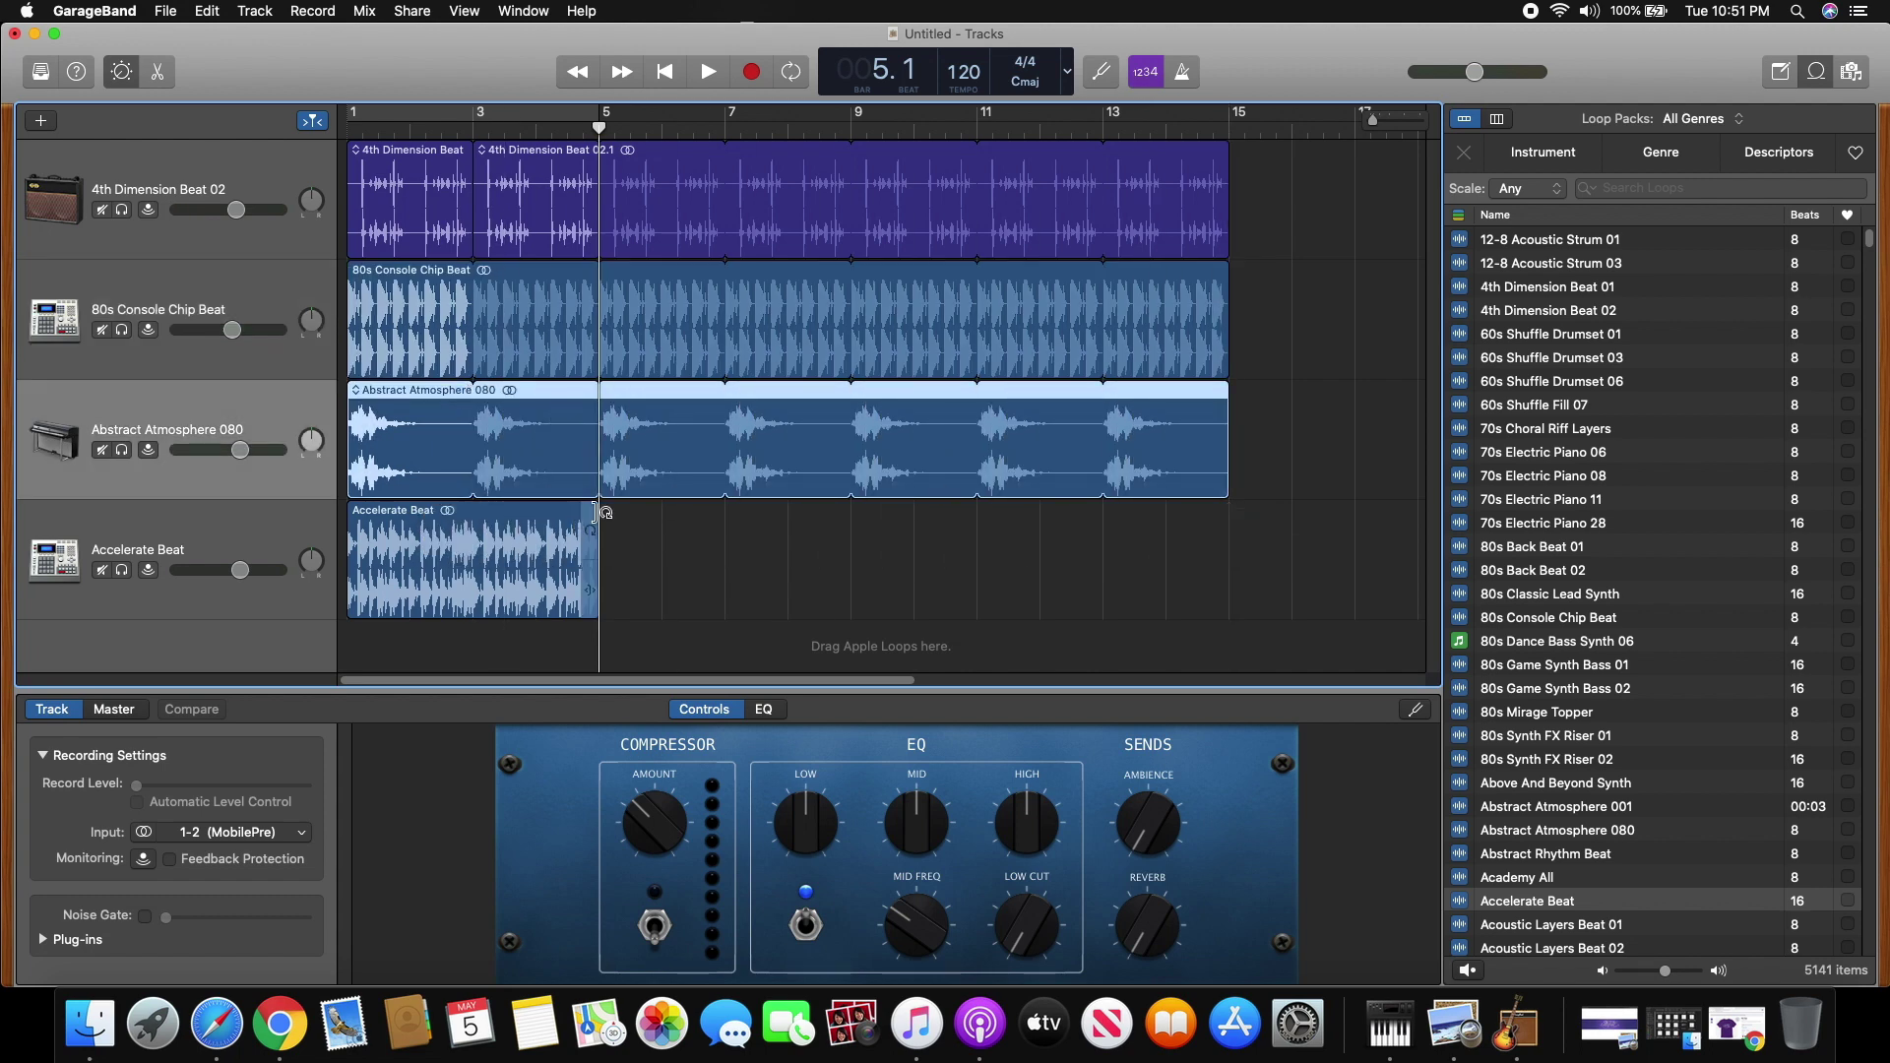
pyautogui.moveTo(607, 512); pyautogui.dragTo(1230, 541)
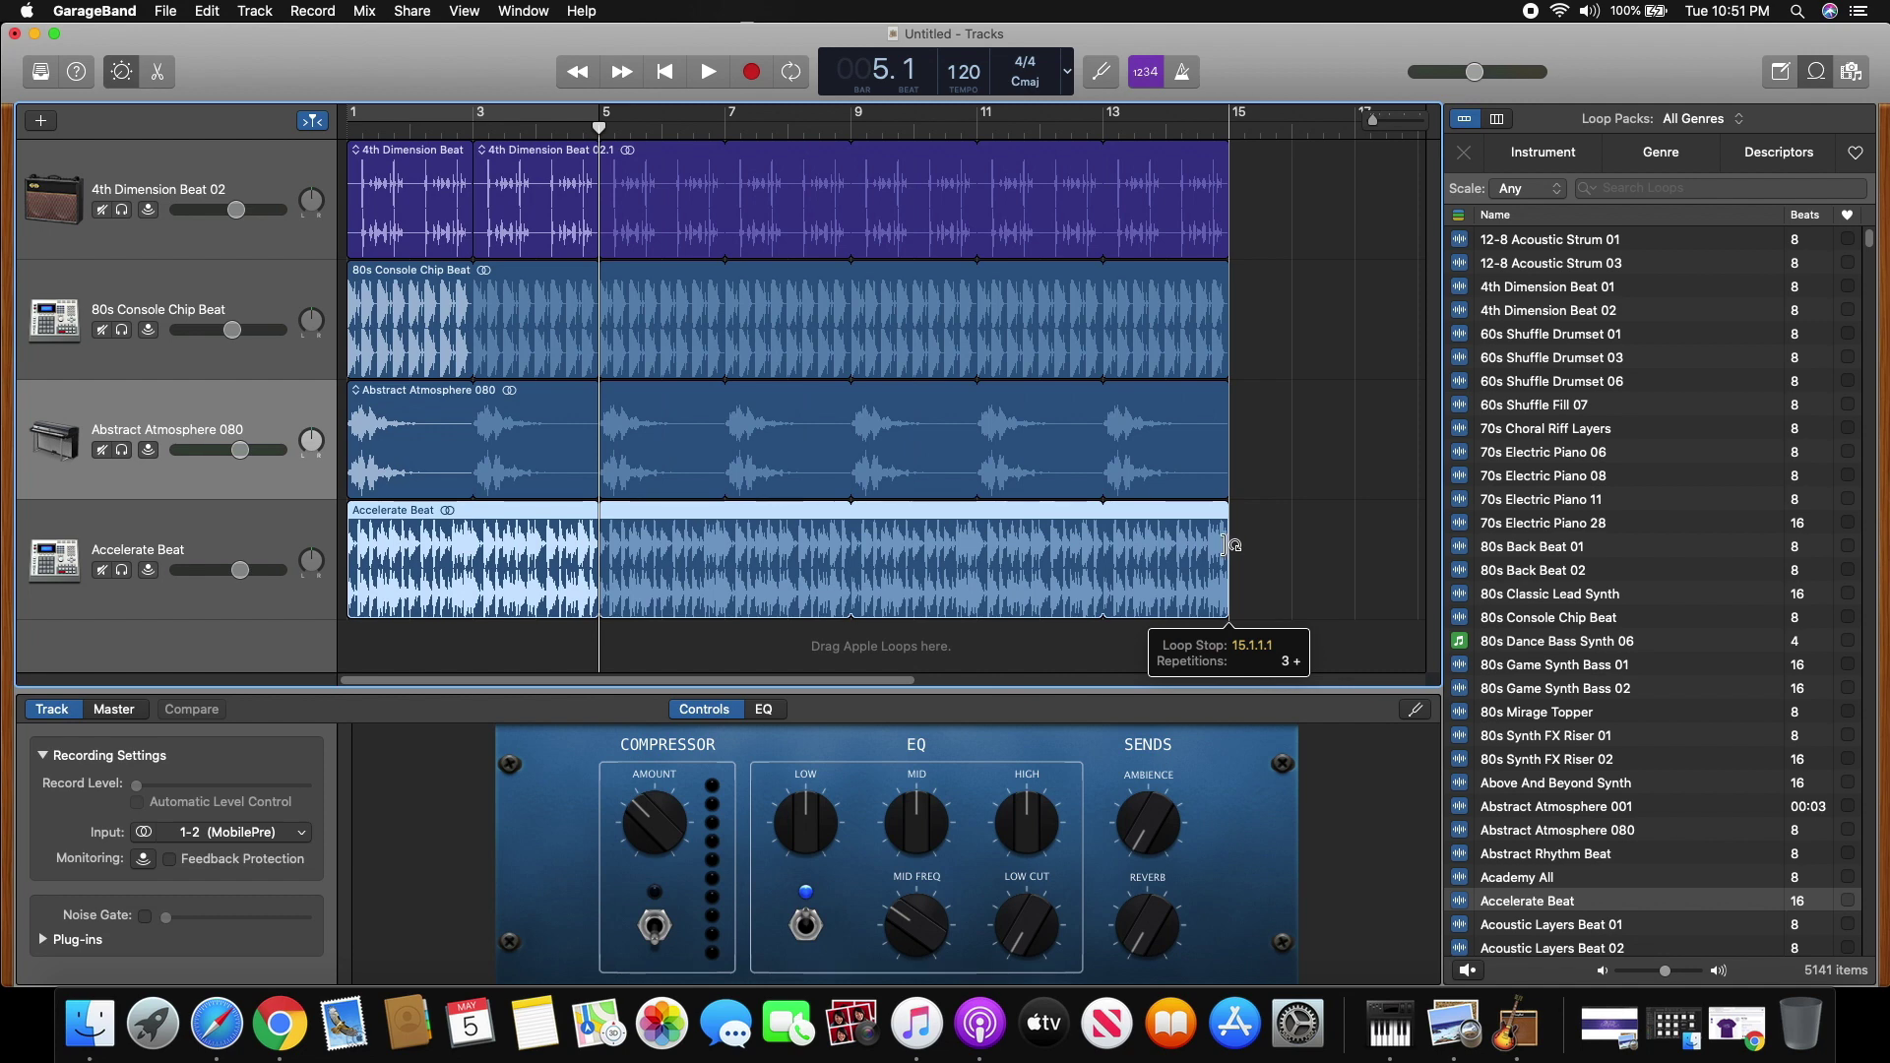
pyautogui.click(1230, 285)
# Step: Return the playhead to bar 1, turn on the cycle area and extend its end to bar 15
pyautogui.click(669, 75)
pyautogui.click(419, 105)
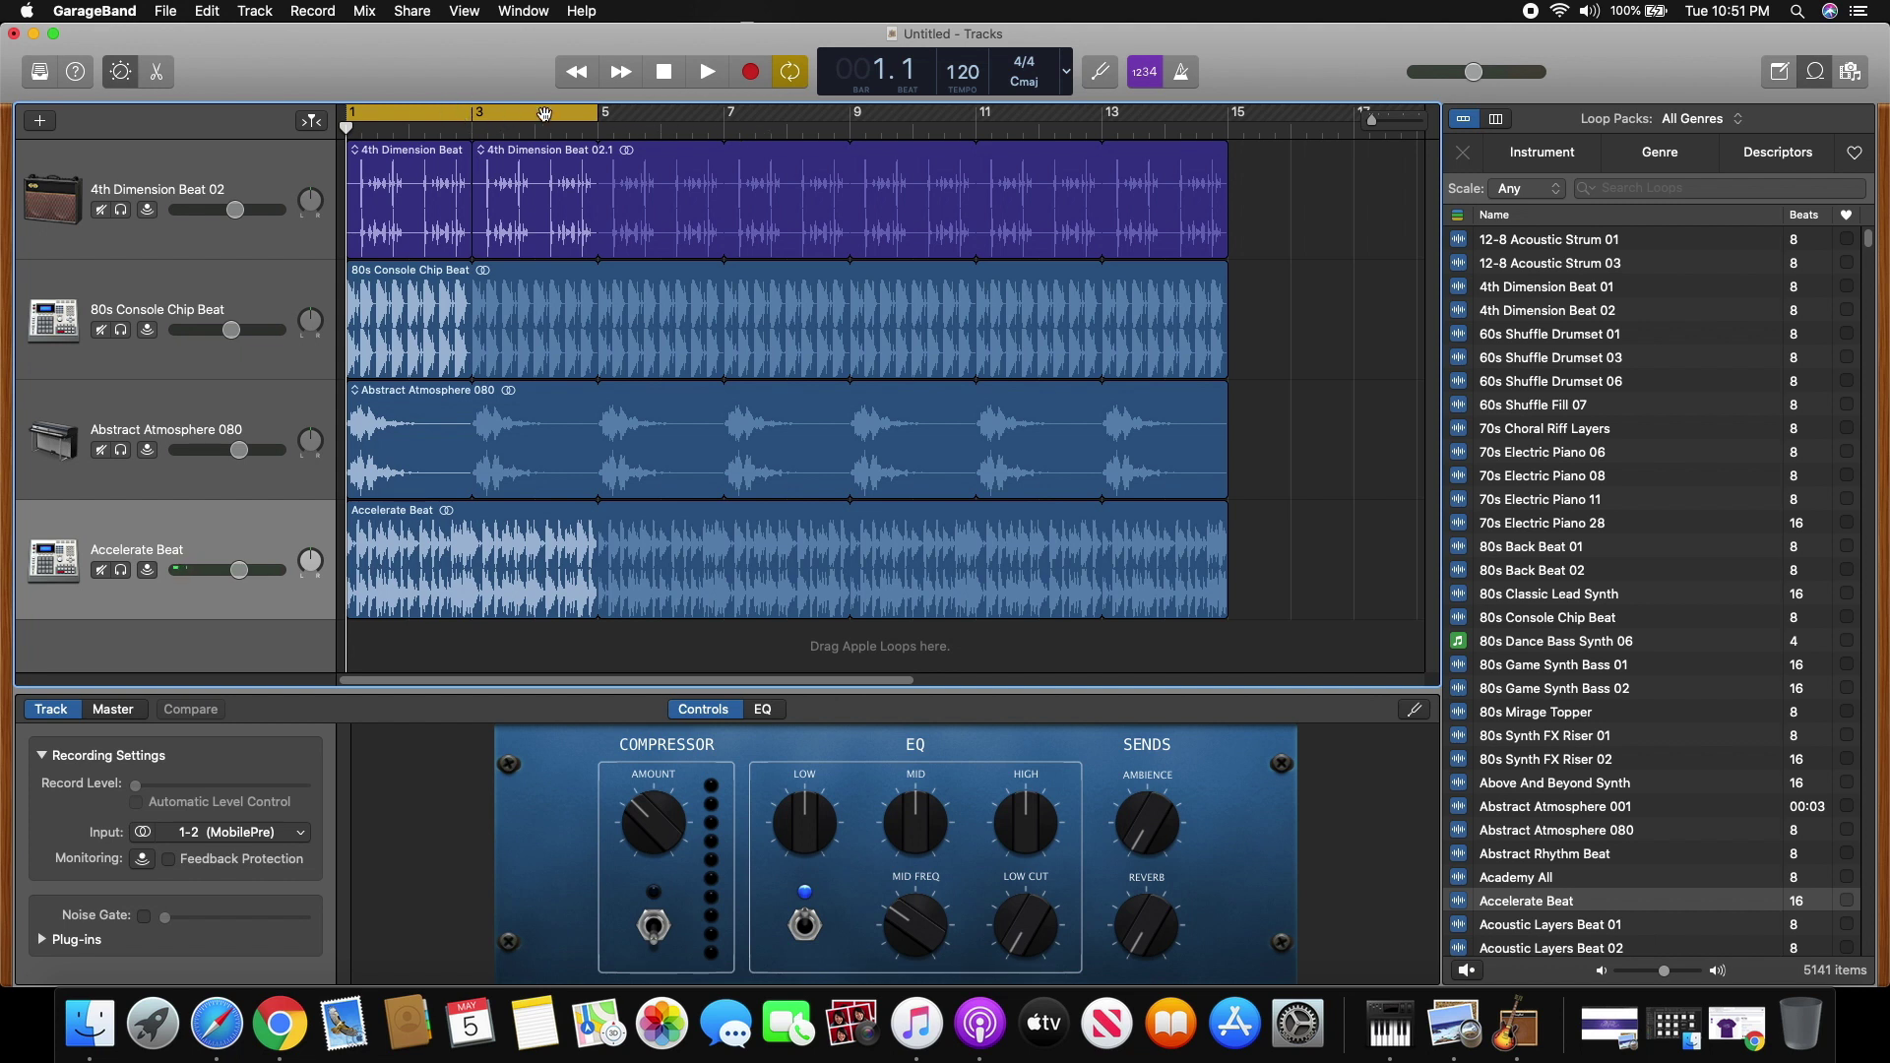
pyautogui.moveTo(597, 119); pyautogui.dragTo(1231, 168)
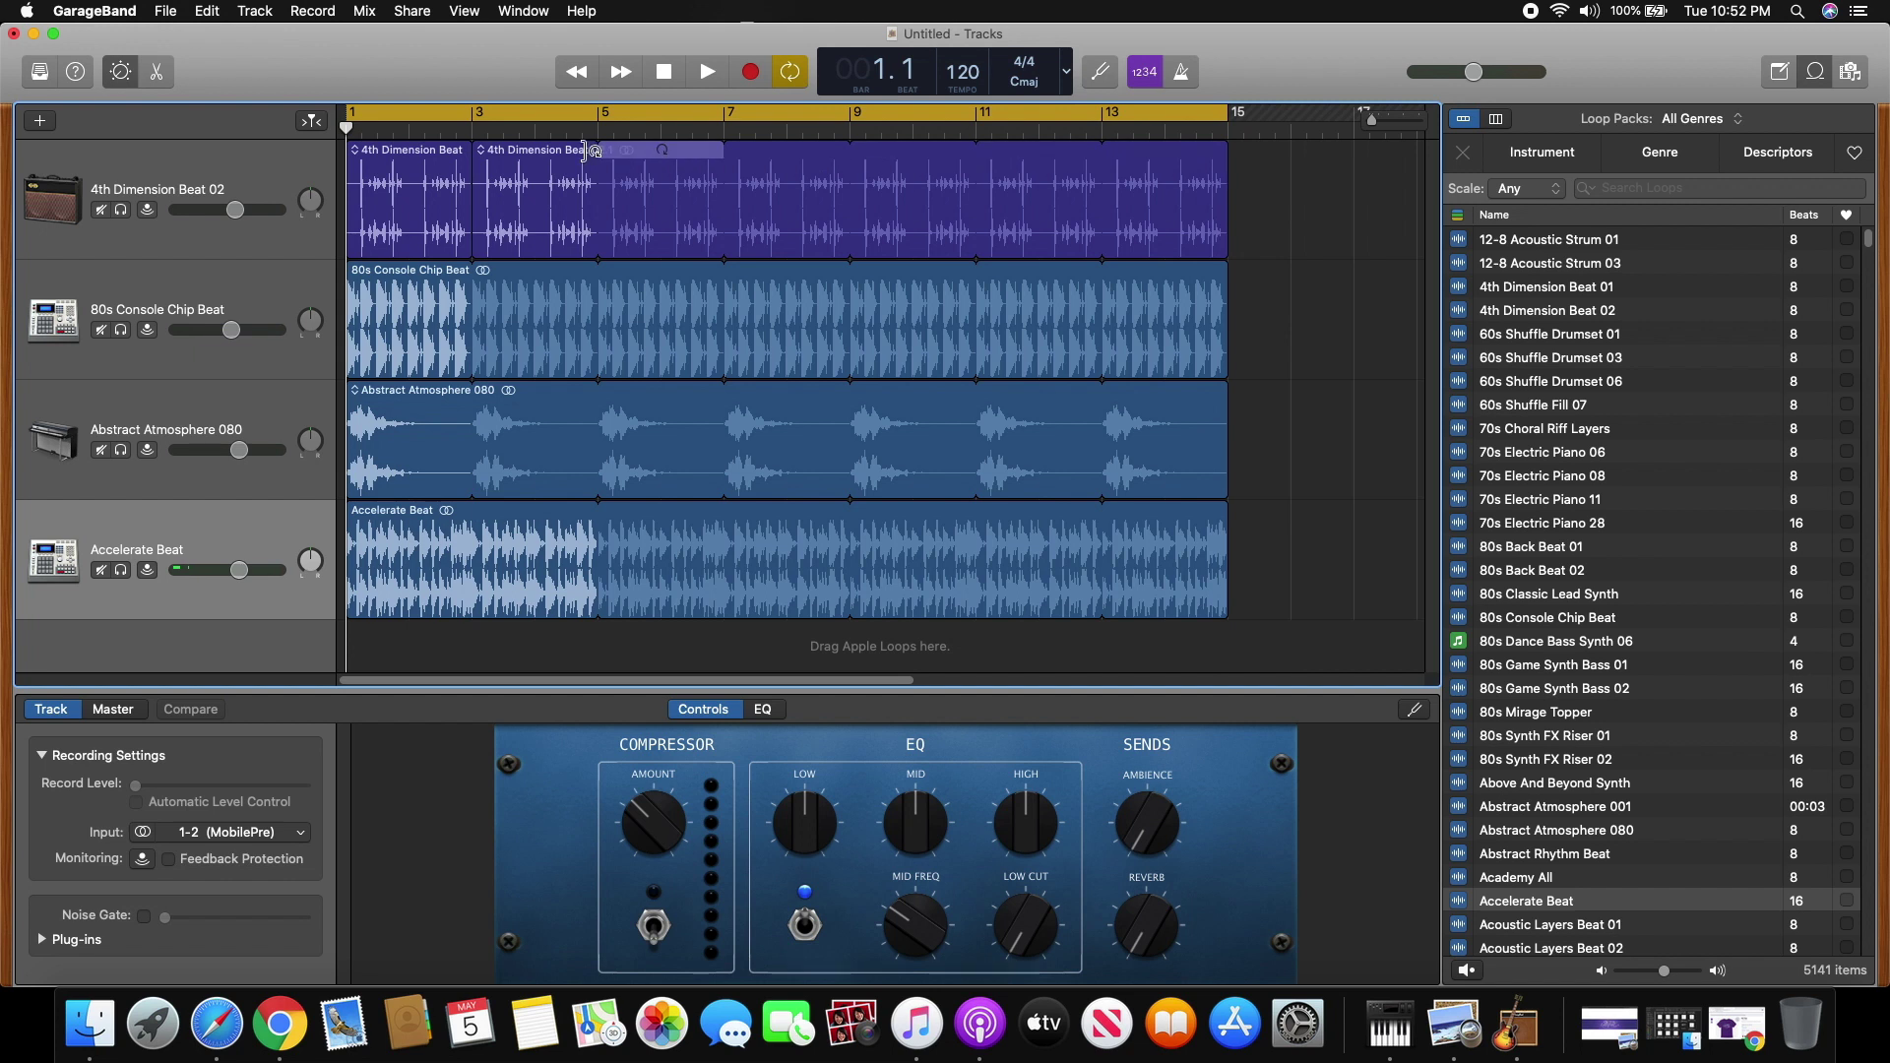
# Step: Toggle the cycle area off and back on several times, leaving it turned on
pyautogui.click(470, 118)
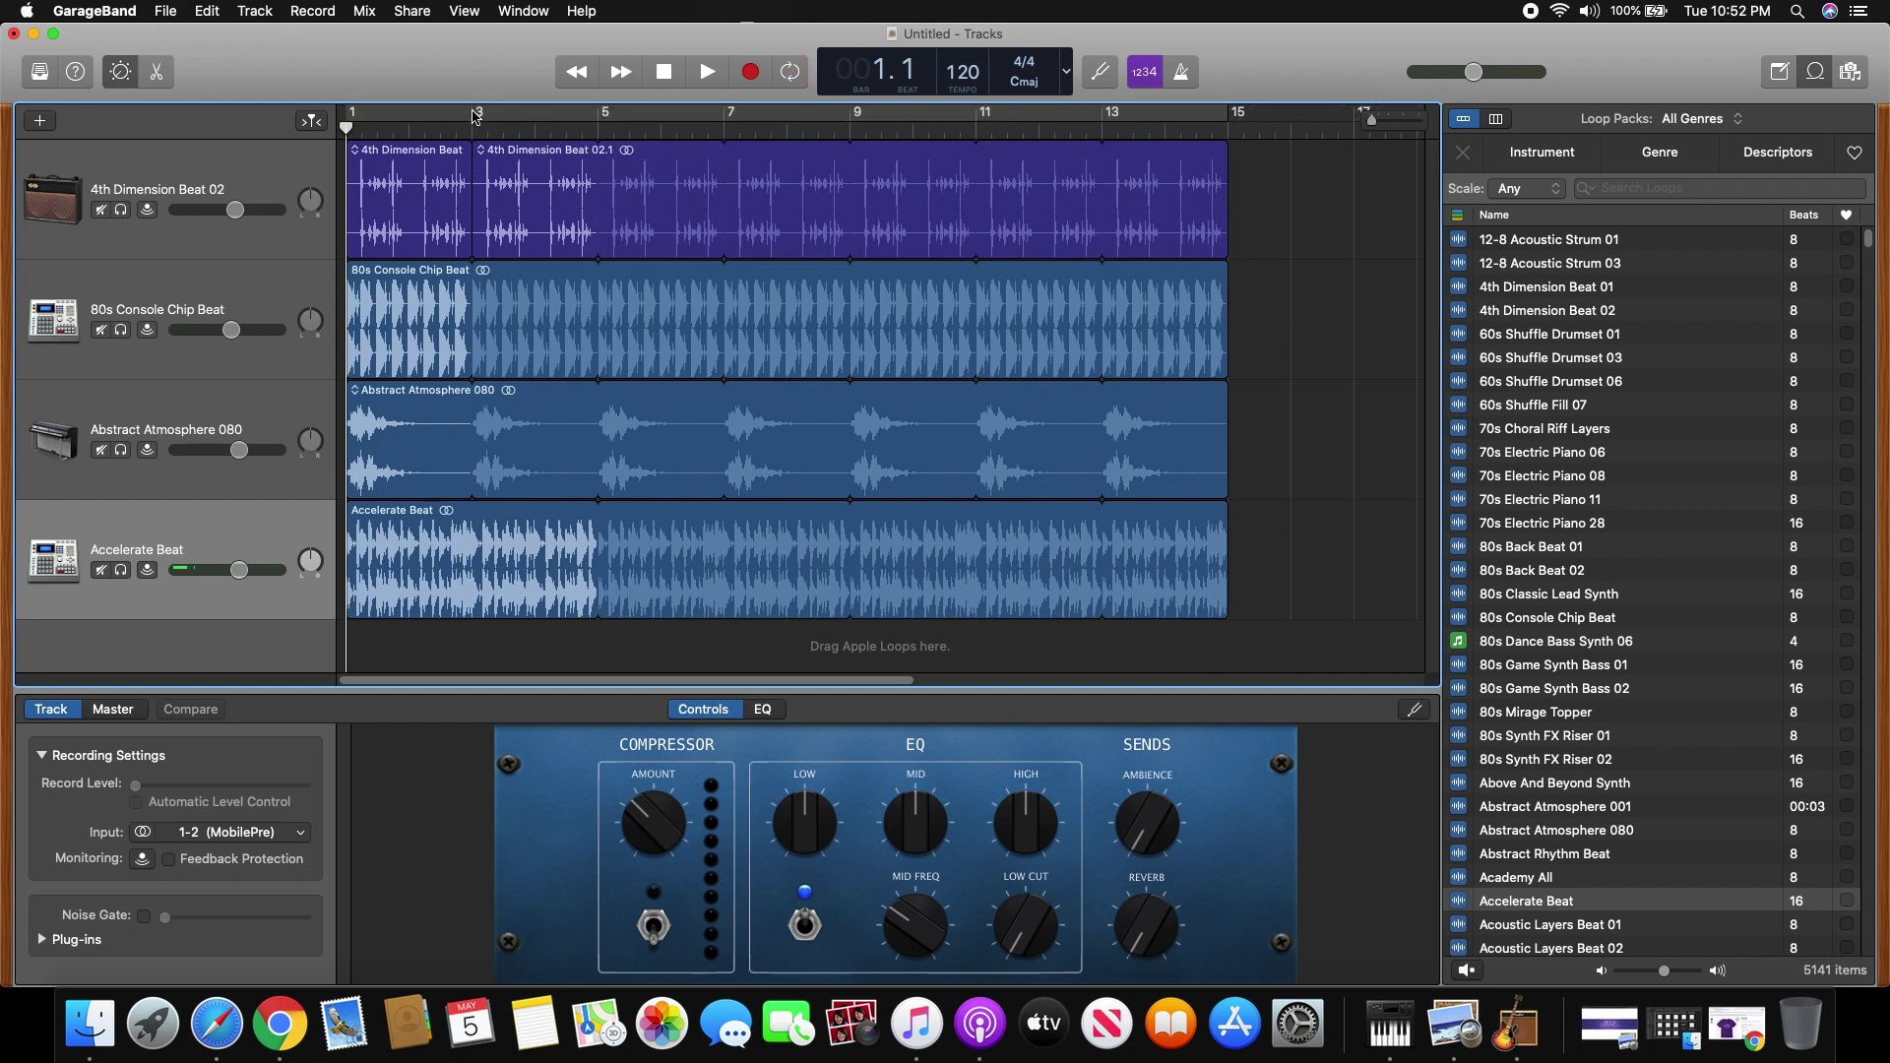
pyautogui.click(473, 111)
pyautogui.click(472, 112)
pyautogui.click(473, 116)
pyautogui.click(470, 114)
pyautogui.click(787, 81)
pyautogui.click(791, 81)
pyautogui.click(794, 81)
pyautogui.click(796, 77)
pyautogui.click(795, 77)
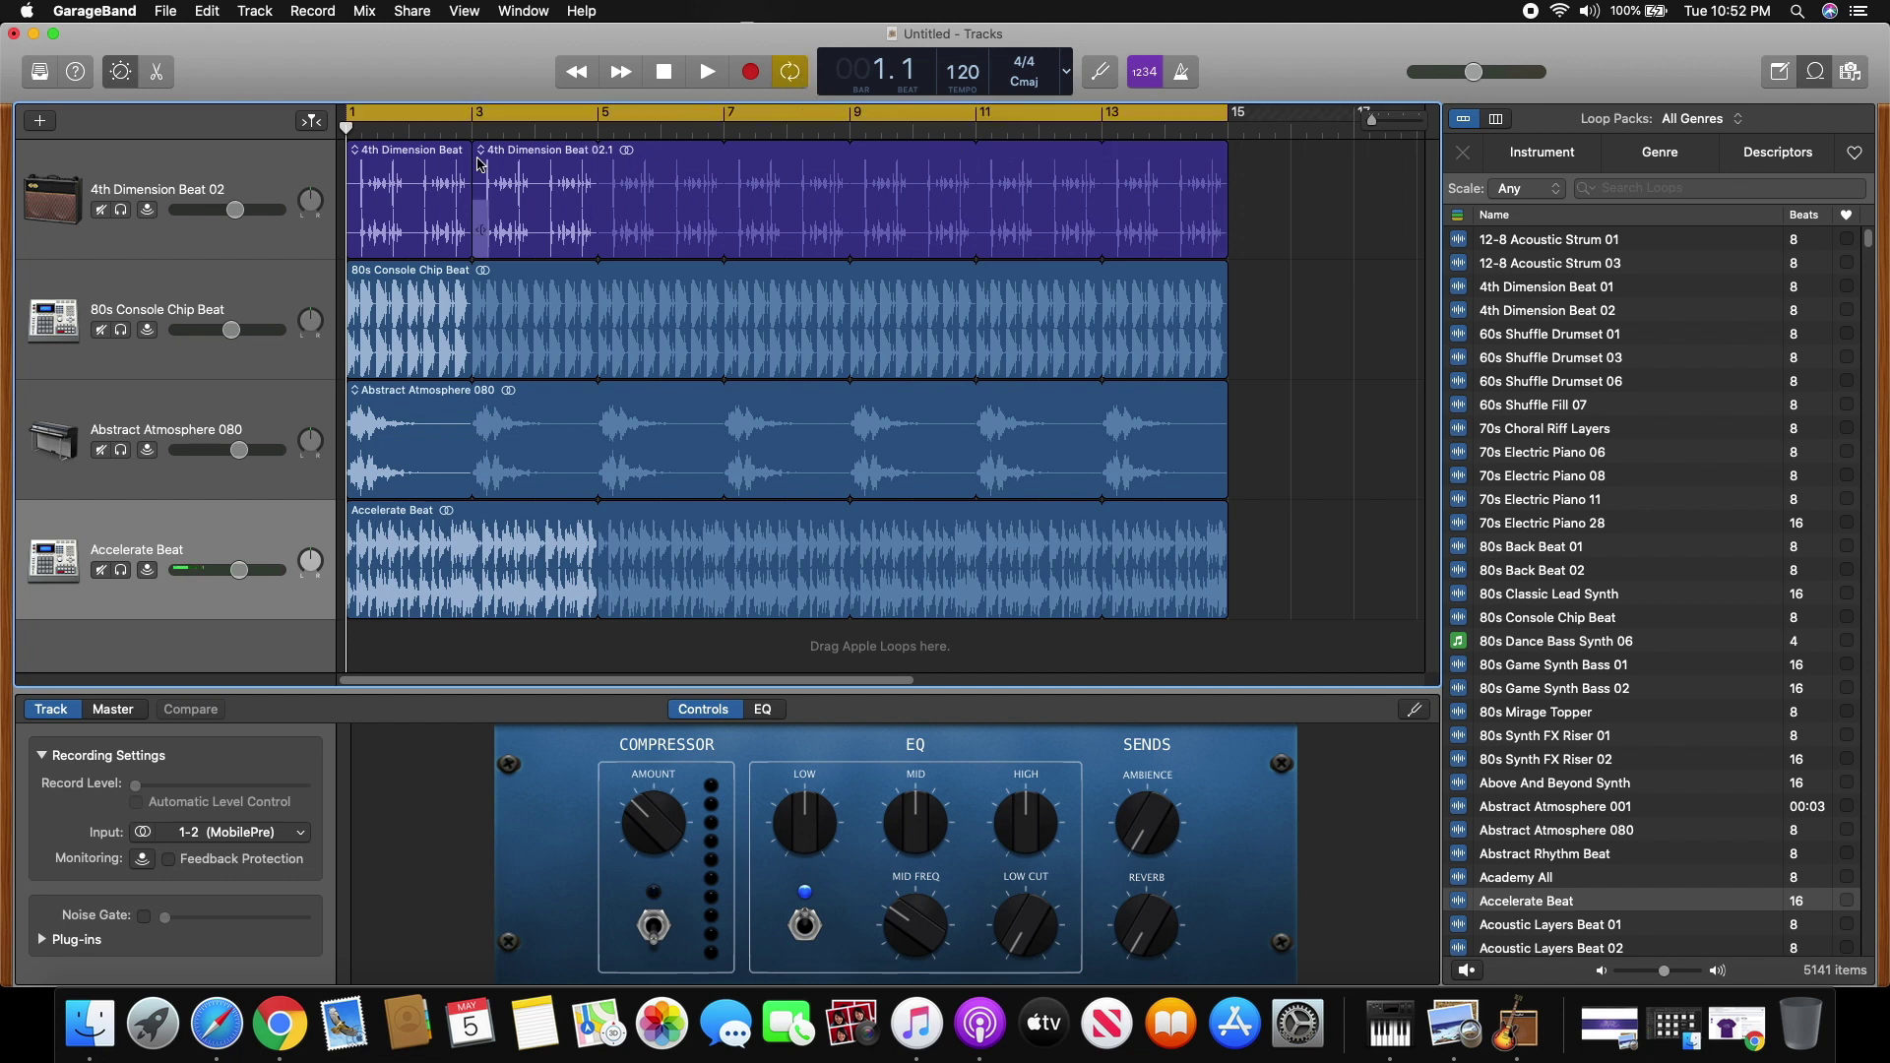
# Step: Play the arrangement from bar 1 twice, stopping and returning to the start each time
pyautogui.click(705, 79)
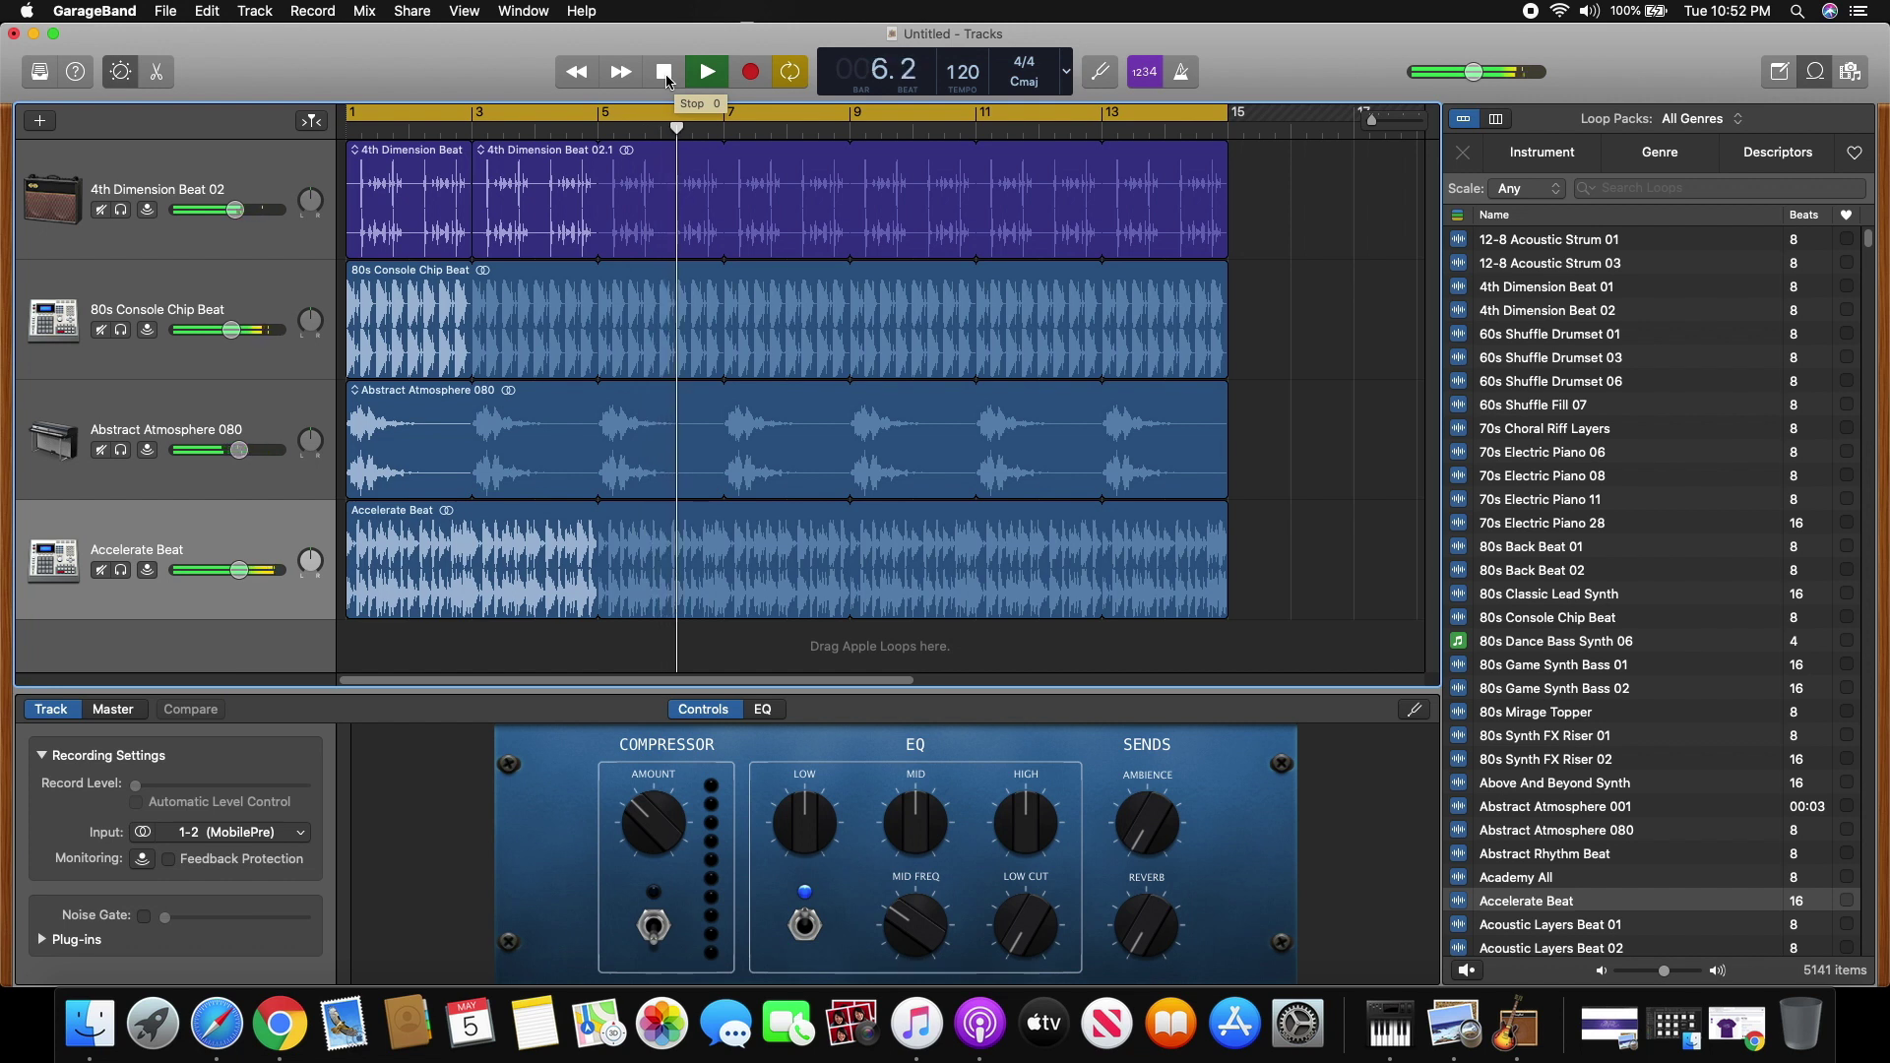
pyautogui.click(669, 80)
pyautogui.click(665, 73)
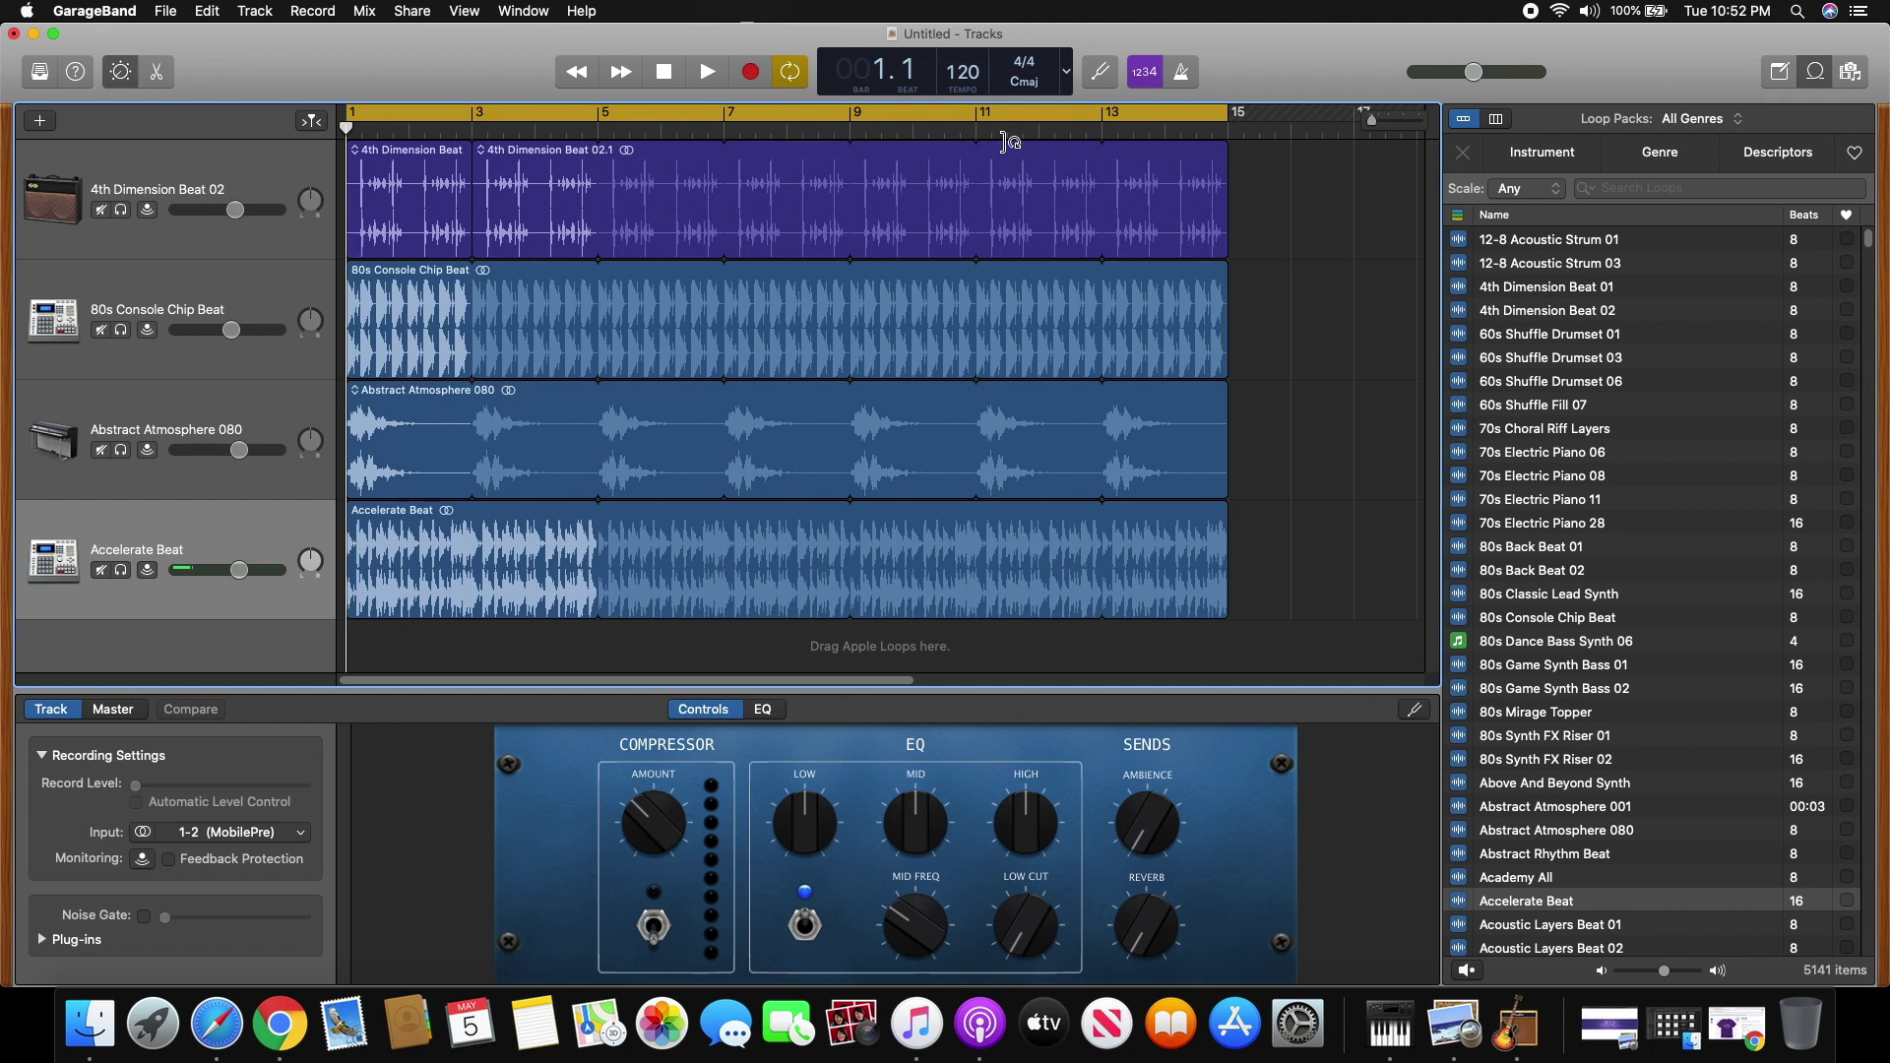
pyautogui.click(706, 73)
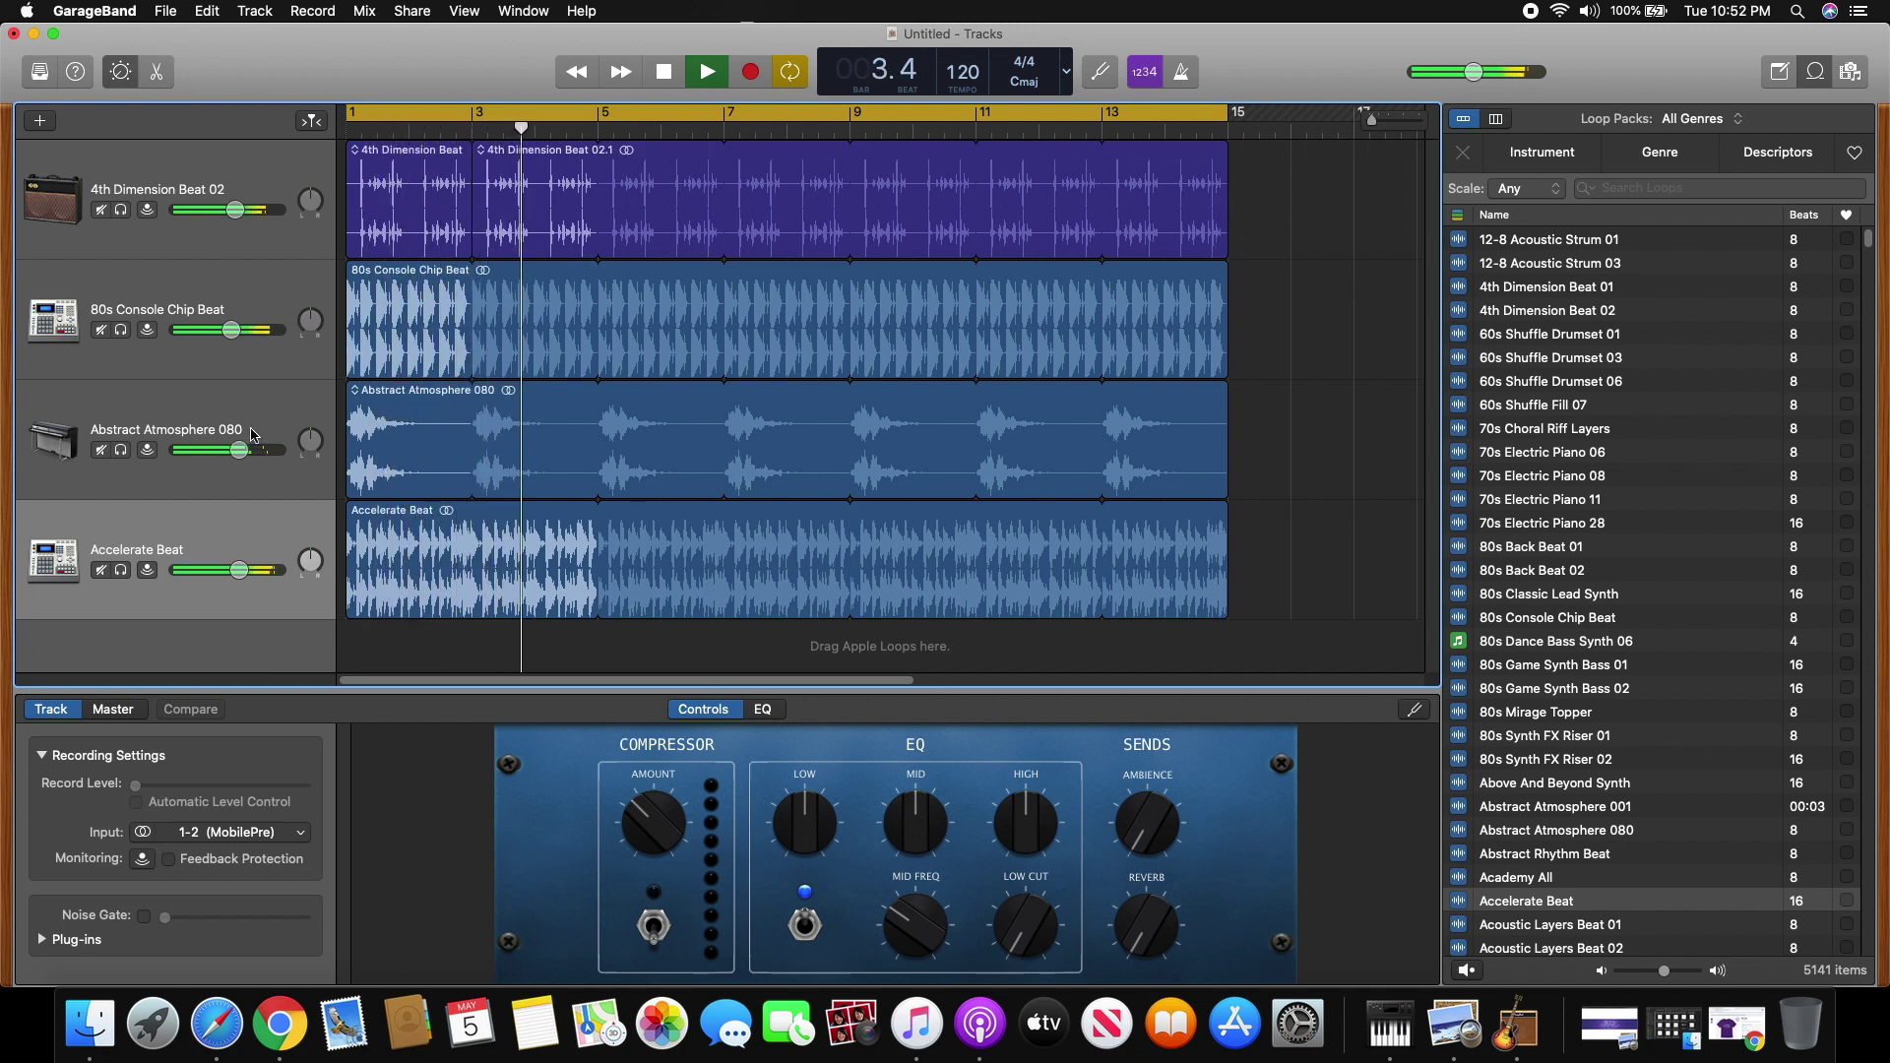
pyautogui.click(663, 71)
pyautogui.click(663, 71)
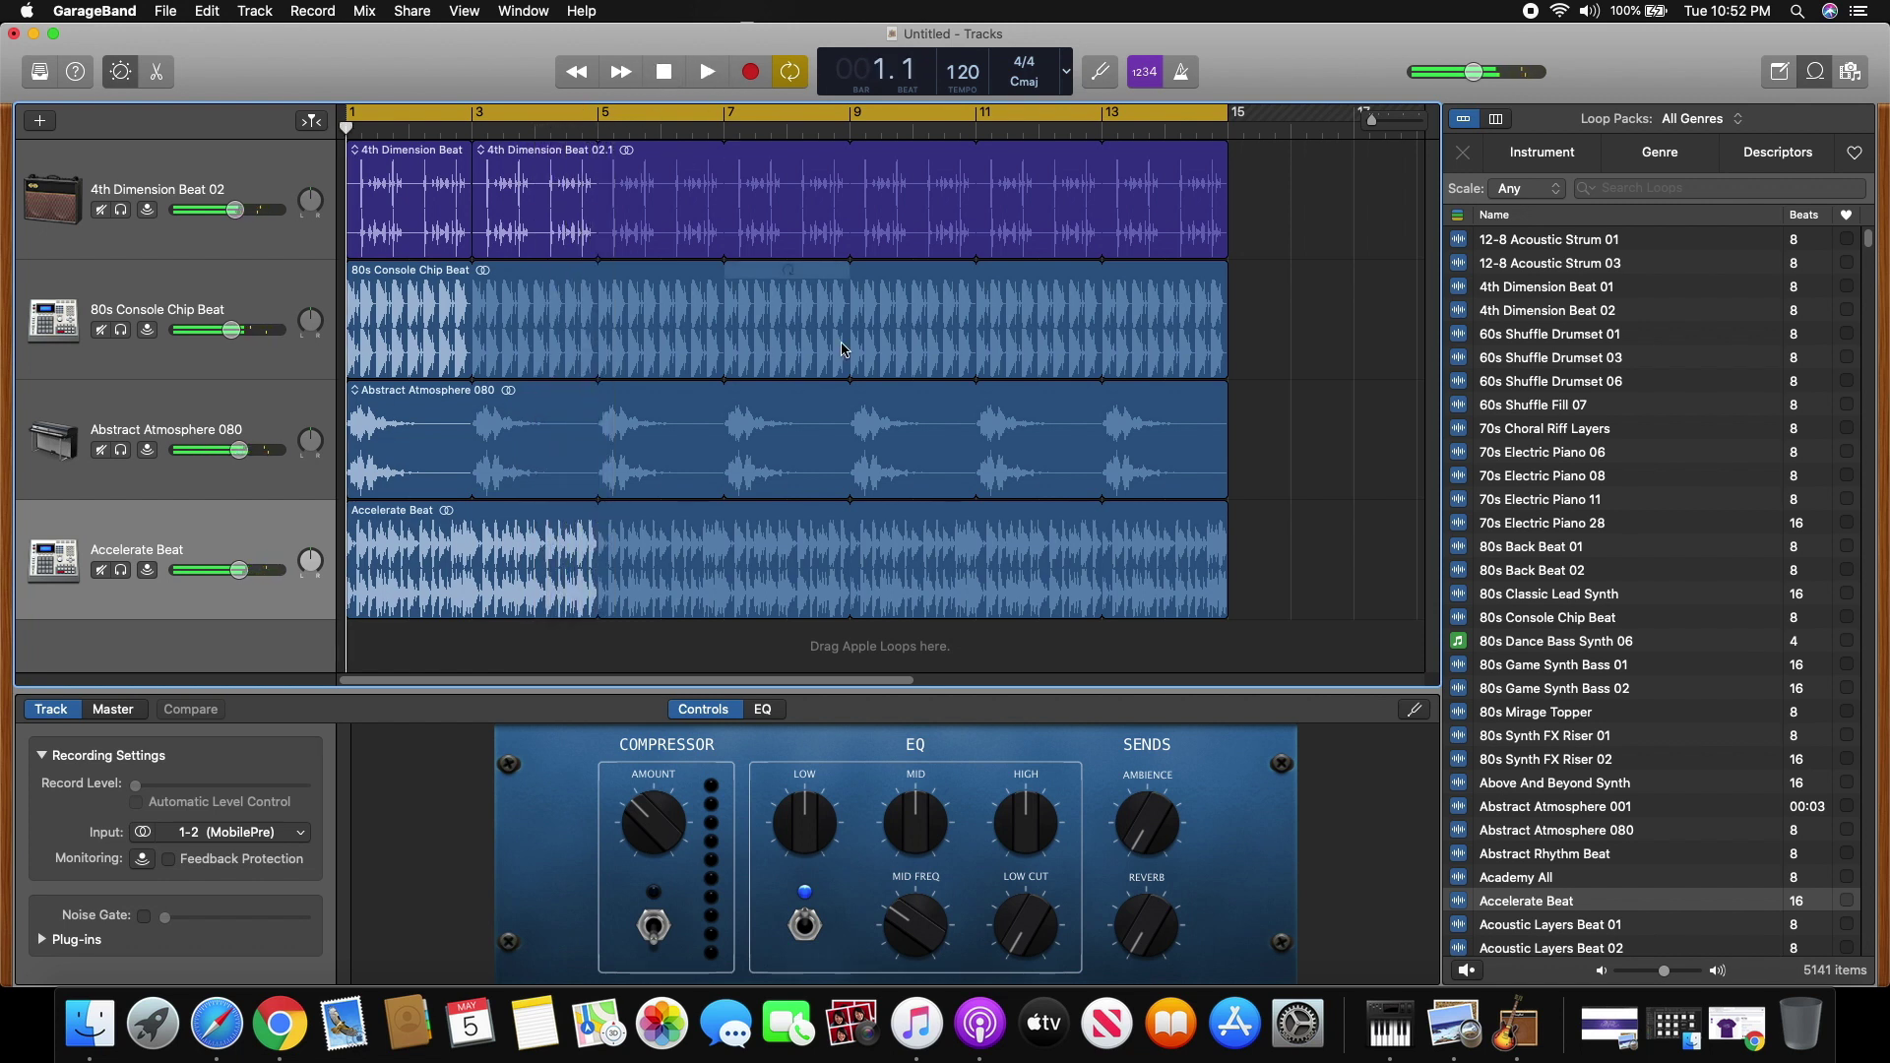
# Step: Start exporting the song to disk under the name "export tracks" with the Desktop as the destination
pyautogui.moveTo(1237, 229)
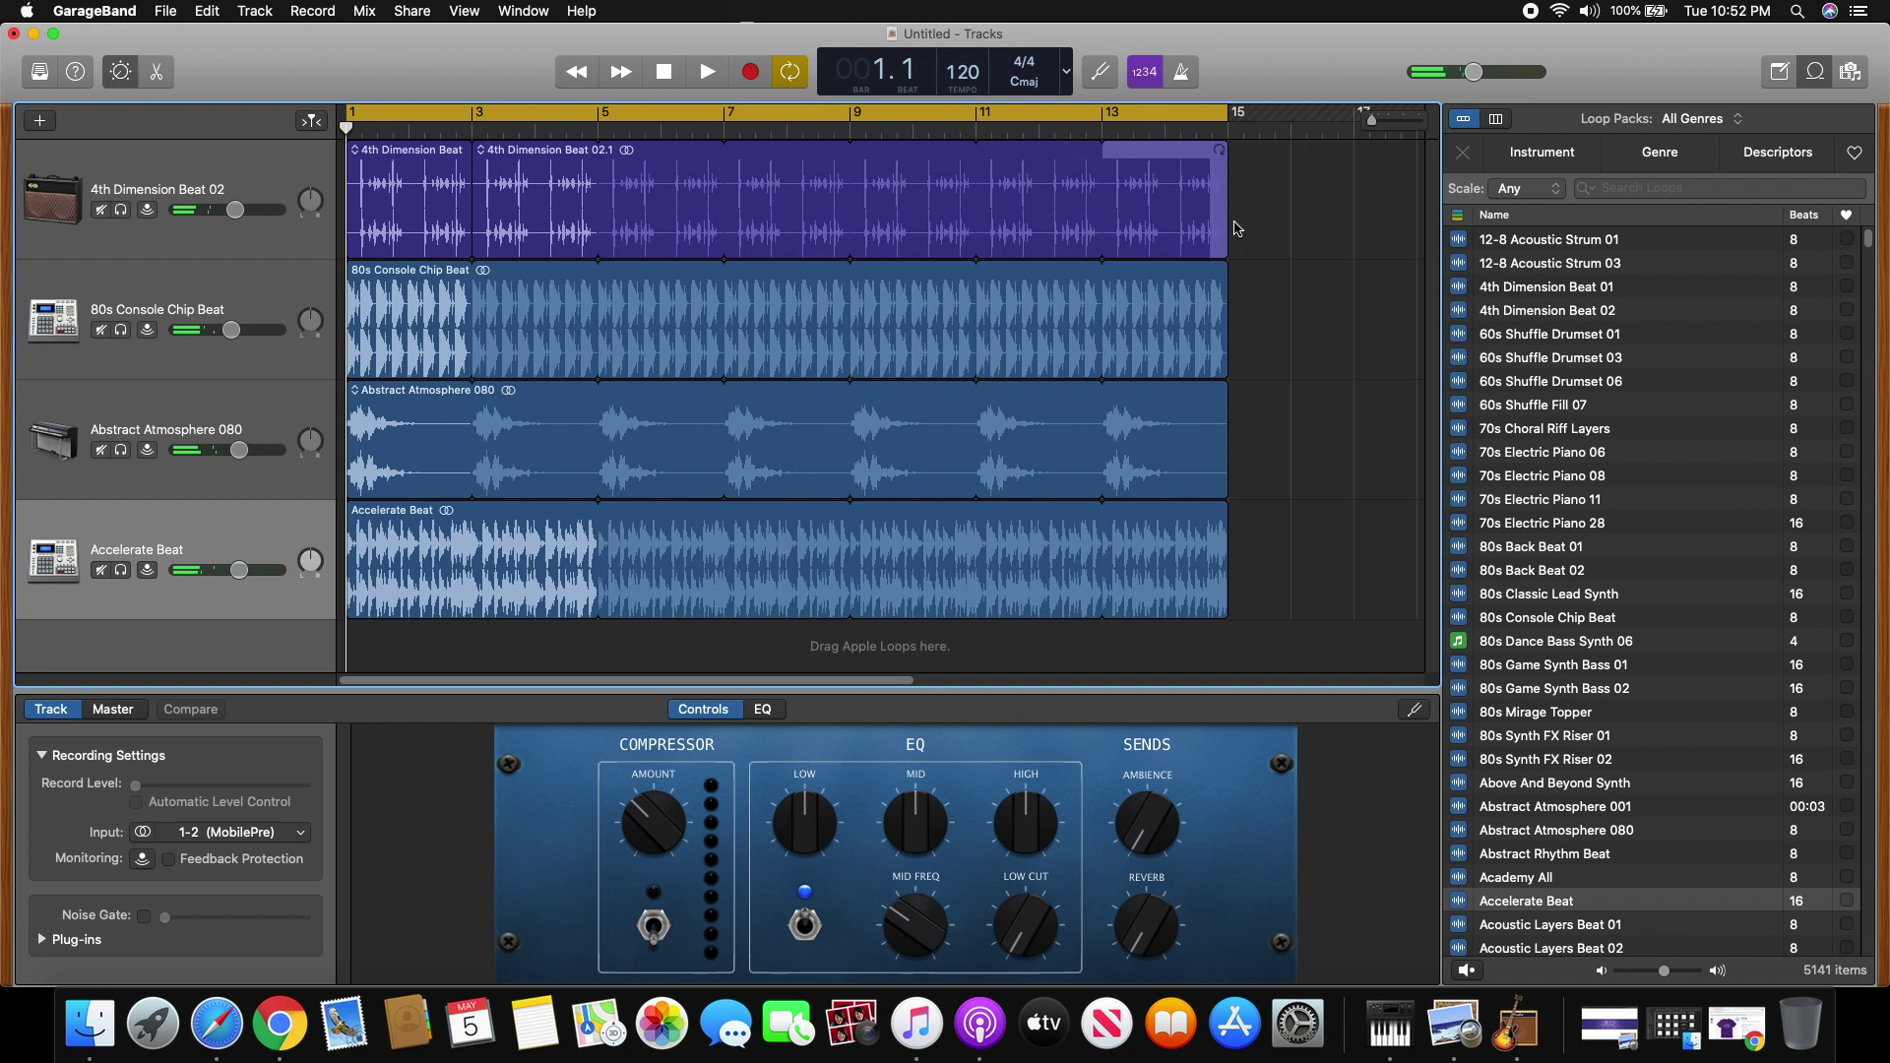
pyautogui.click(412, 12)
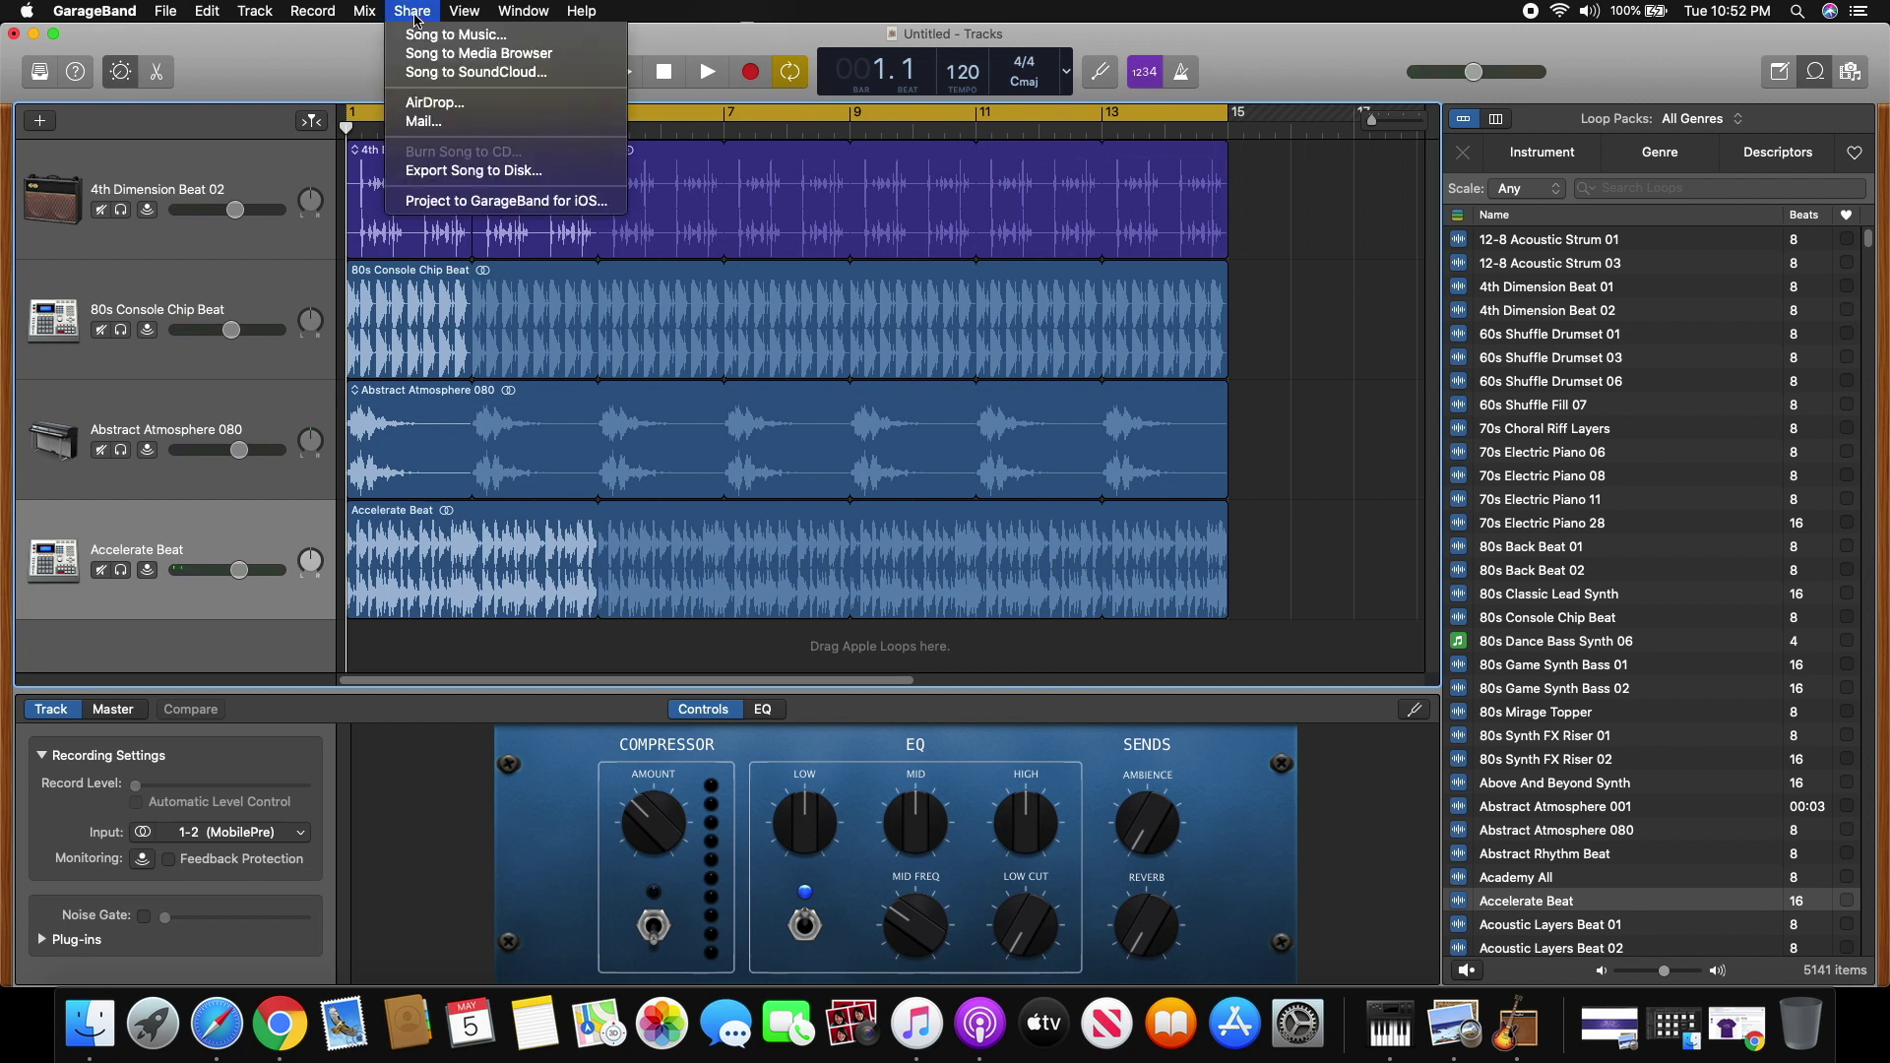
pyautogui.click(448, 175)
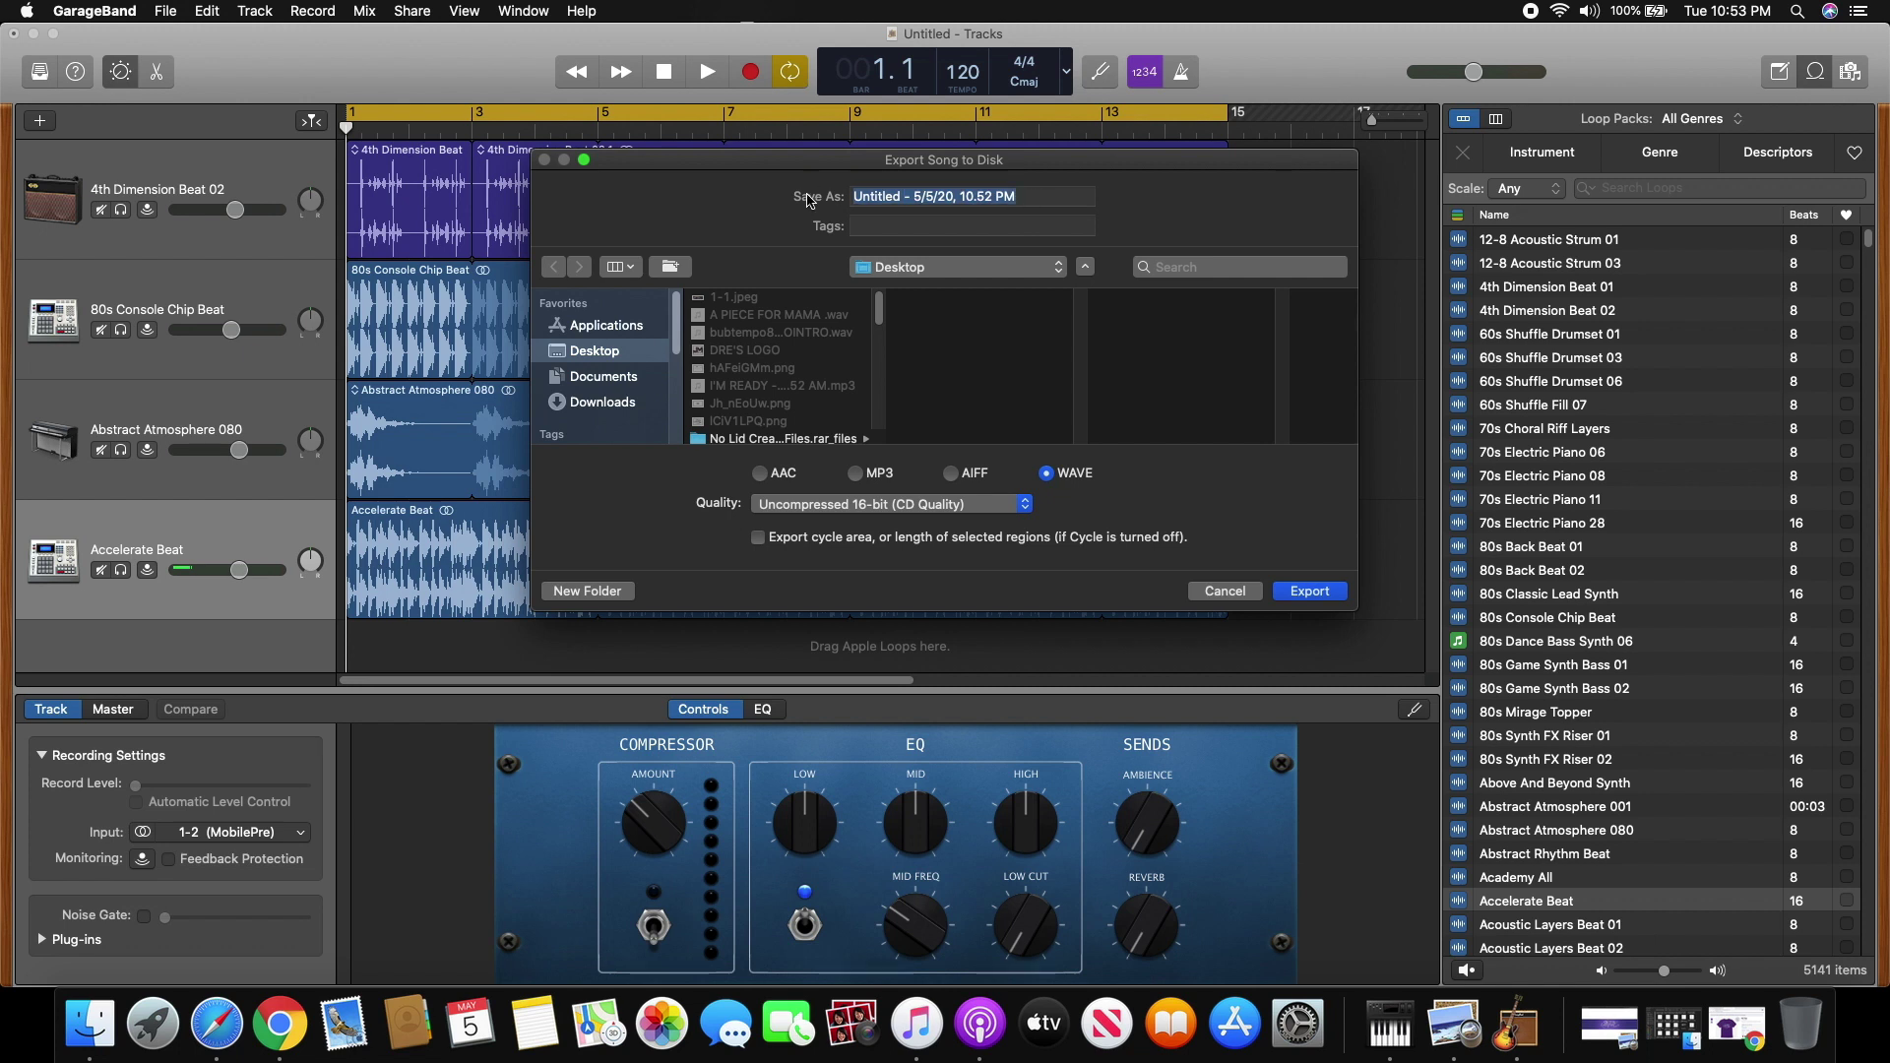
pyautogui.press('BackSpace')
pyautogui.write('export tracks')
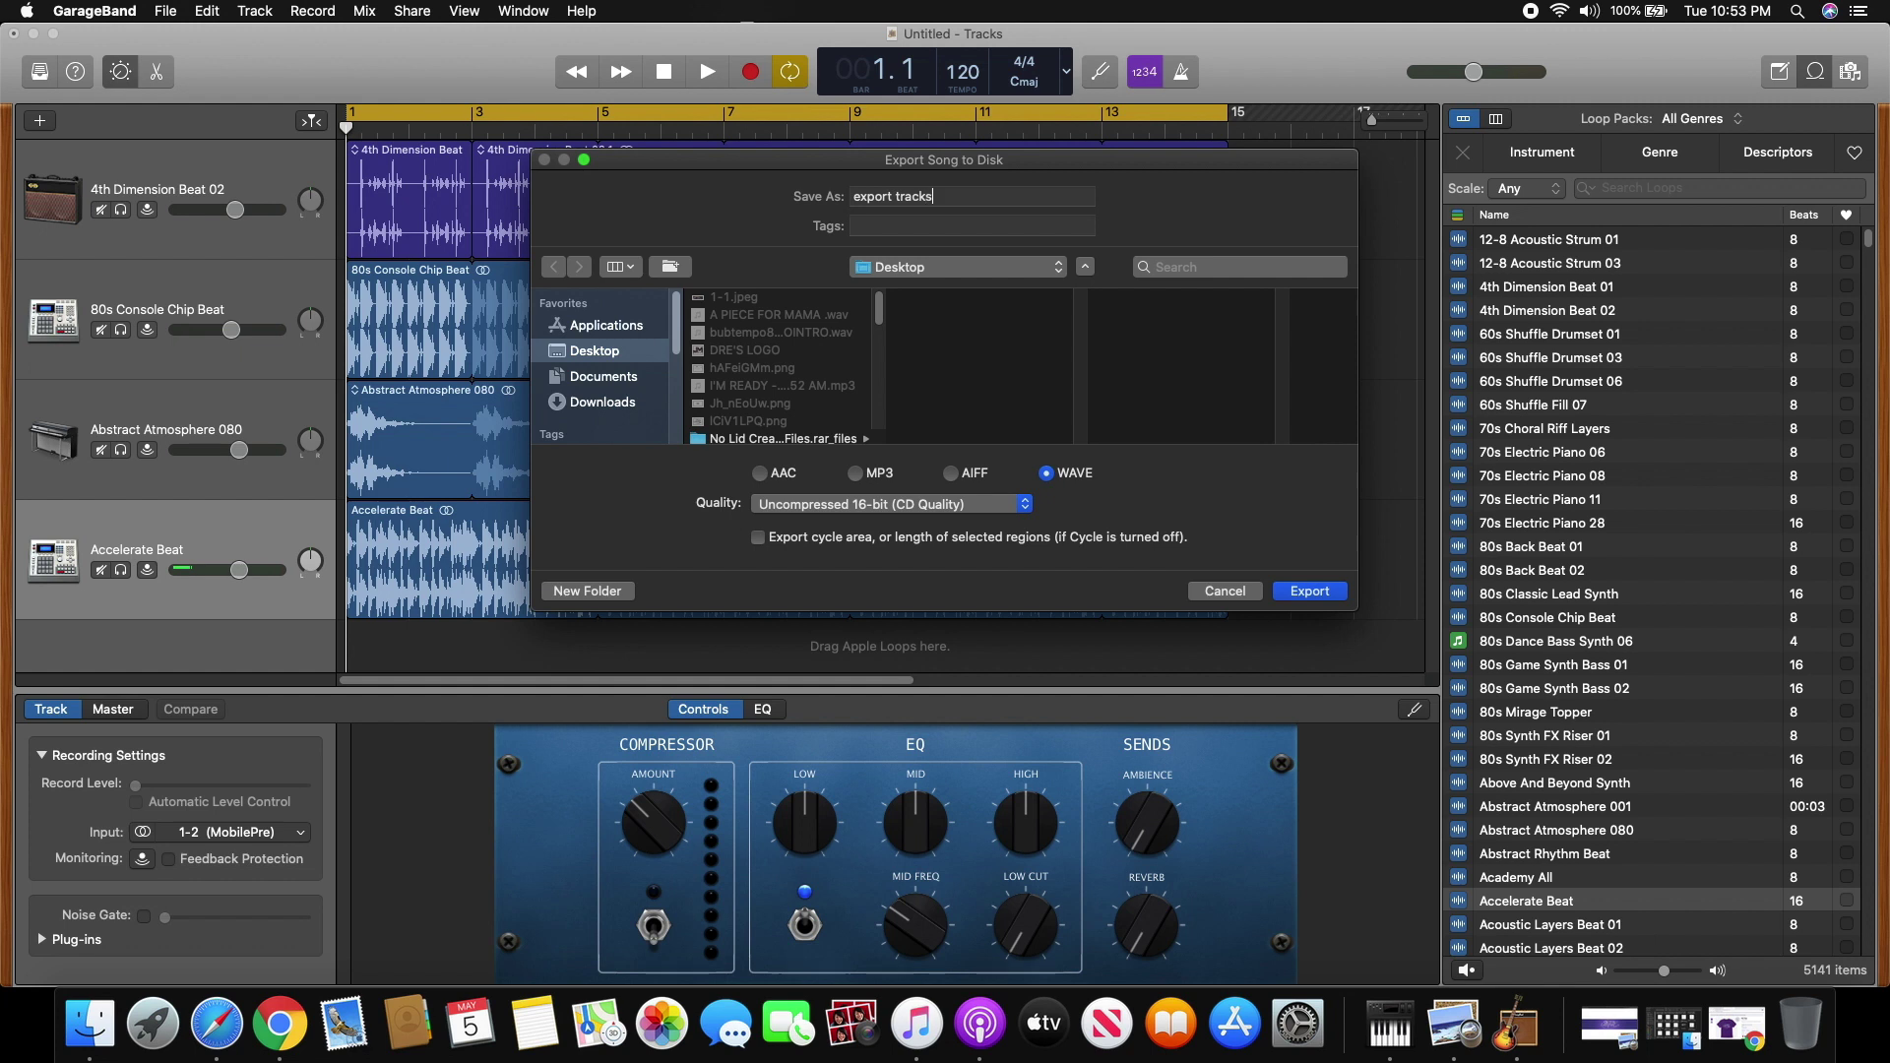
pyautogui.click(872, 227)
pyautogui.click(937, 208)
pyautogui.click(938, 273)
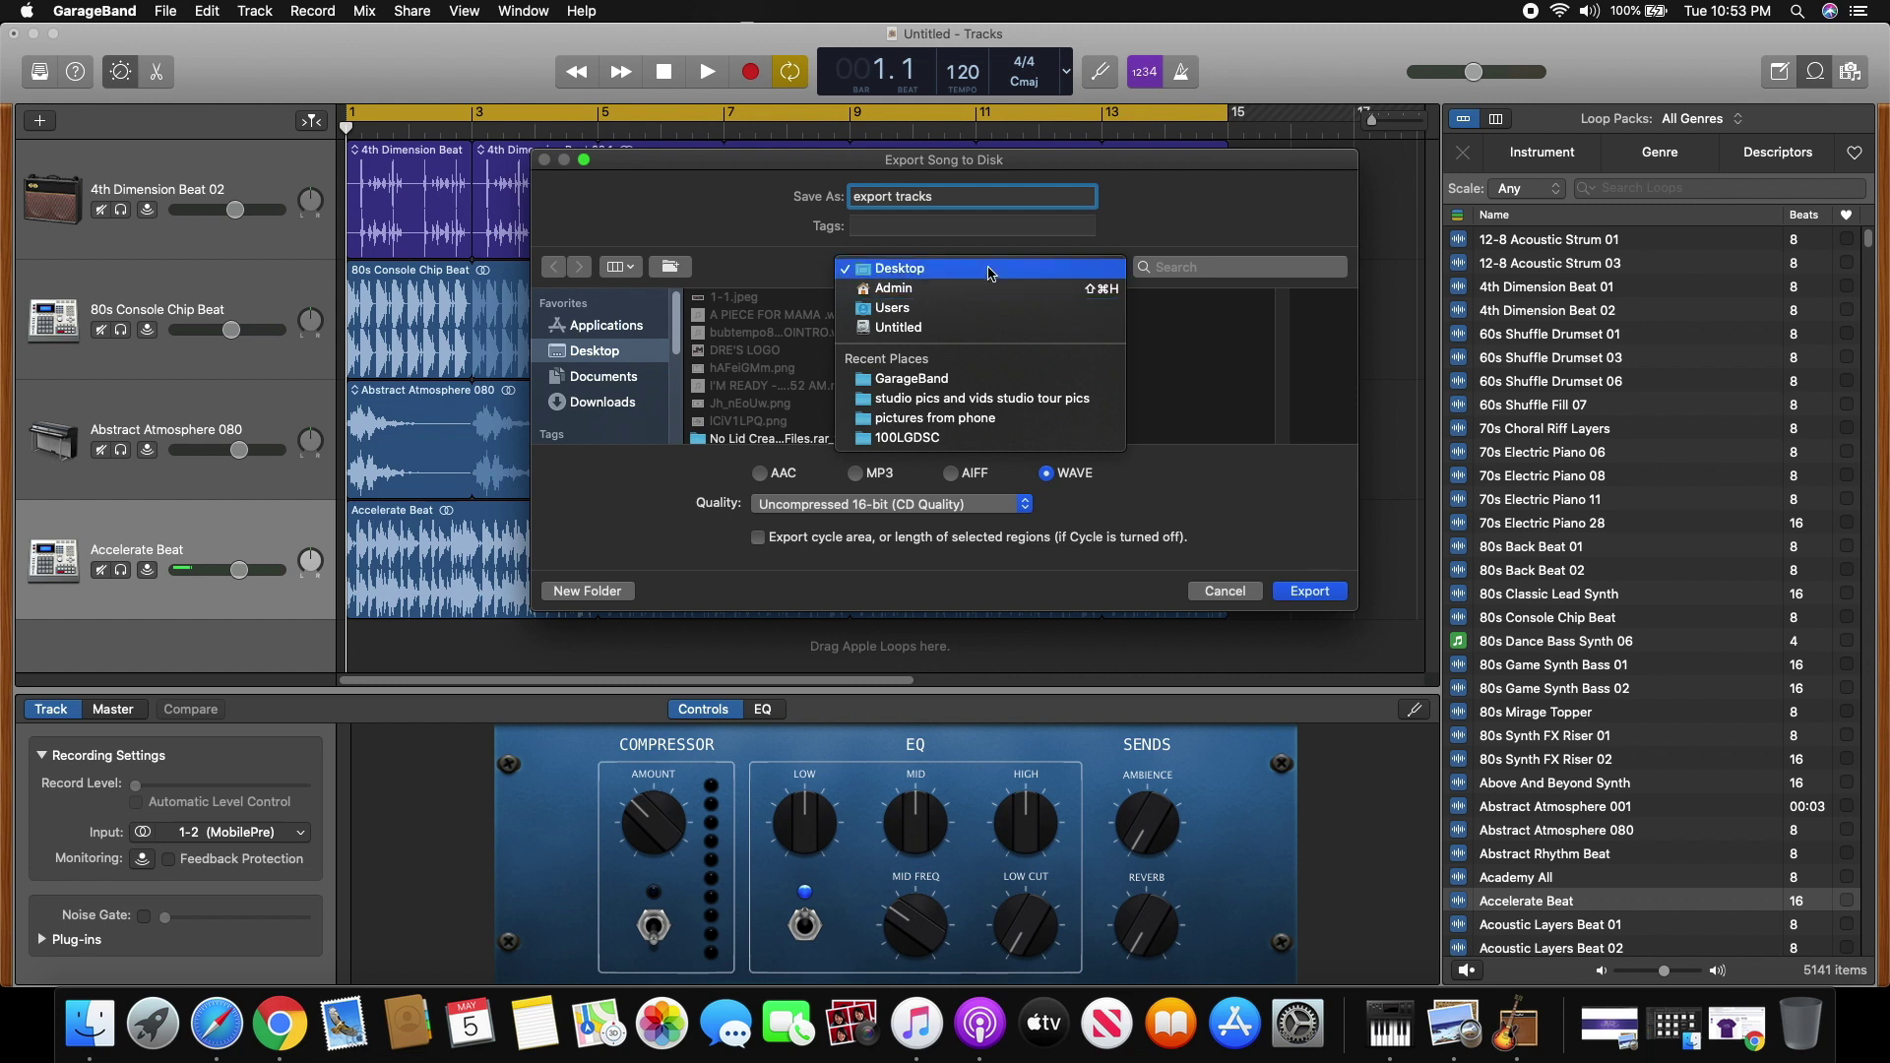
pyautogui.click(908, 269)
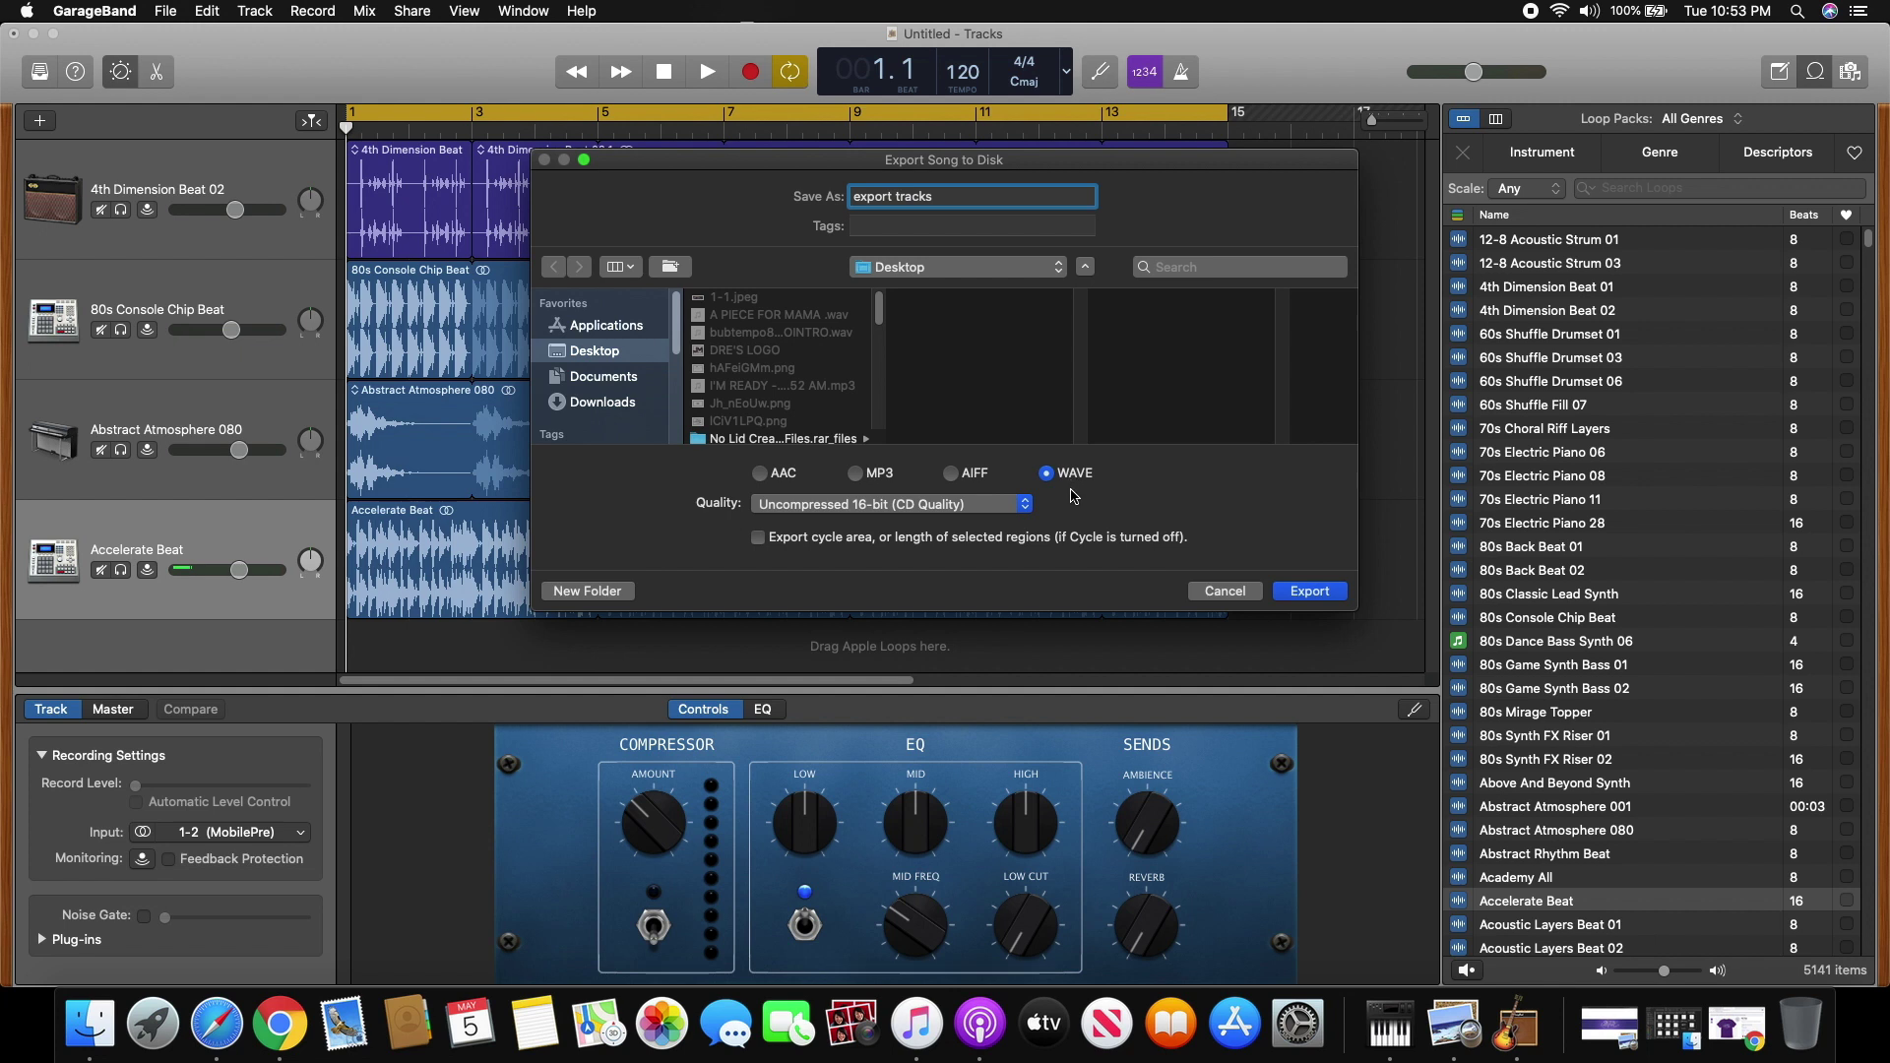
# Step: Keep WAVE at Uncompressed 16-bit (CD Quality), limit the export to the cycle area and export the song
pyautogui.click(1025, 504)
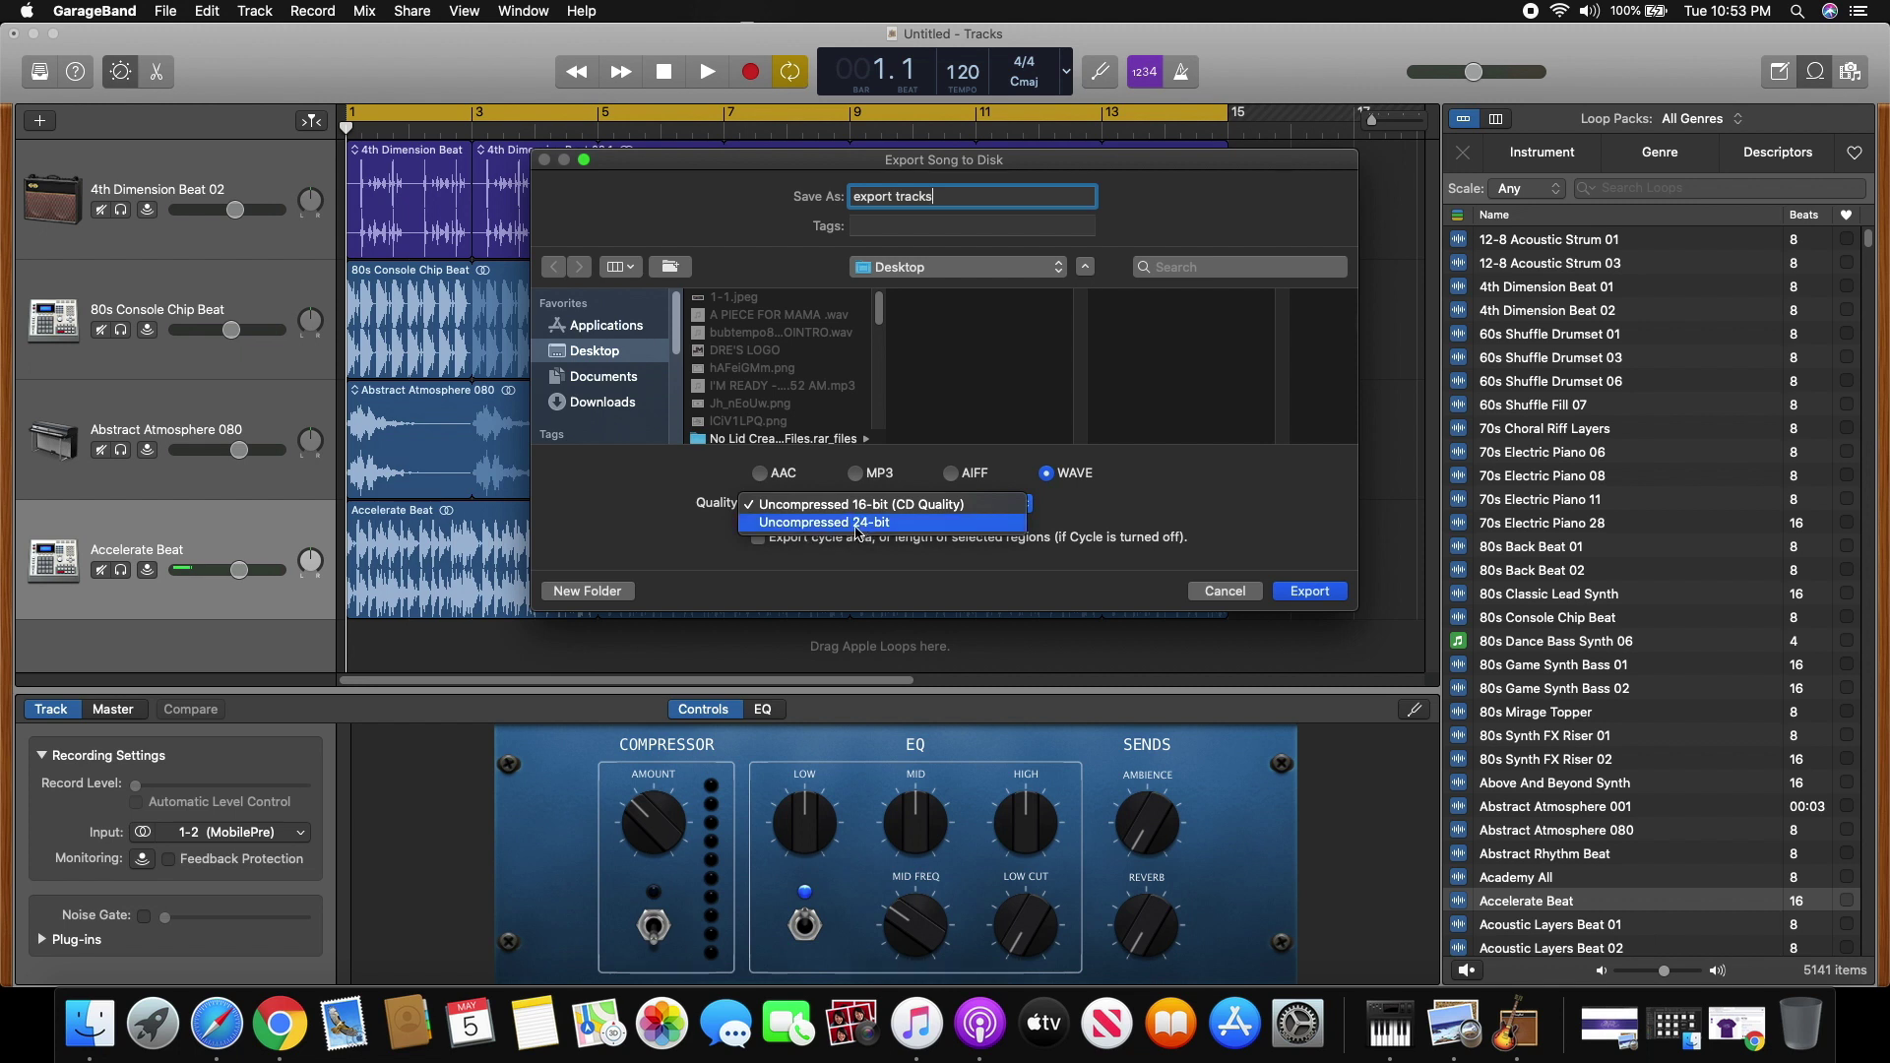
pyautogui.click(1150, 516)
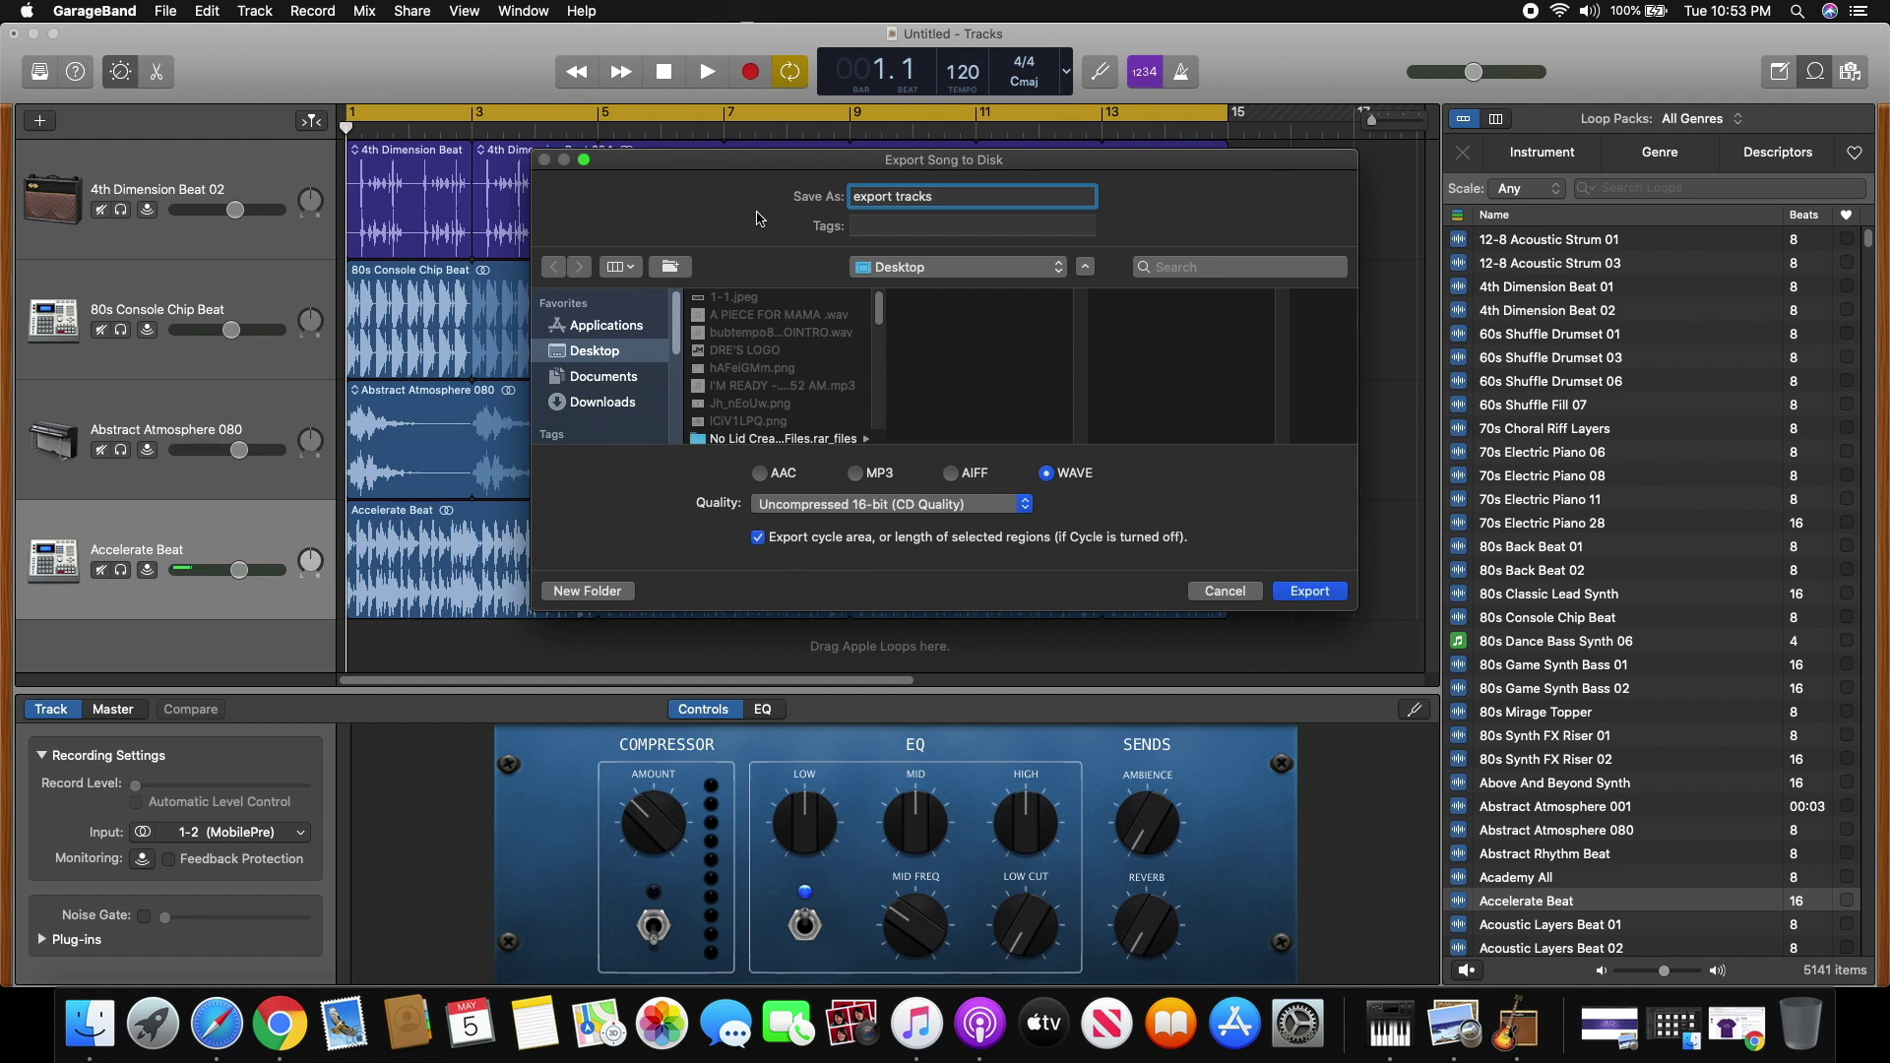
pyautogui.click(1310, 591)
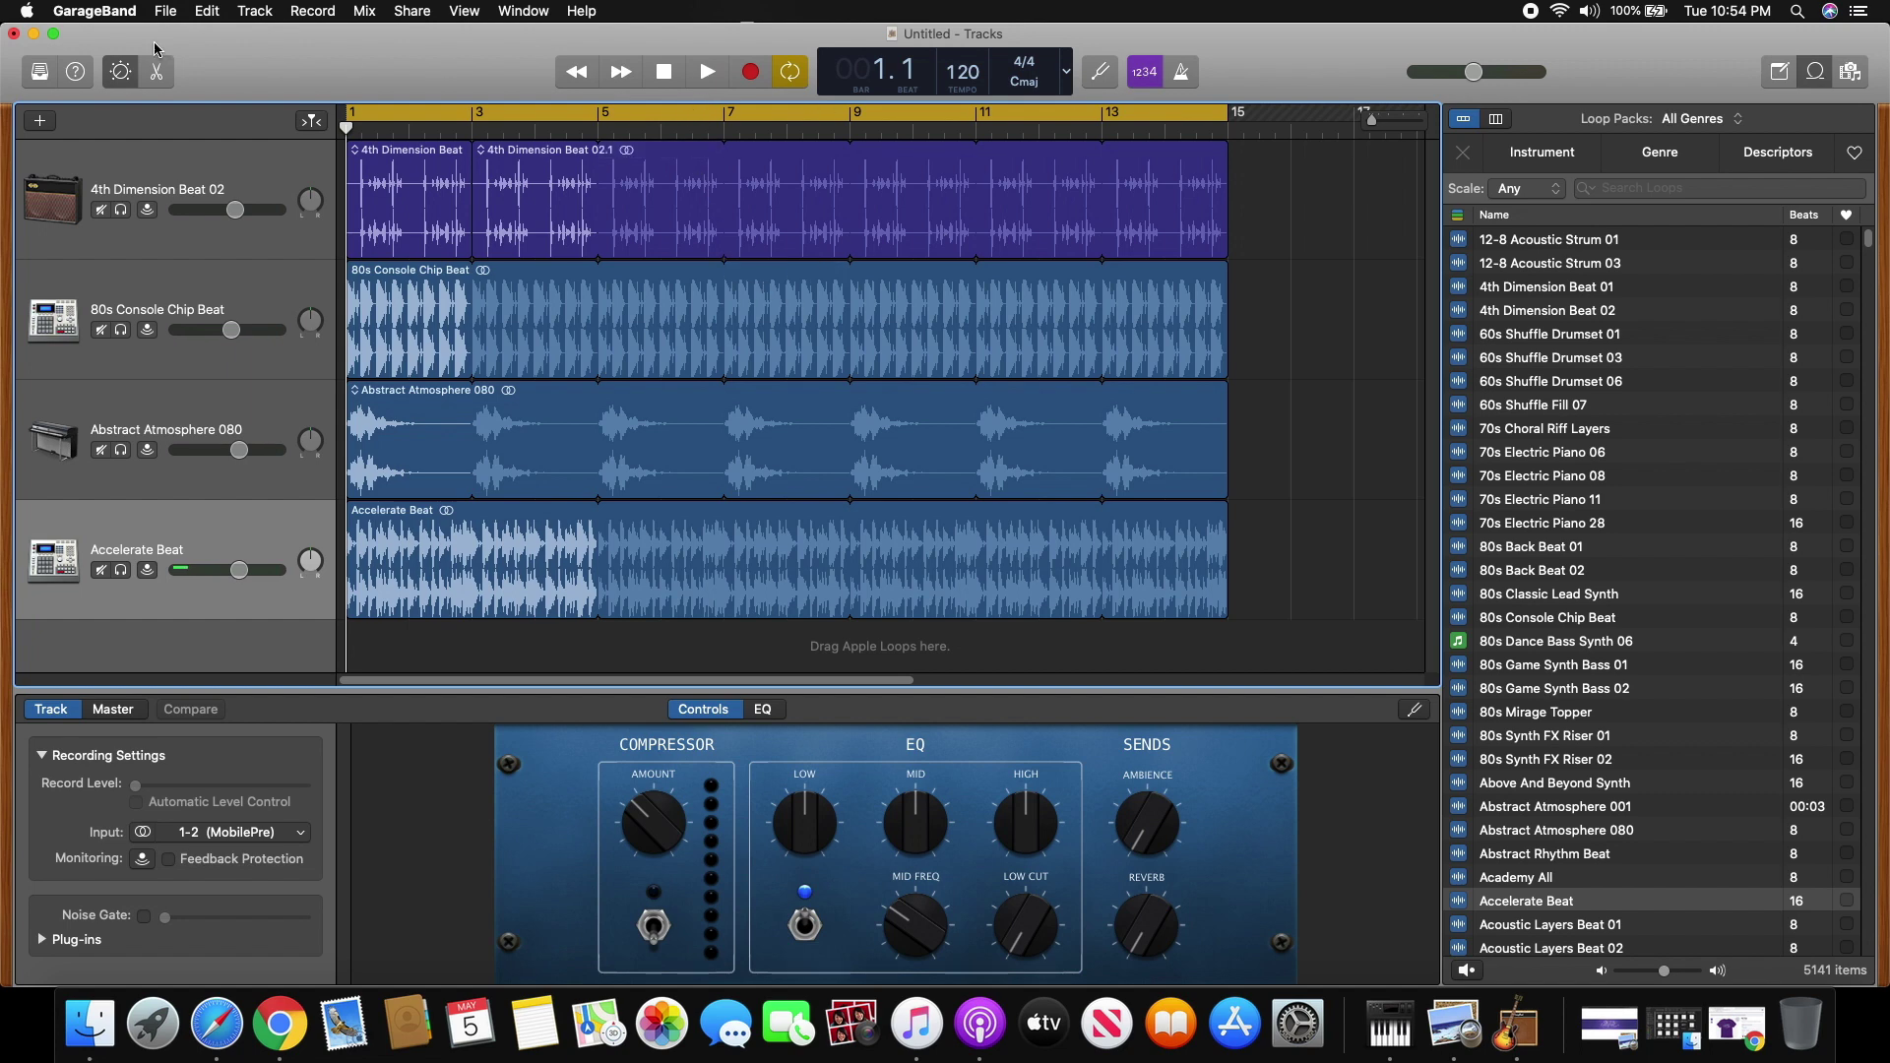
# Step: Minimize the project window and move export tracks.wav to a clear central area of the desktop
pyautogui.click(33, 36)
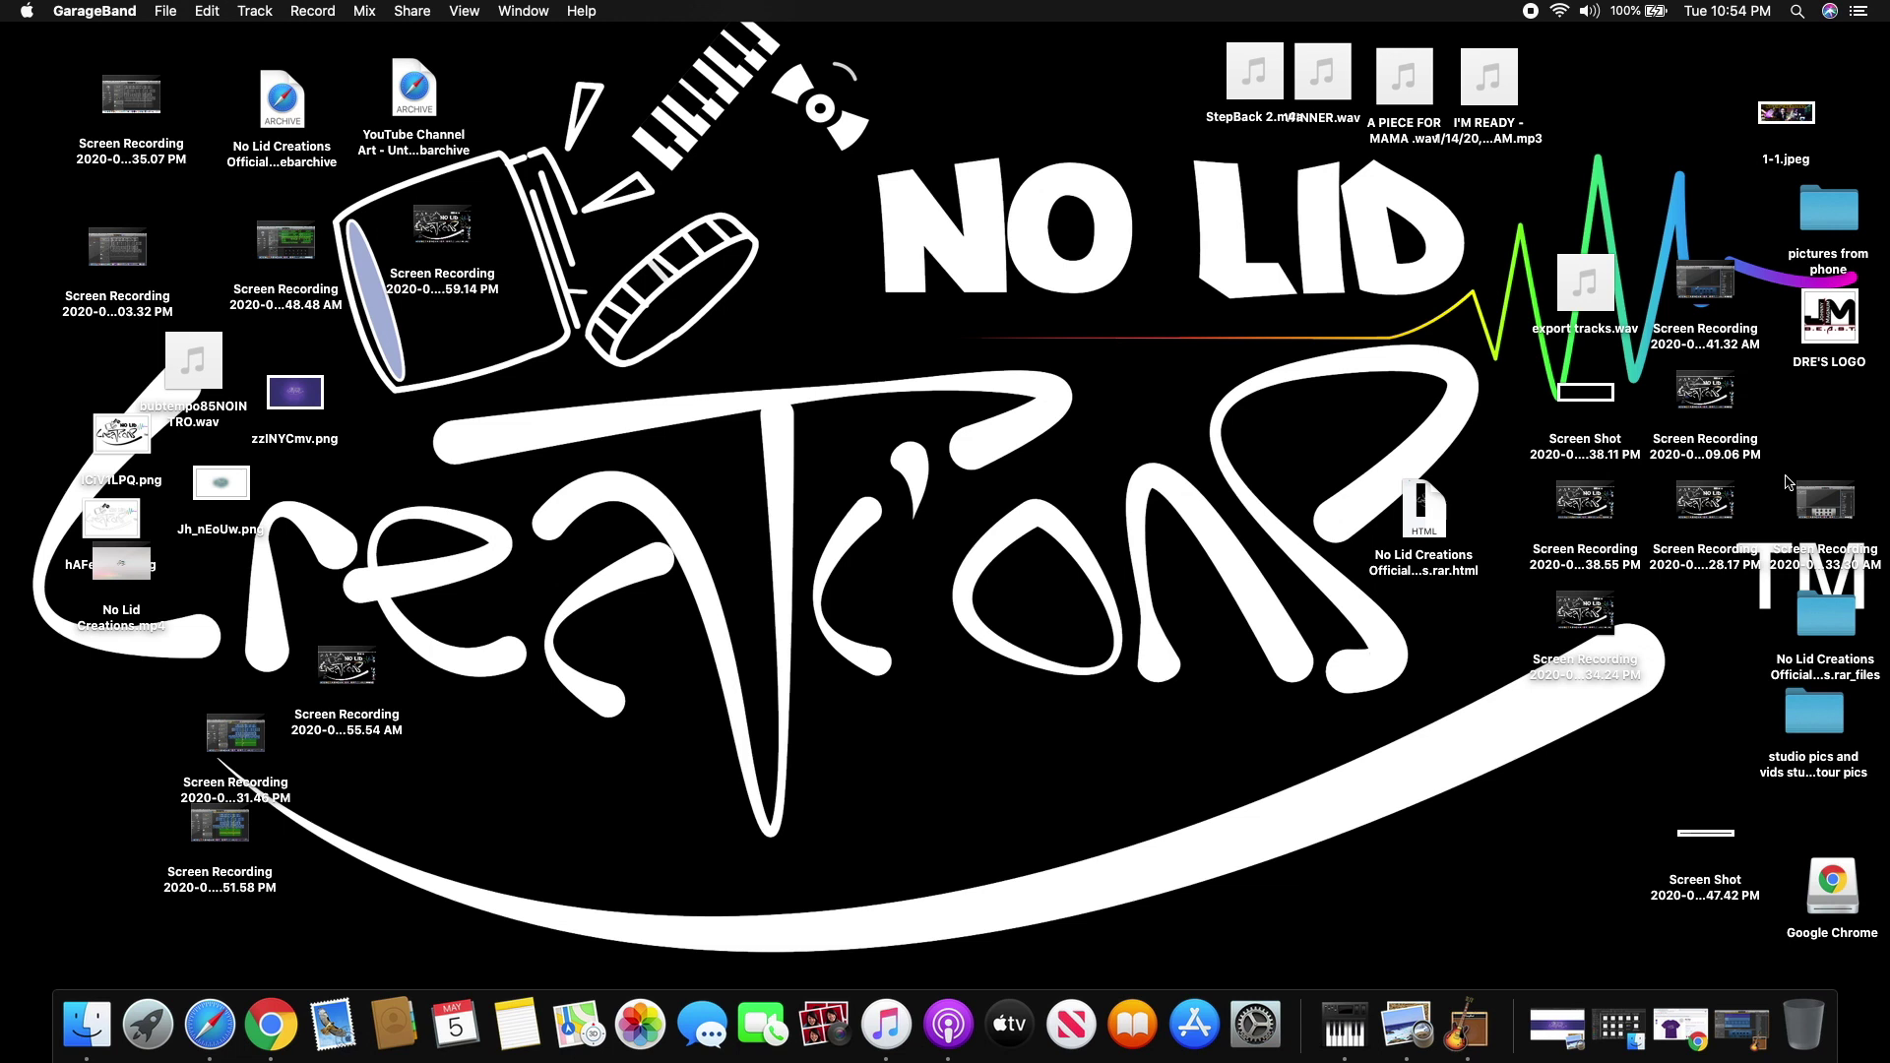
pyautogui.moveTo(1563, 271); pyautogui.dragTo(1173, 502)
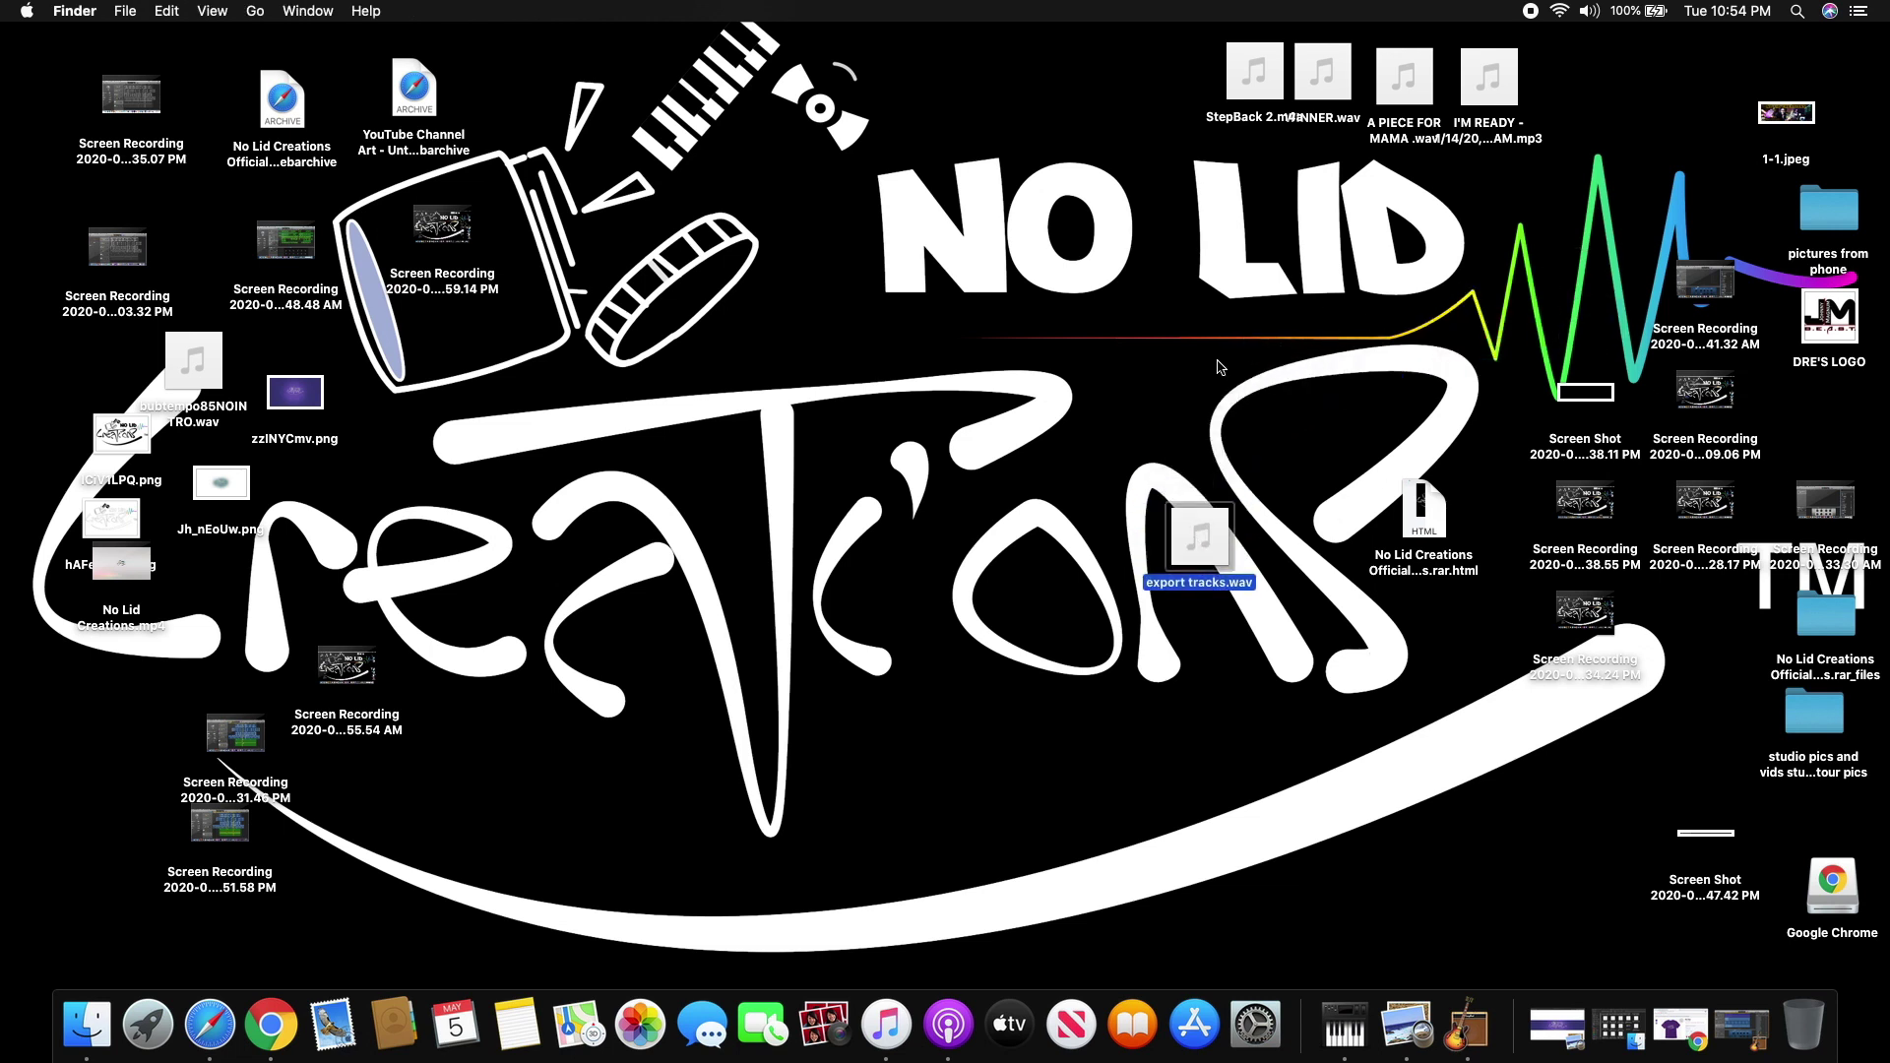
pyautogui.click(1198, 537)
pyautogui.click(1253, 538)
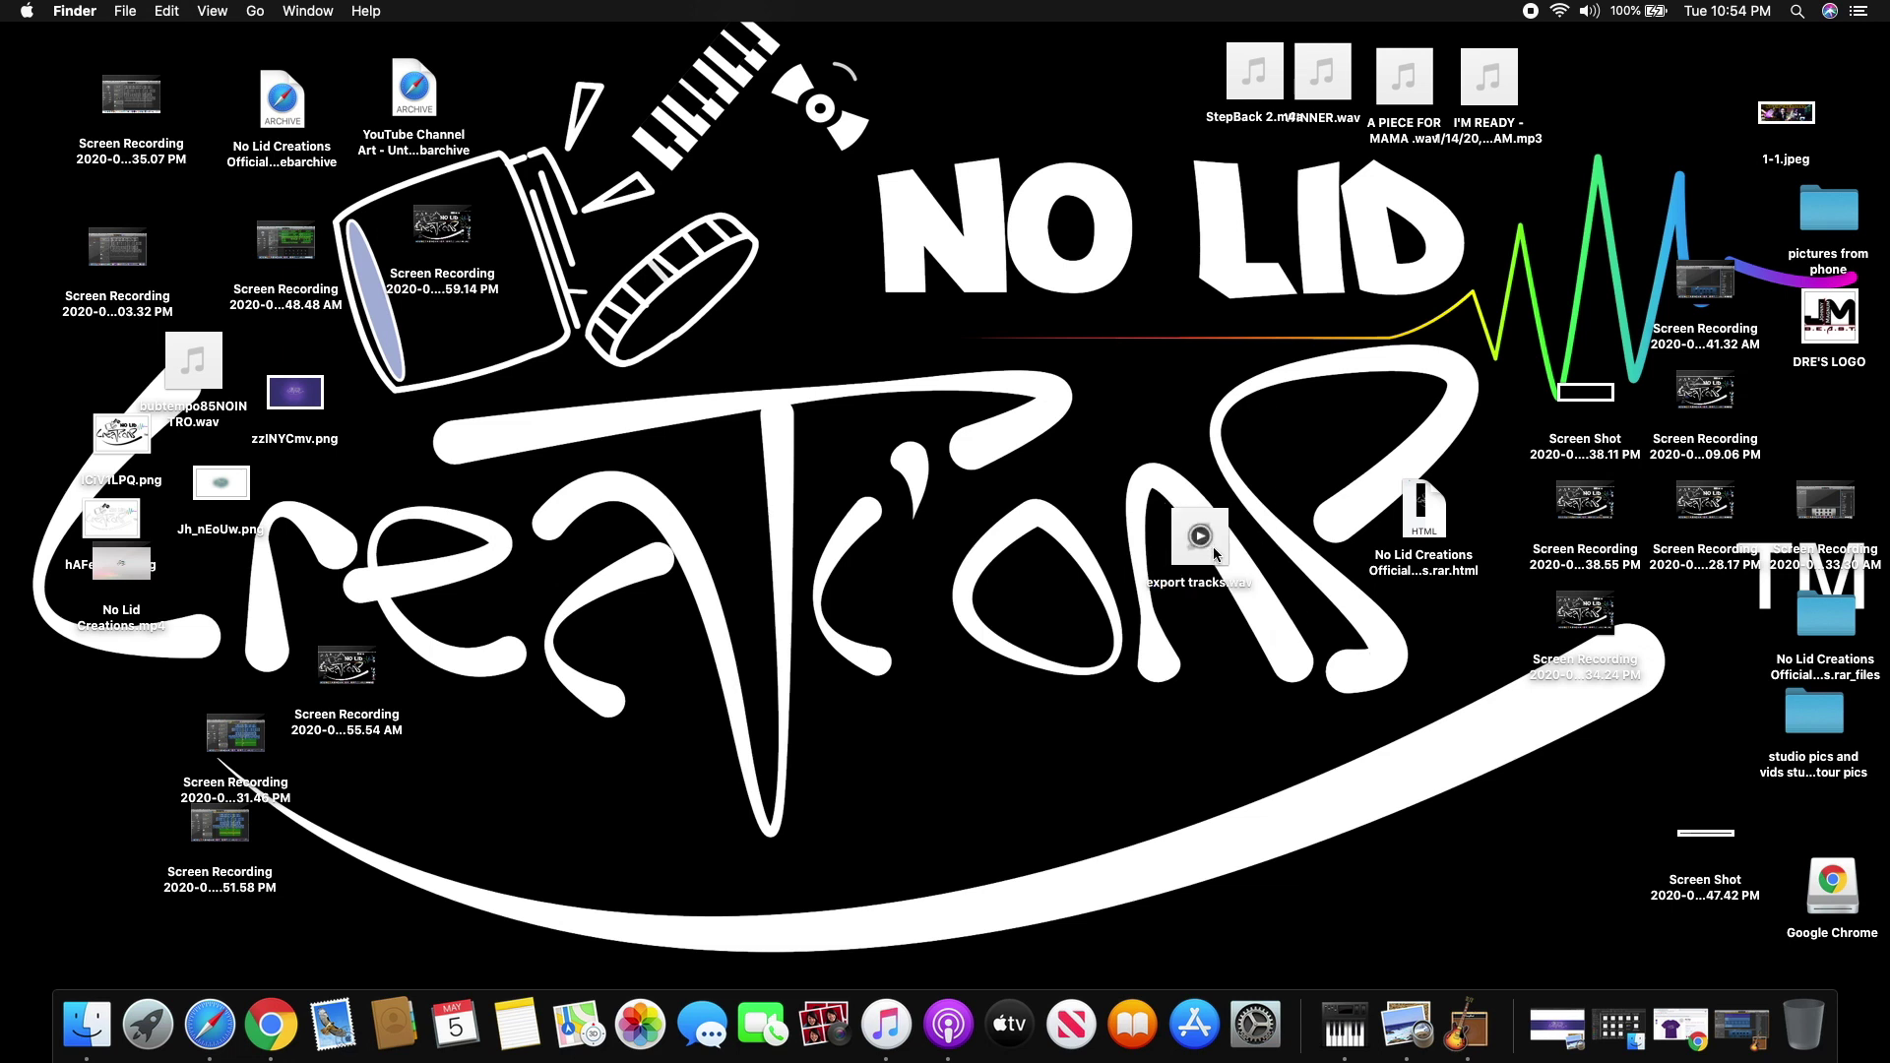
# Step: Review the opening and sharing options available for export tracks.wav on the desktop
pyautogui.rightClick(1213, 546)
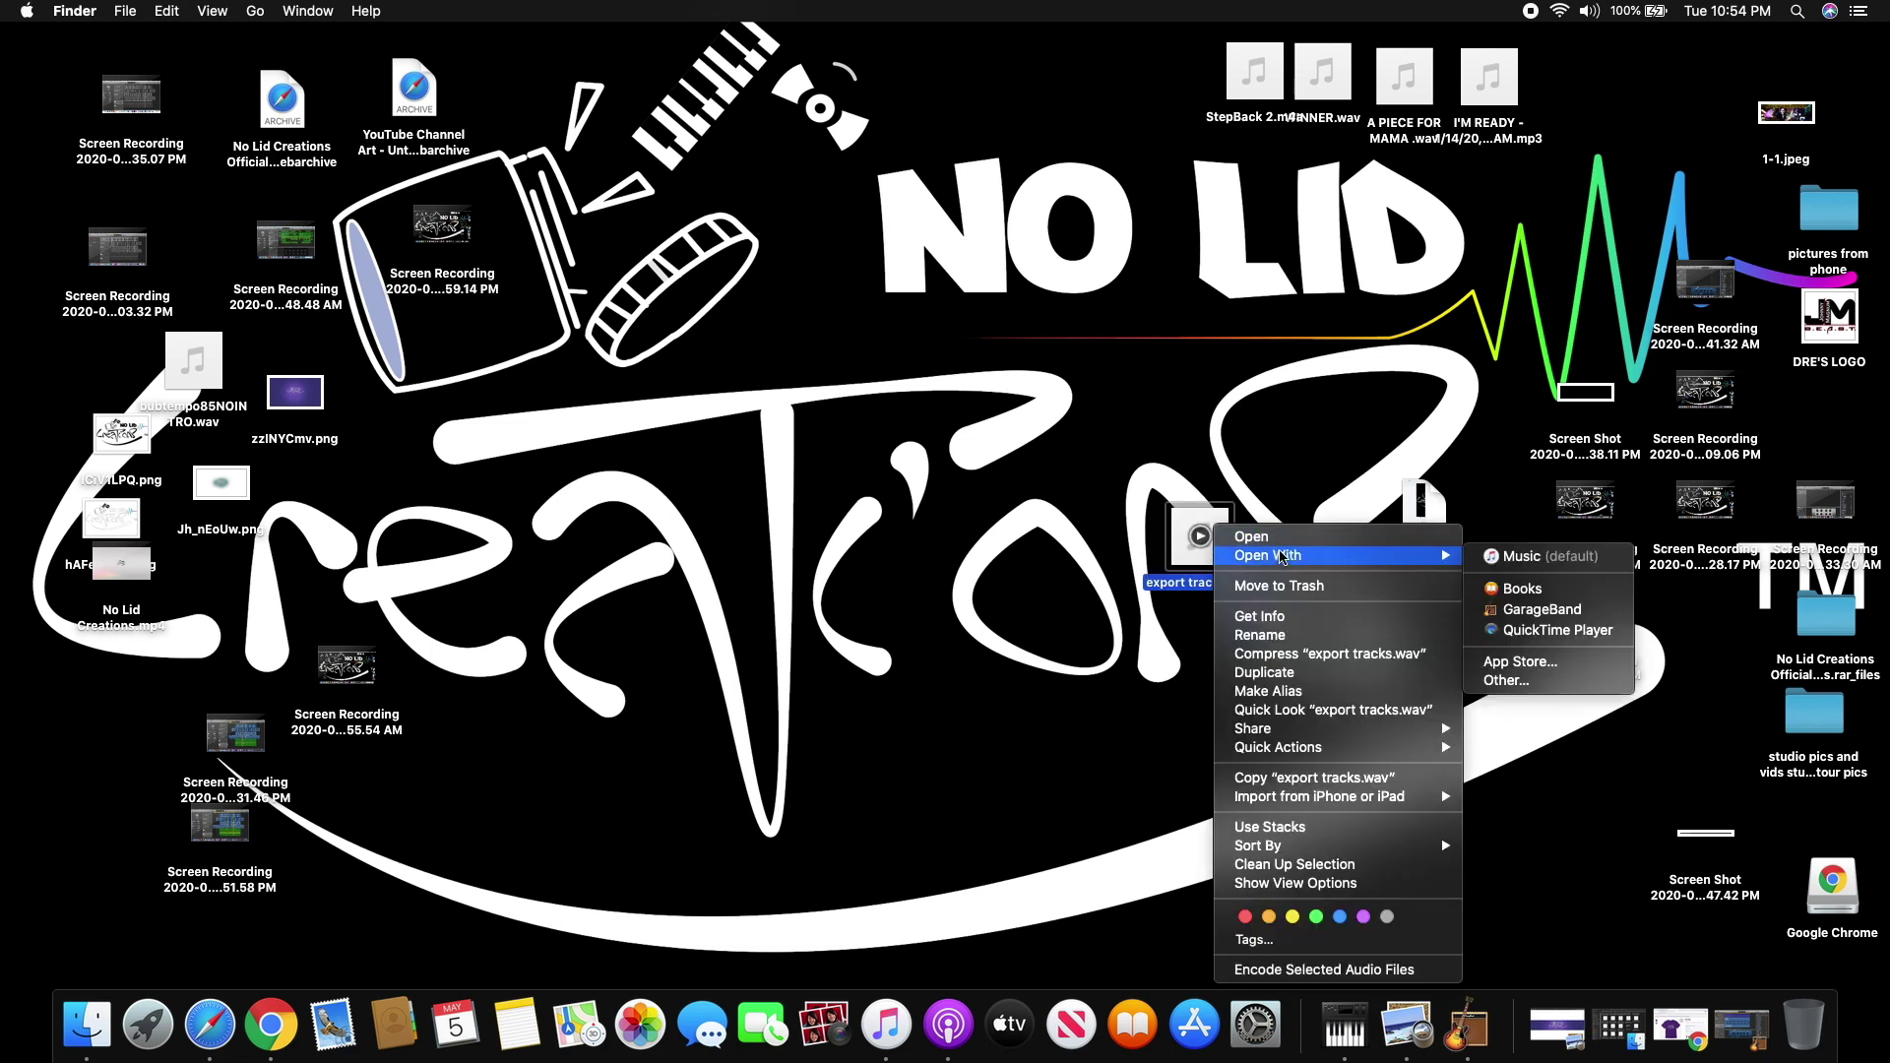
pyautogui.moveTo(1297, 735)
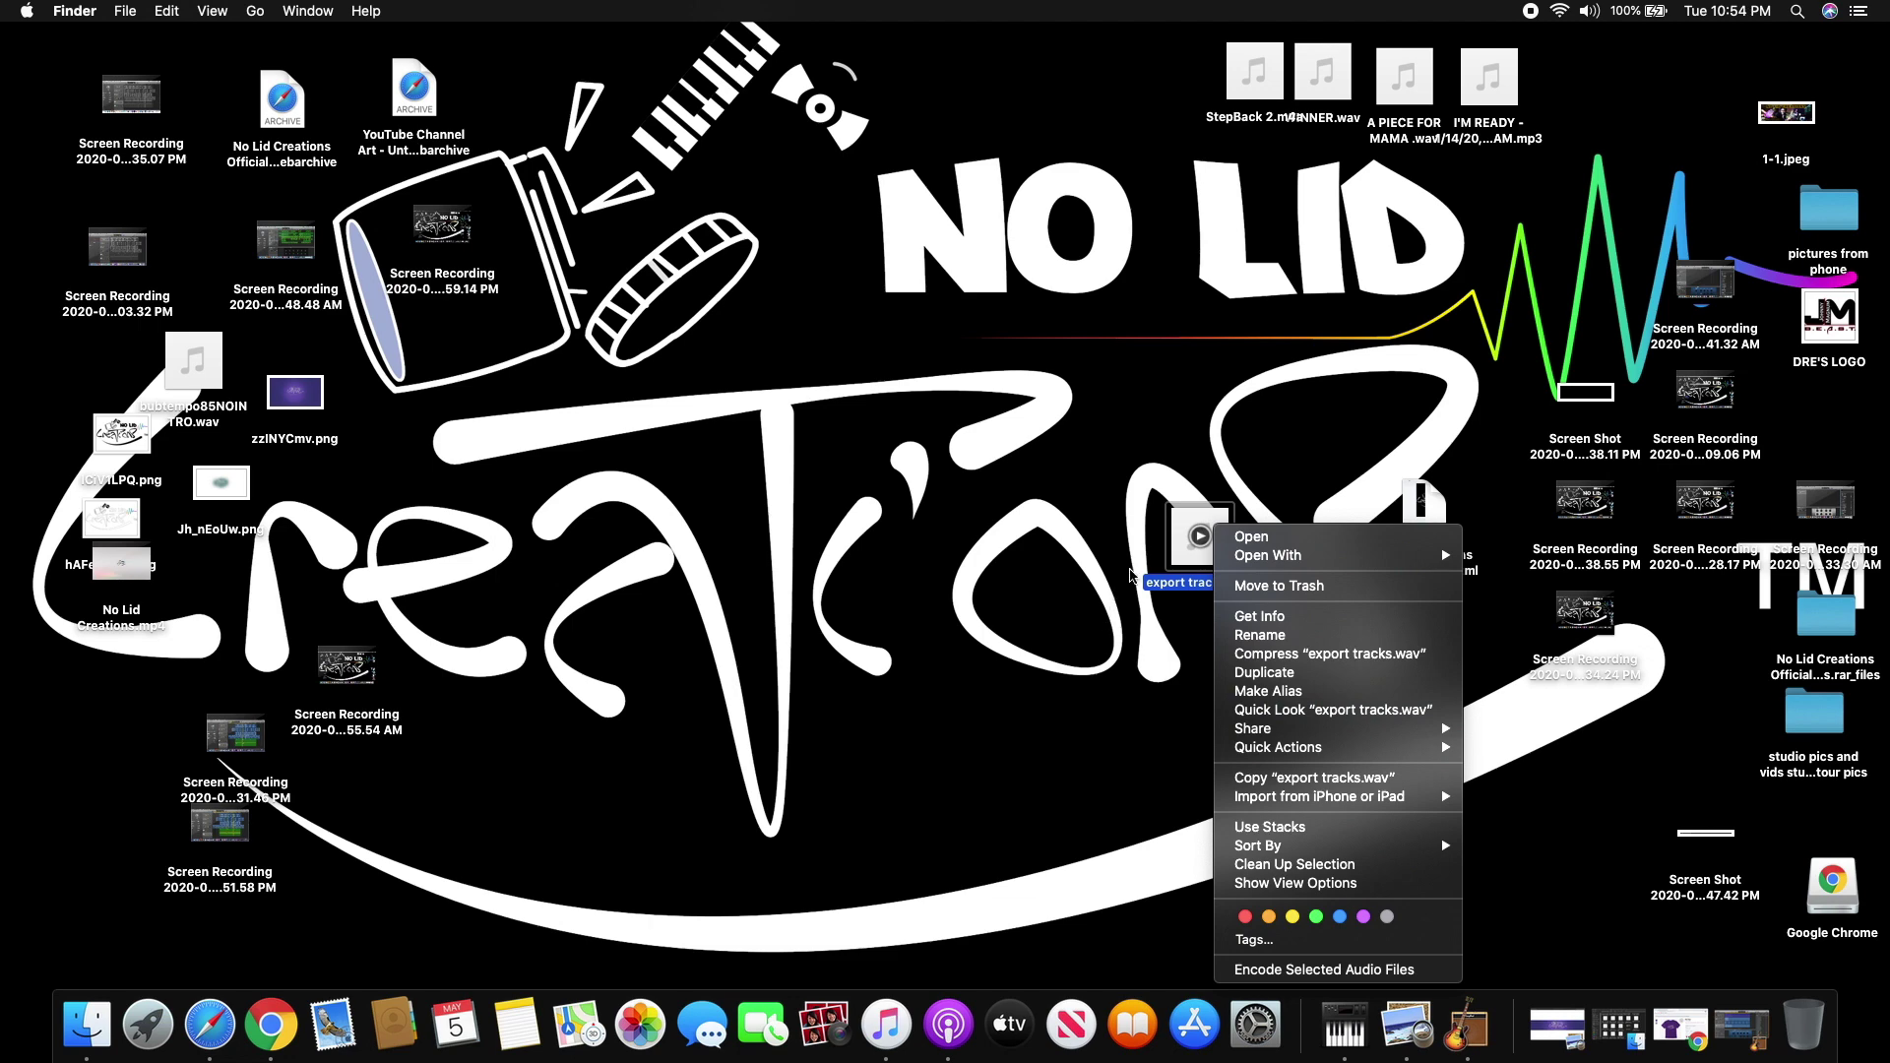
pyautogui.moveTo(1441, 745)
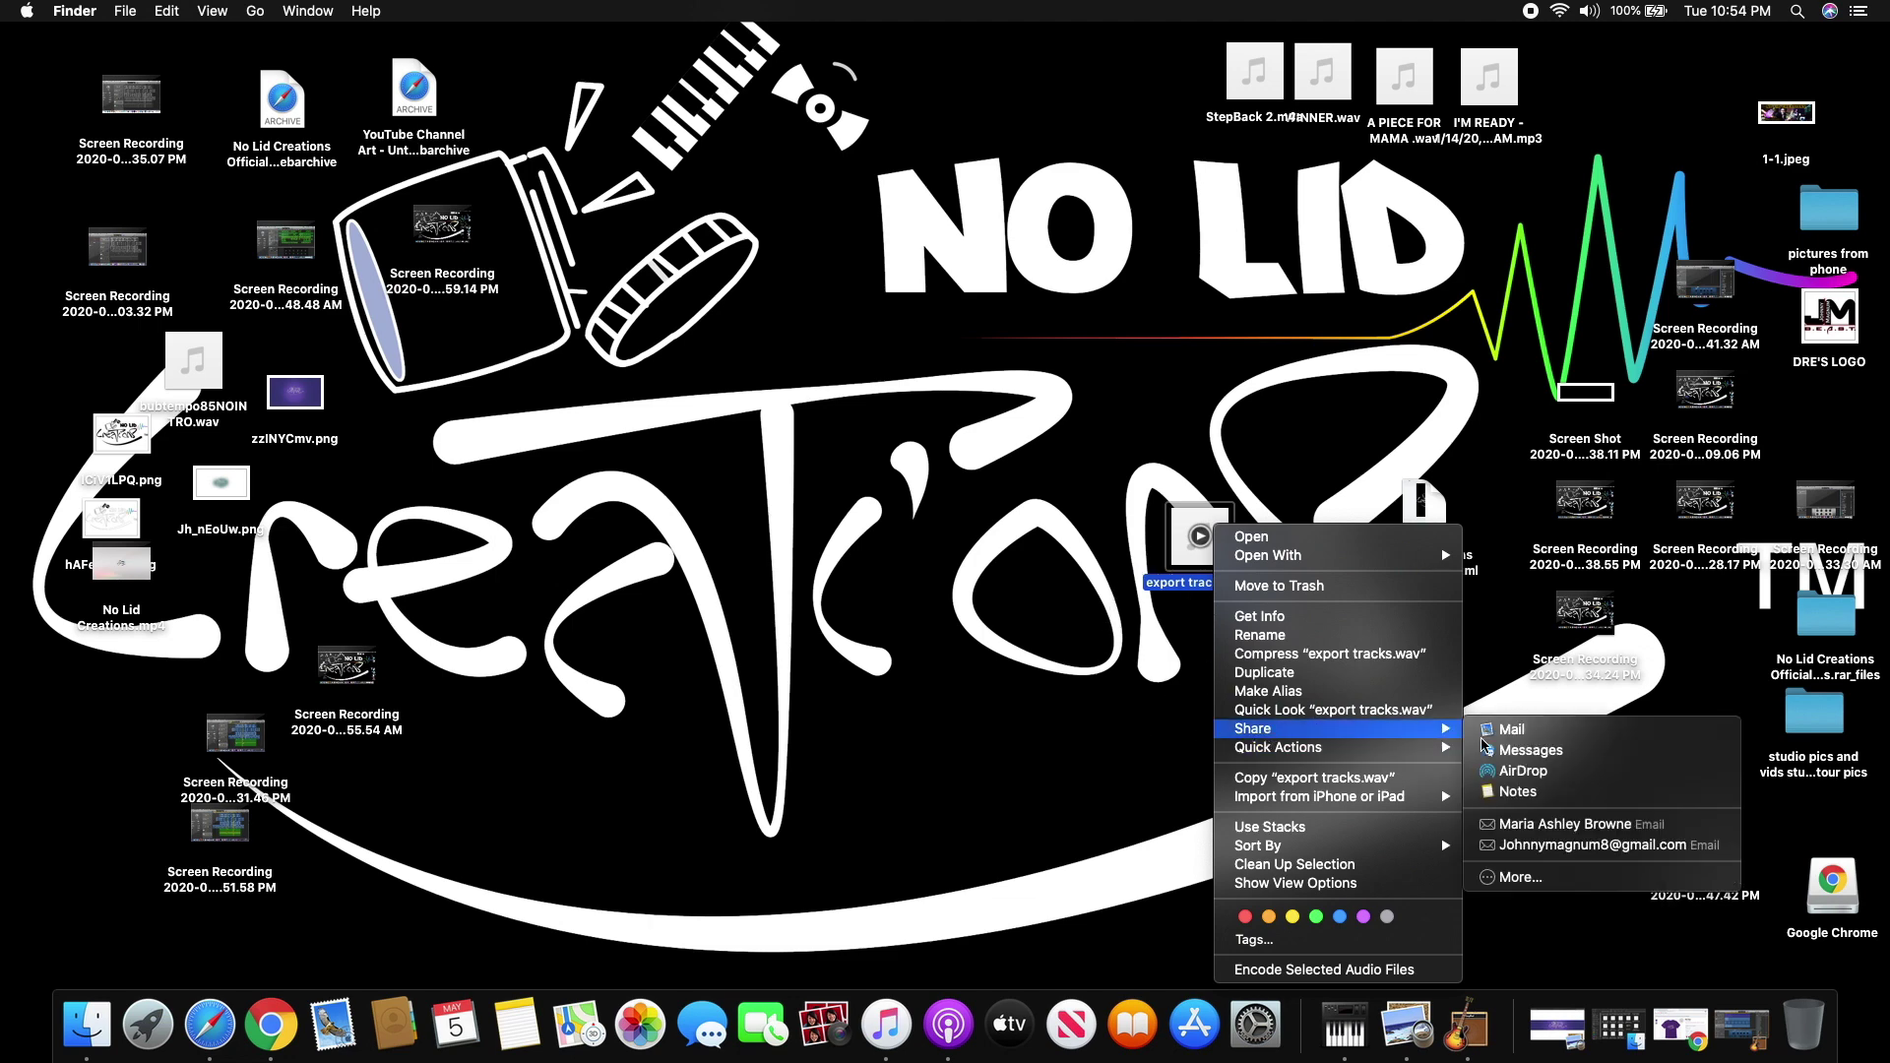
pyautogui.click(1129, 693)
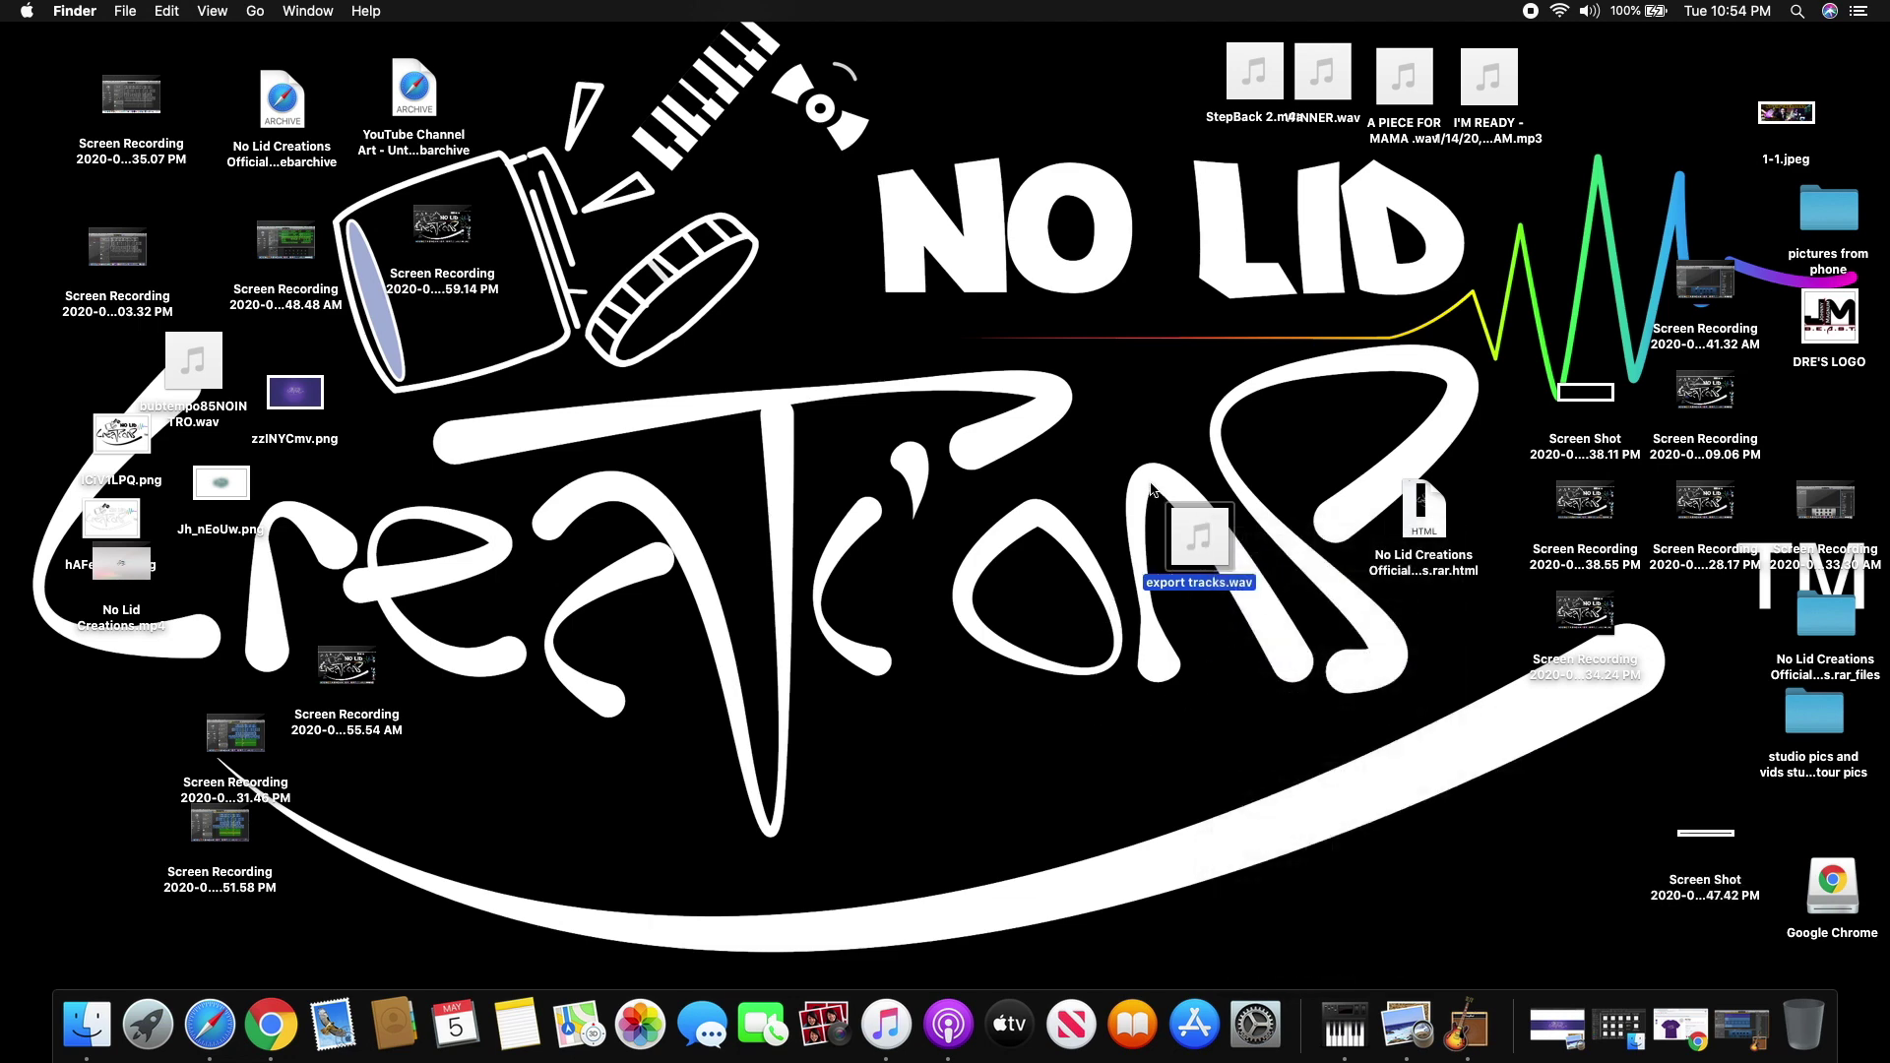
# Step: Return to the GarageBand project and mute the 4th Dimension Beat 02, 80s Console Chip Beat and Accelerate Beat tracks
pyautogui.click(1465, 1026)
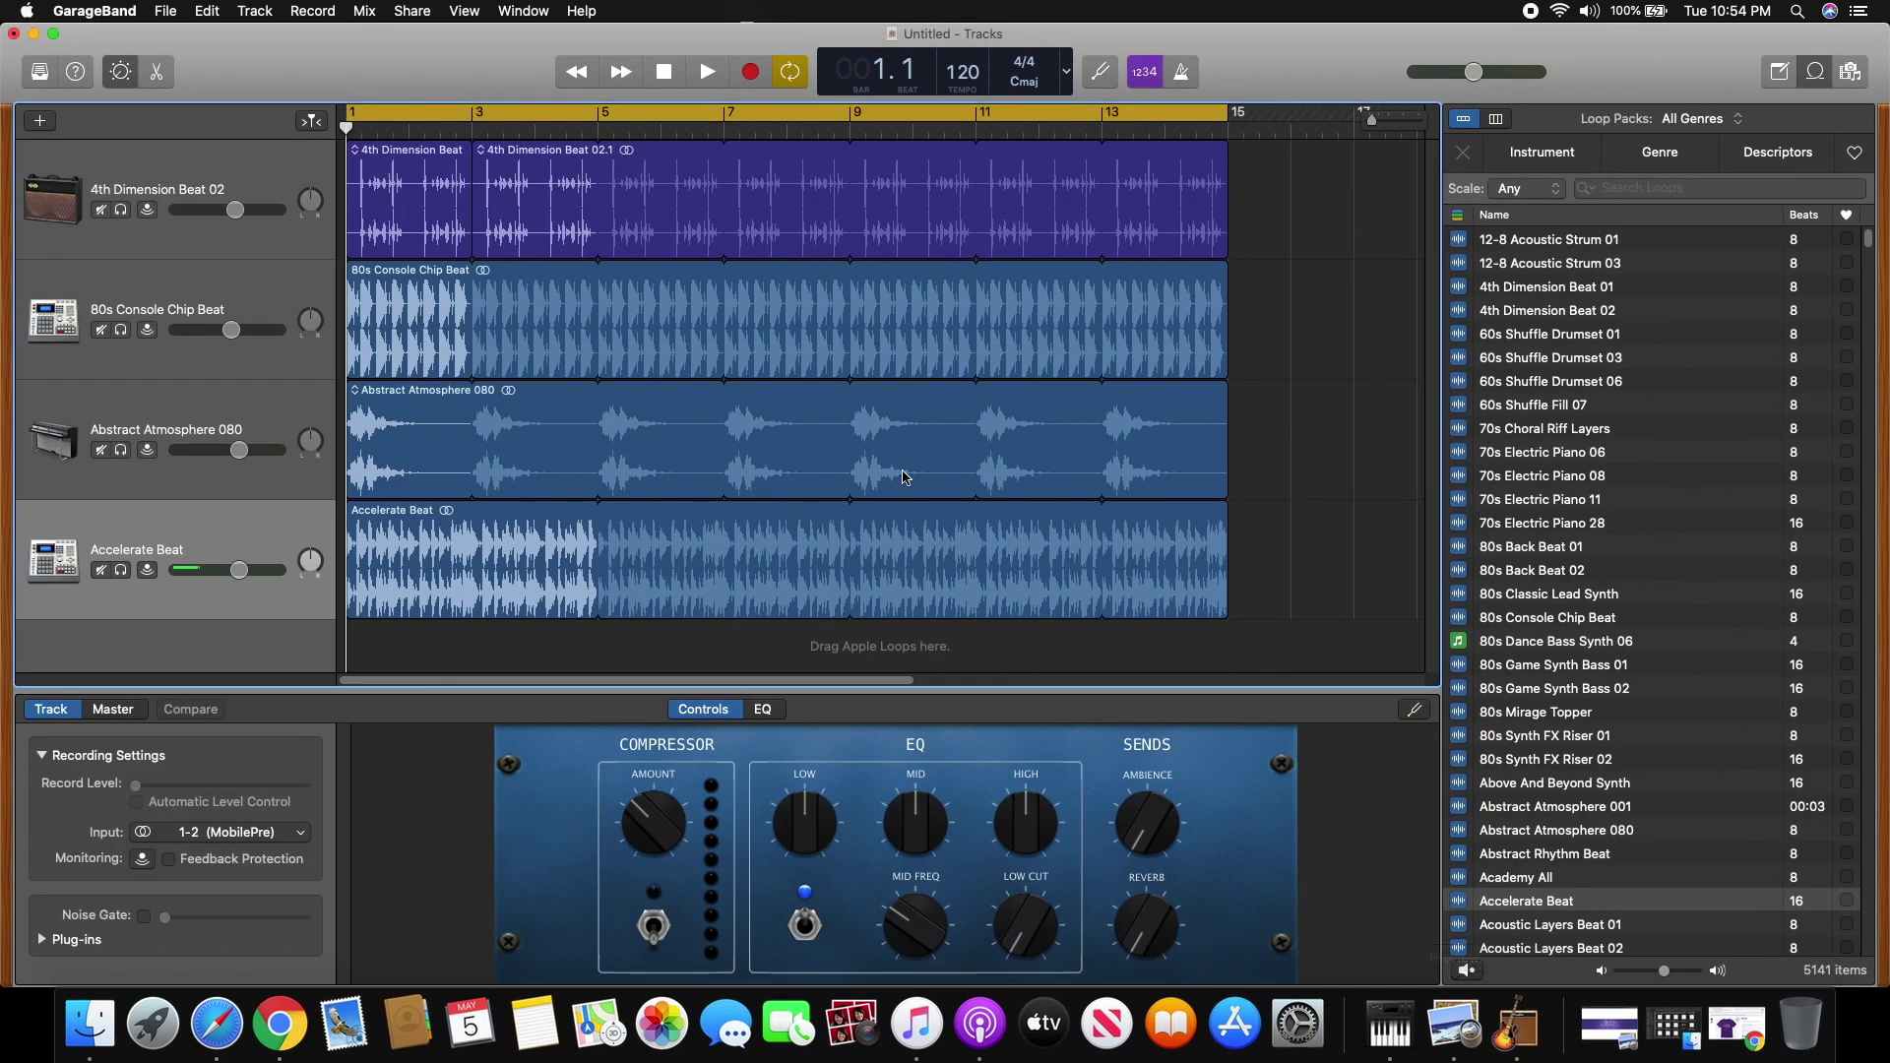
pyautogui.click(668, 75)
pyautogui.click(662, 72)
pyautogui.click(197, 175)
pyautogui.click(101, 210)
pyautogui.click(101, 330)
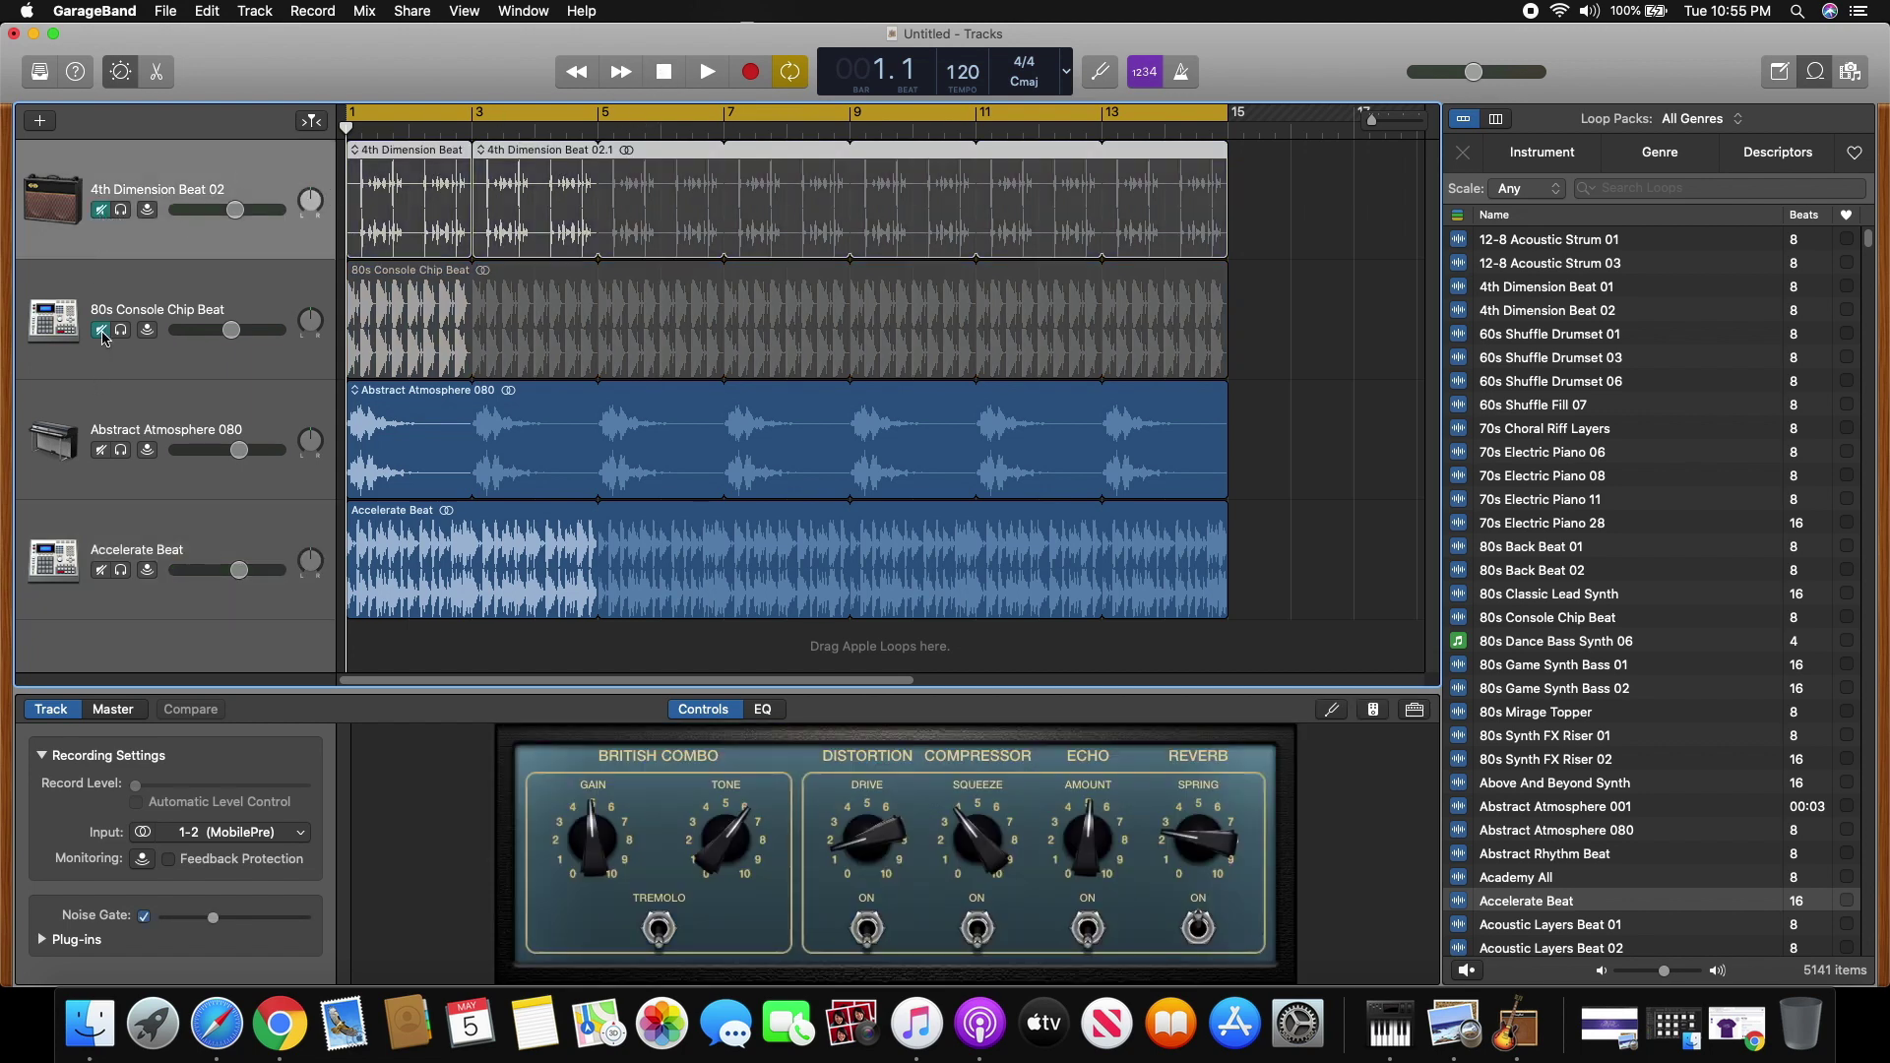
pyautogui.click(101, 571)
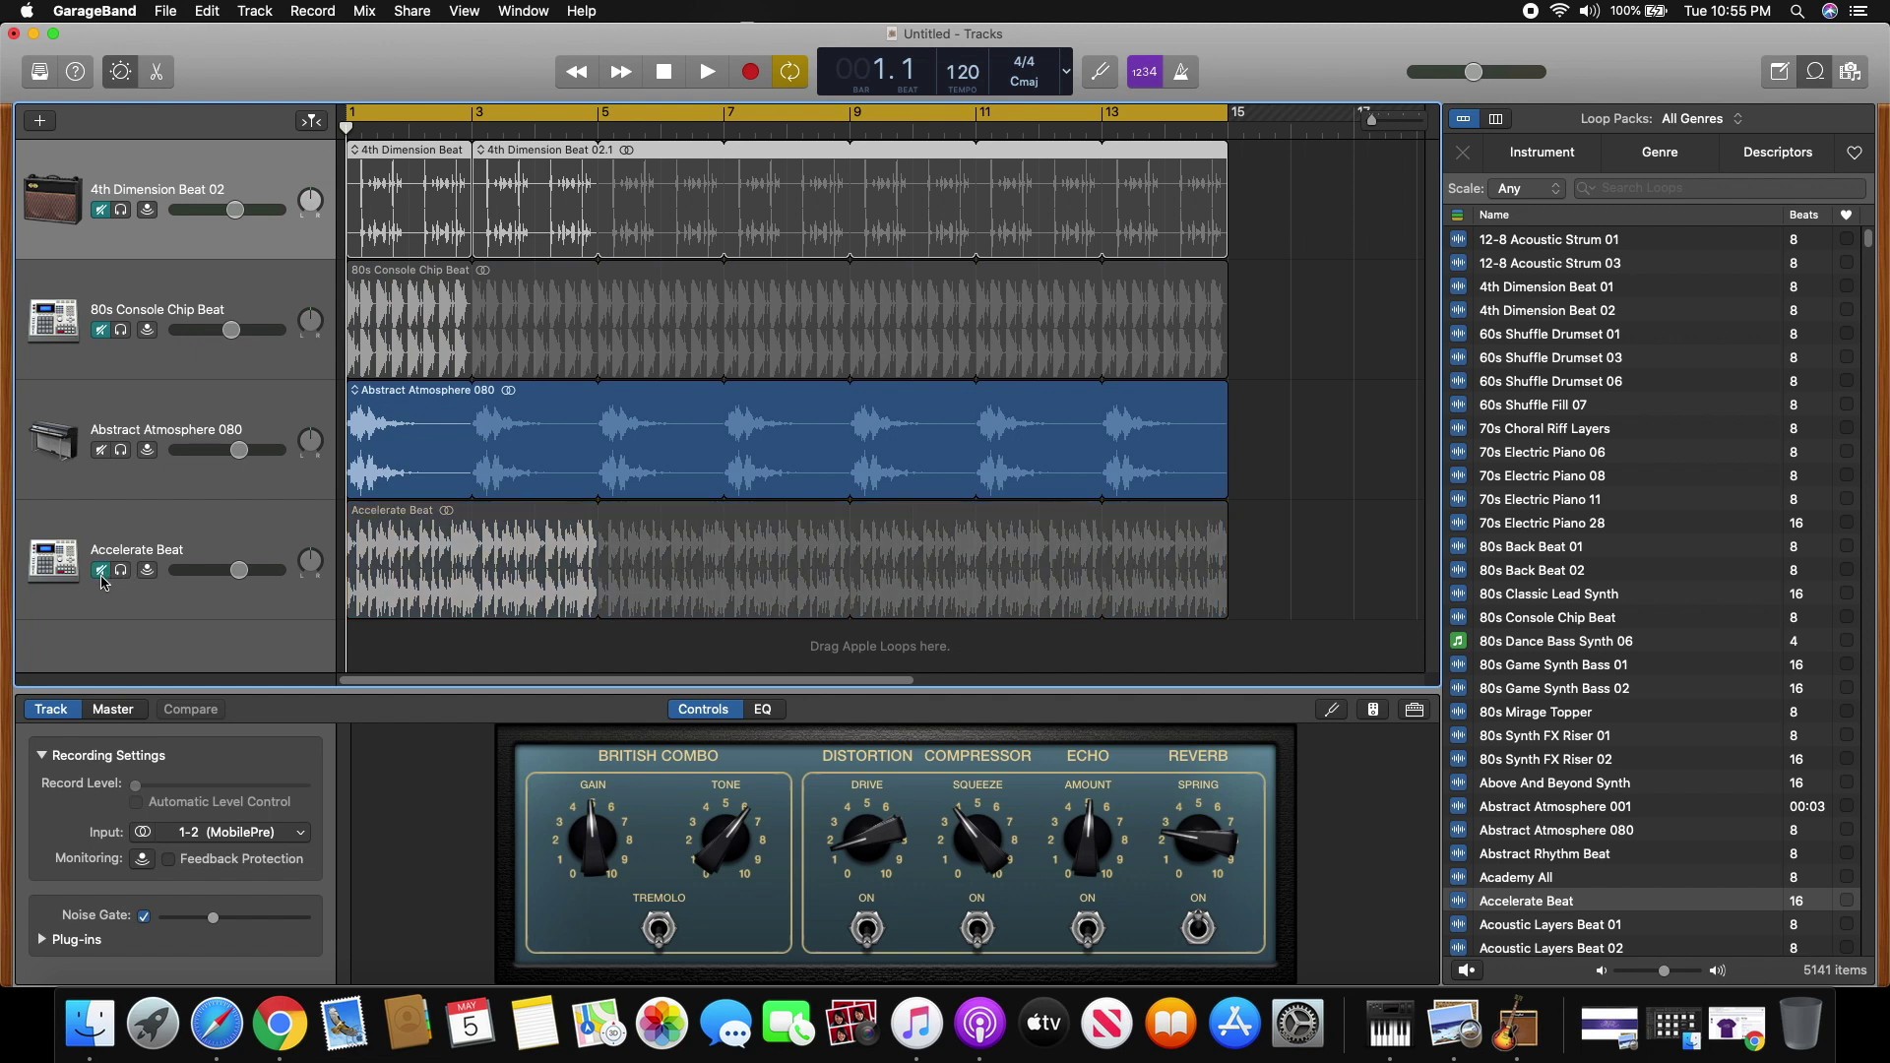
# Step: Select the Abstract Atmosphere 080 track, play it on its own from bar 1 and stop playback in bar 5
pyautogui.click(175, 391)
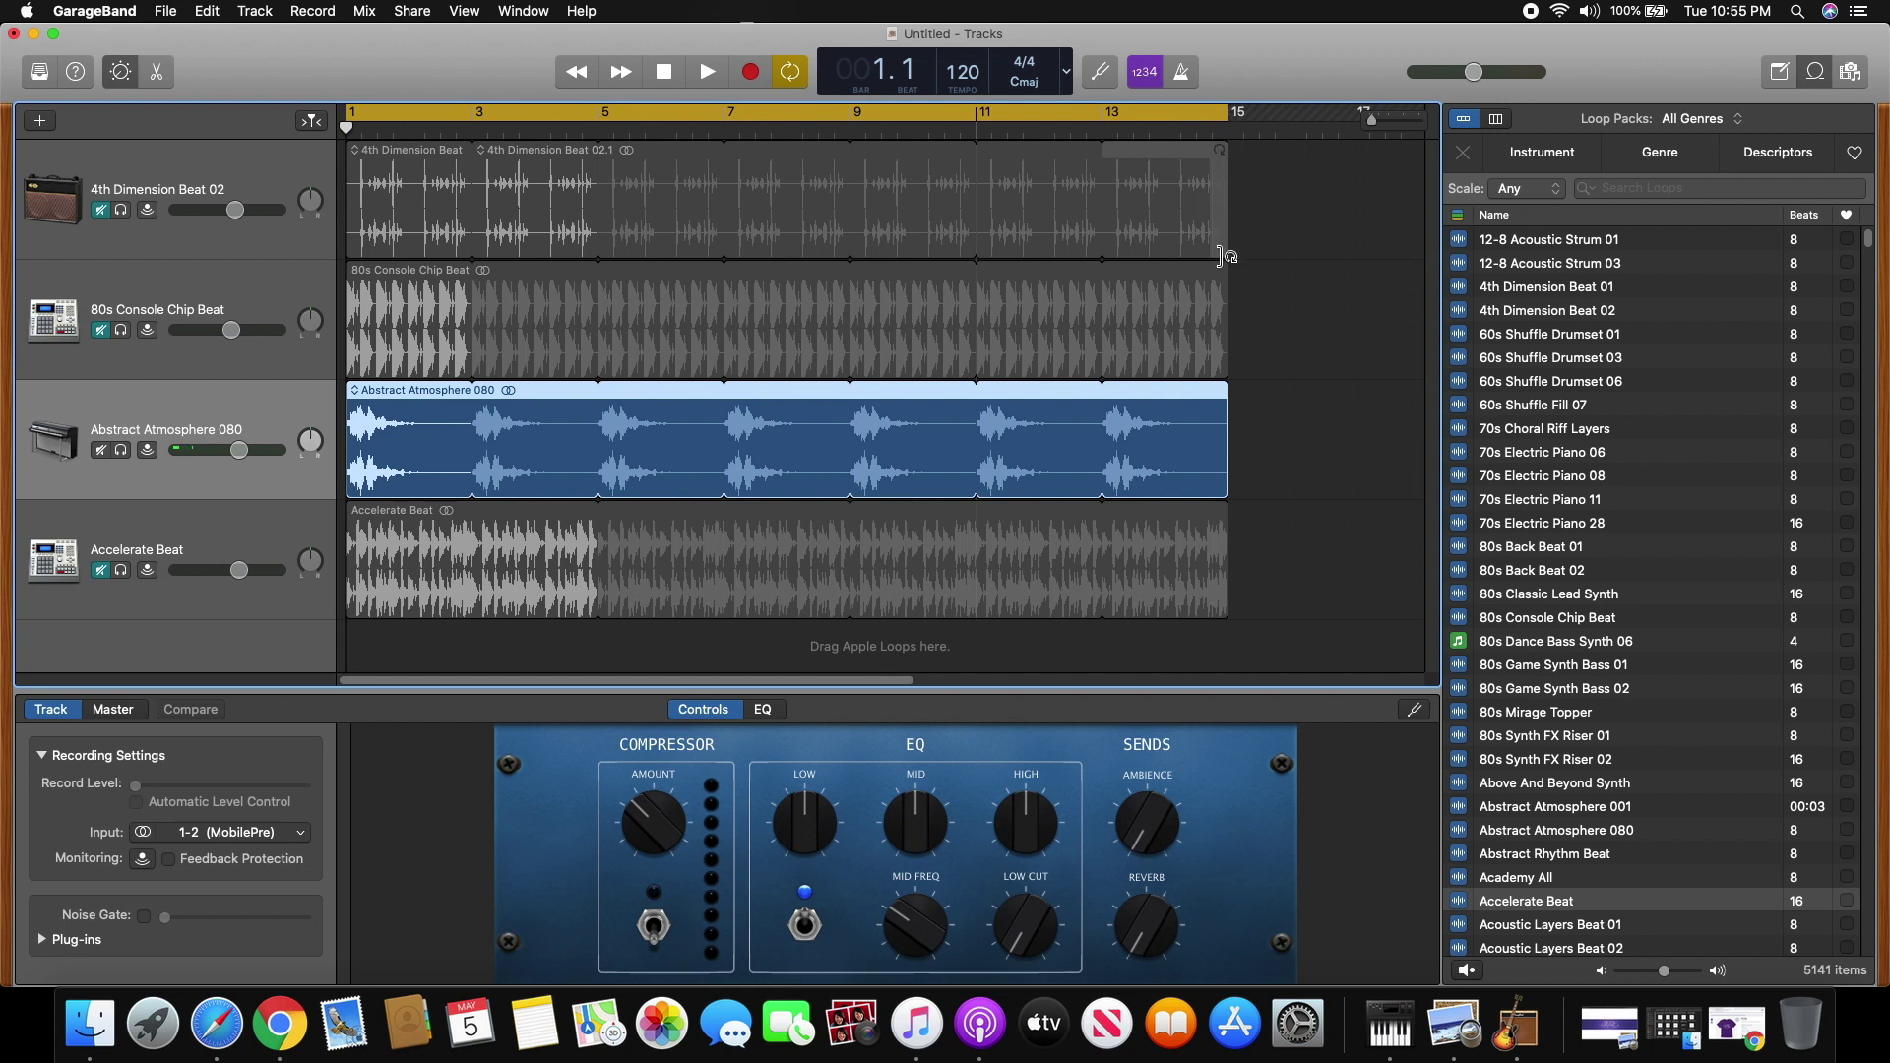
pyautogui.click(708, 73)
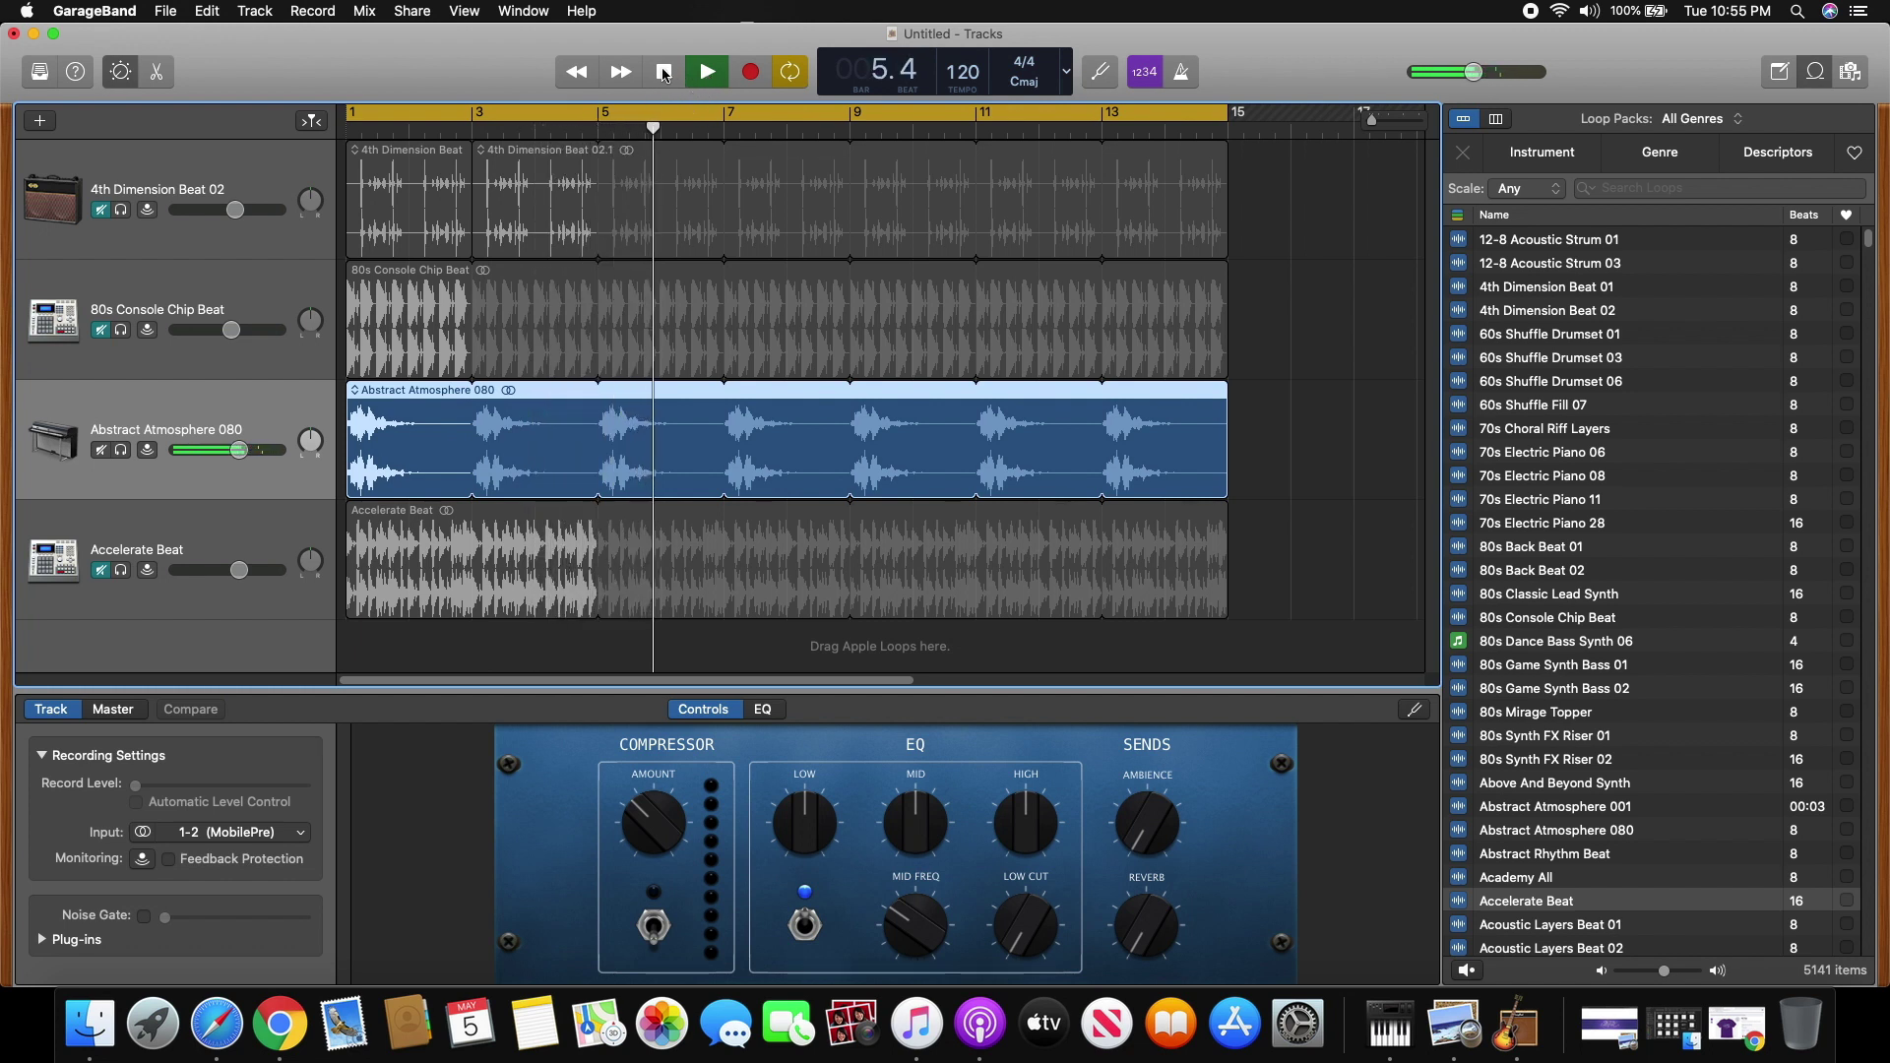
pyautogui.click(664, 72)
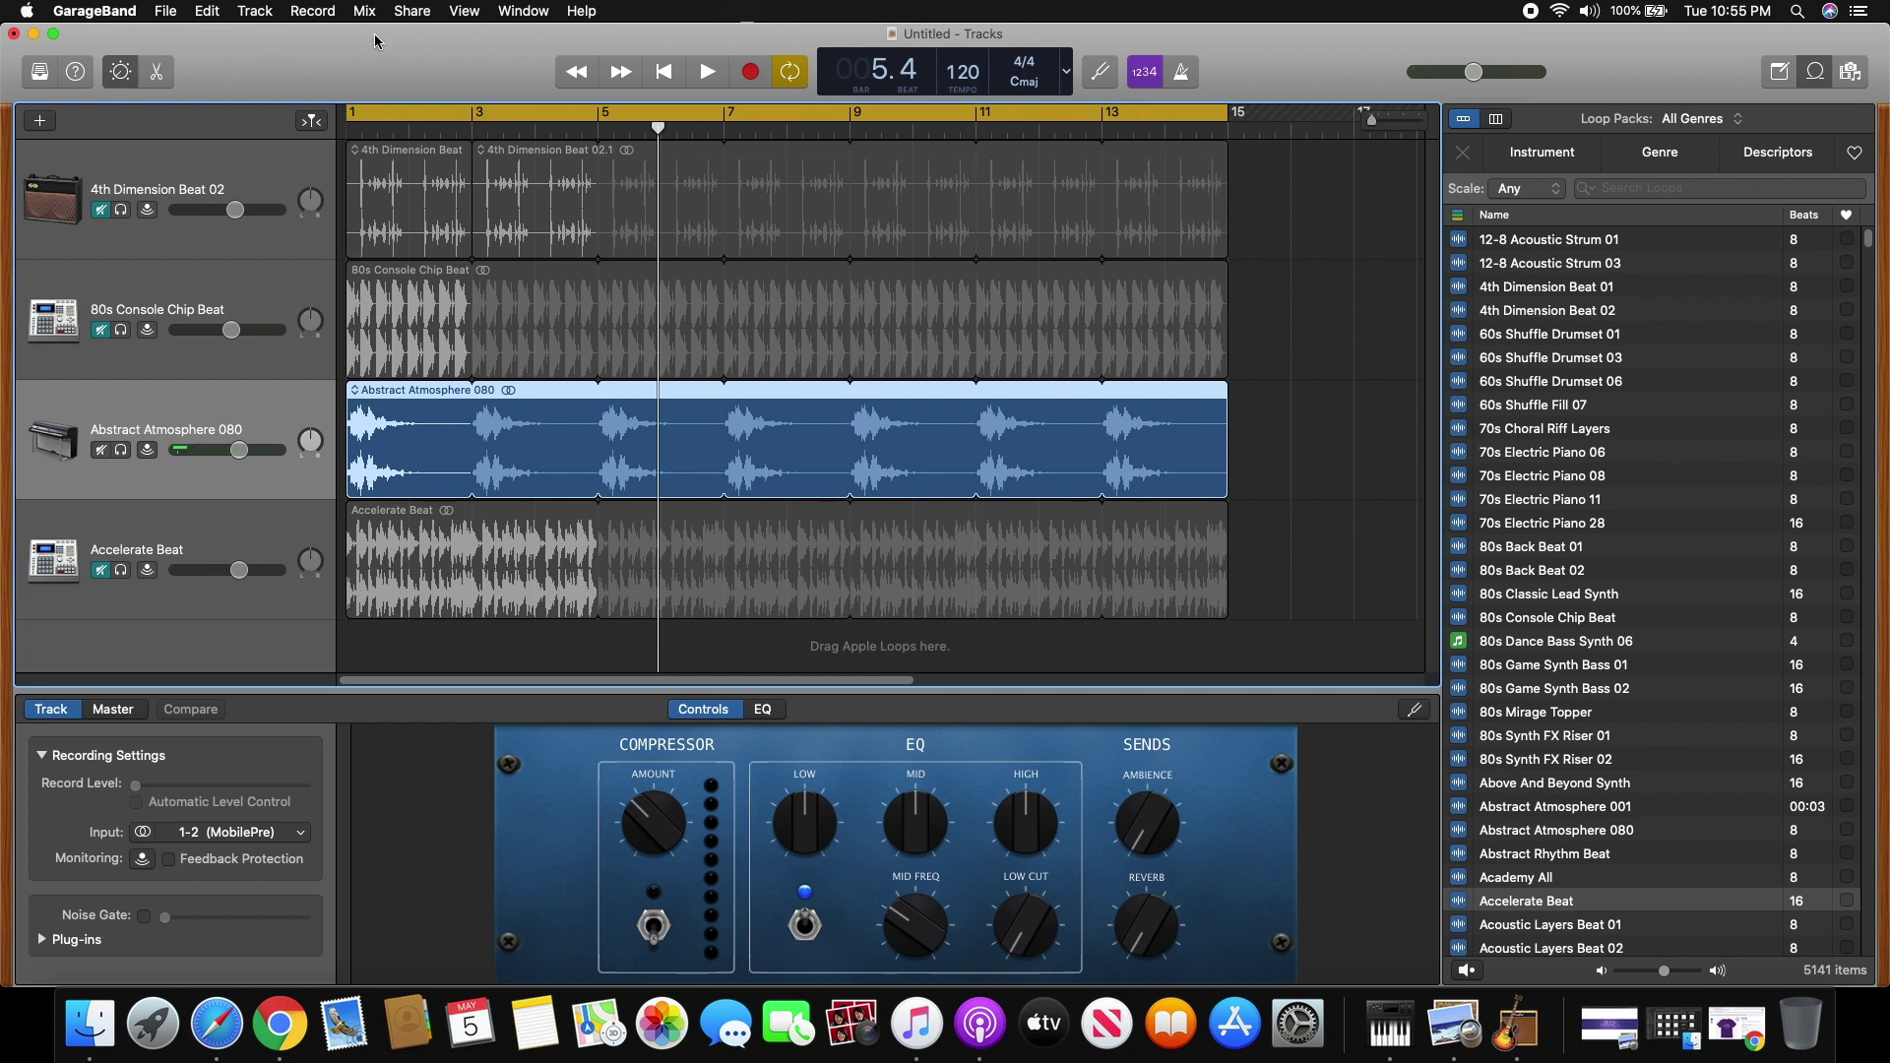
# Step: Export the unmuted track to the Desktop as a 16-bit WAVE file named "export single track yt", limited to the cycle area
pyautogui.click(412, 12)
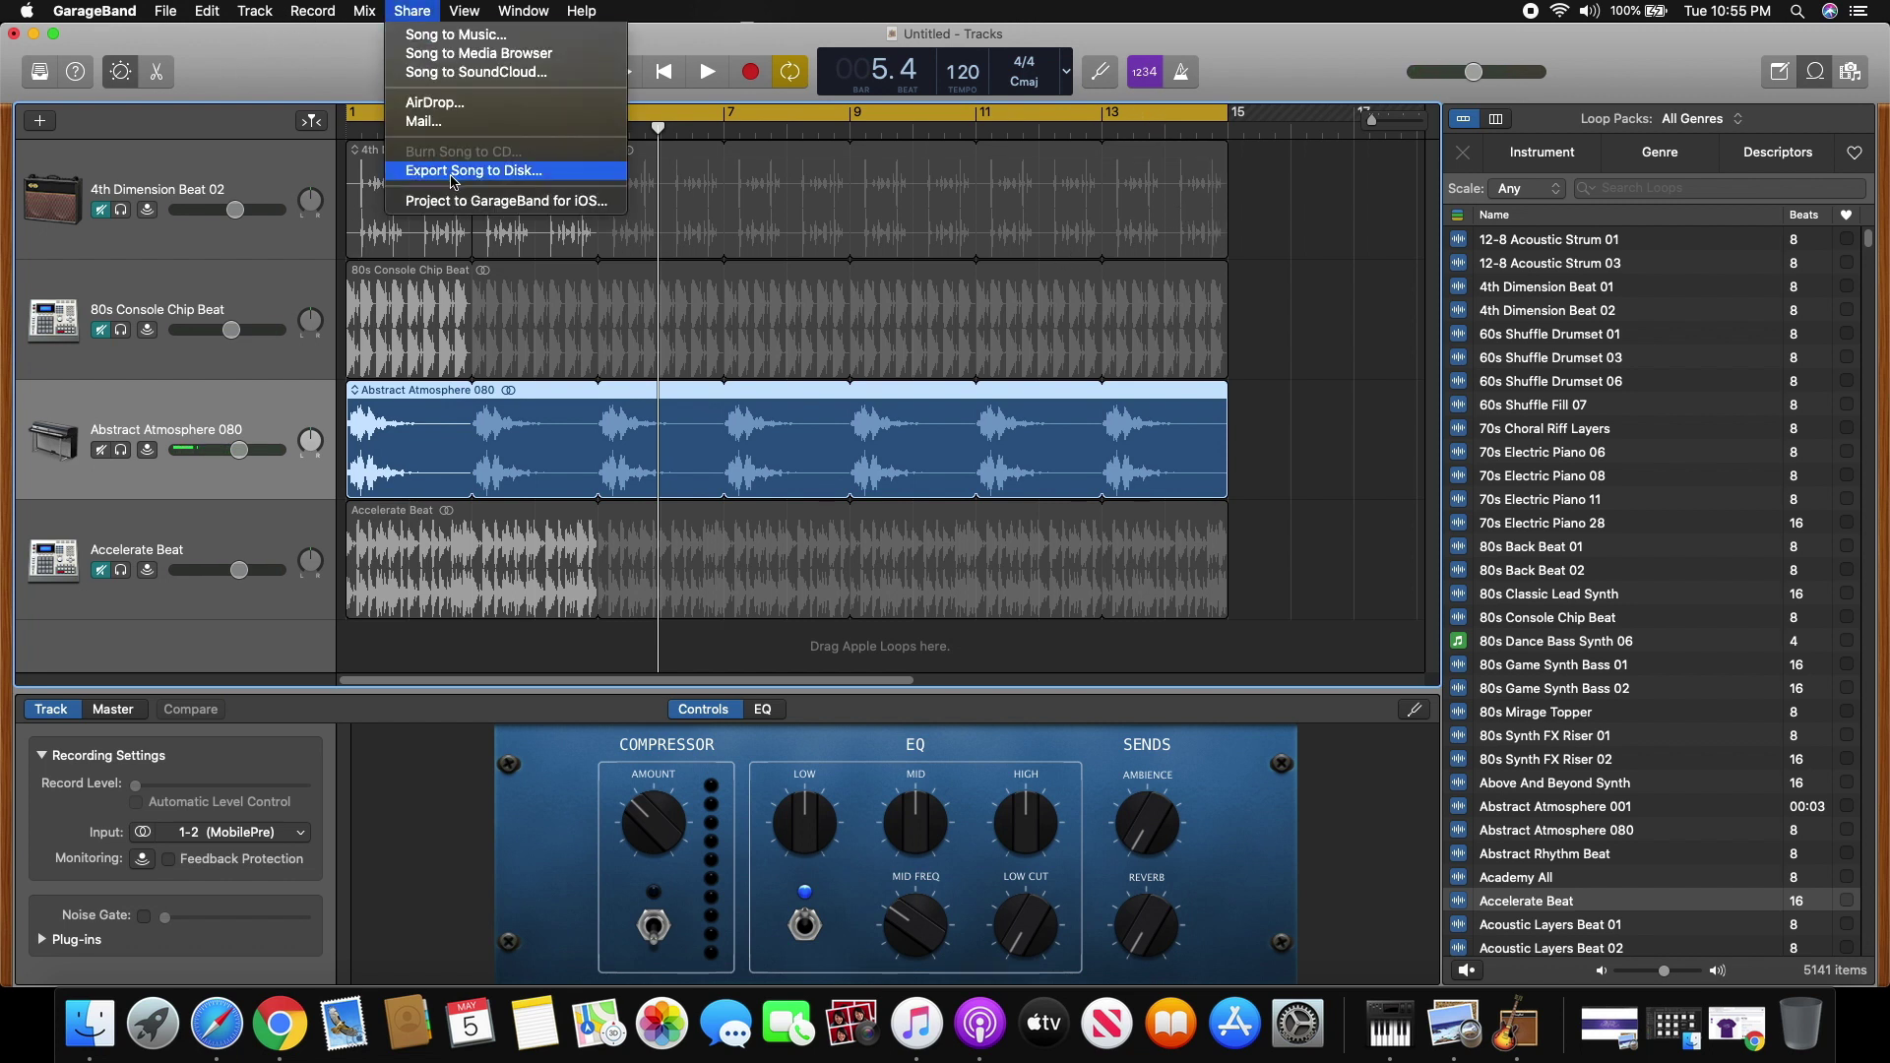
pyautogui.click(534, 181)
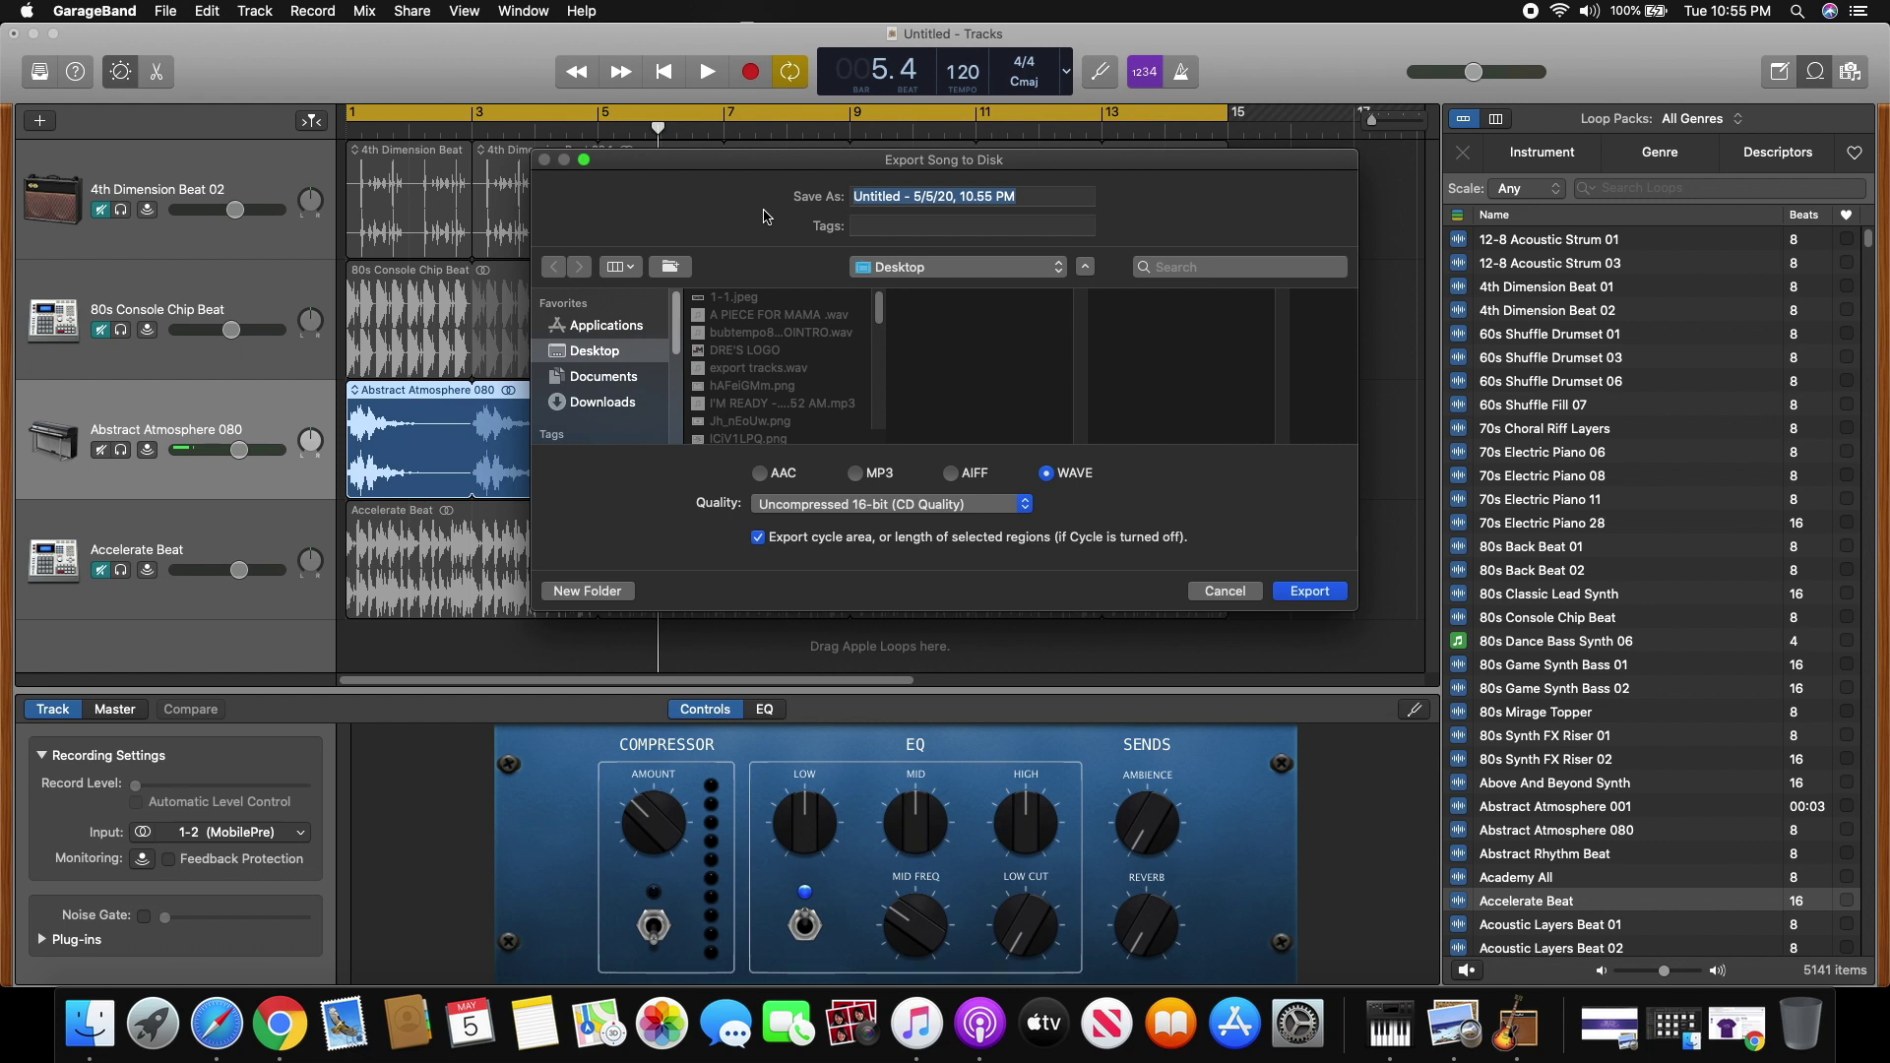
pyautogui.write('export single track yt')
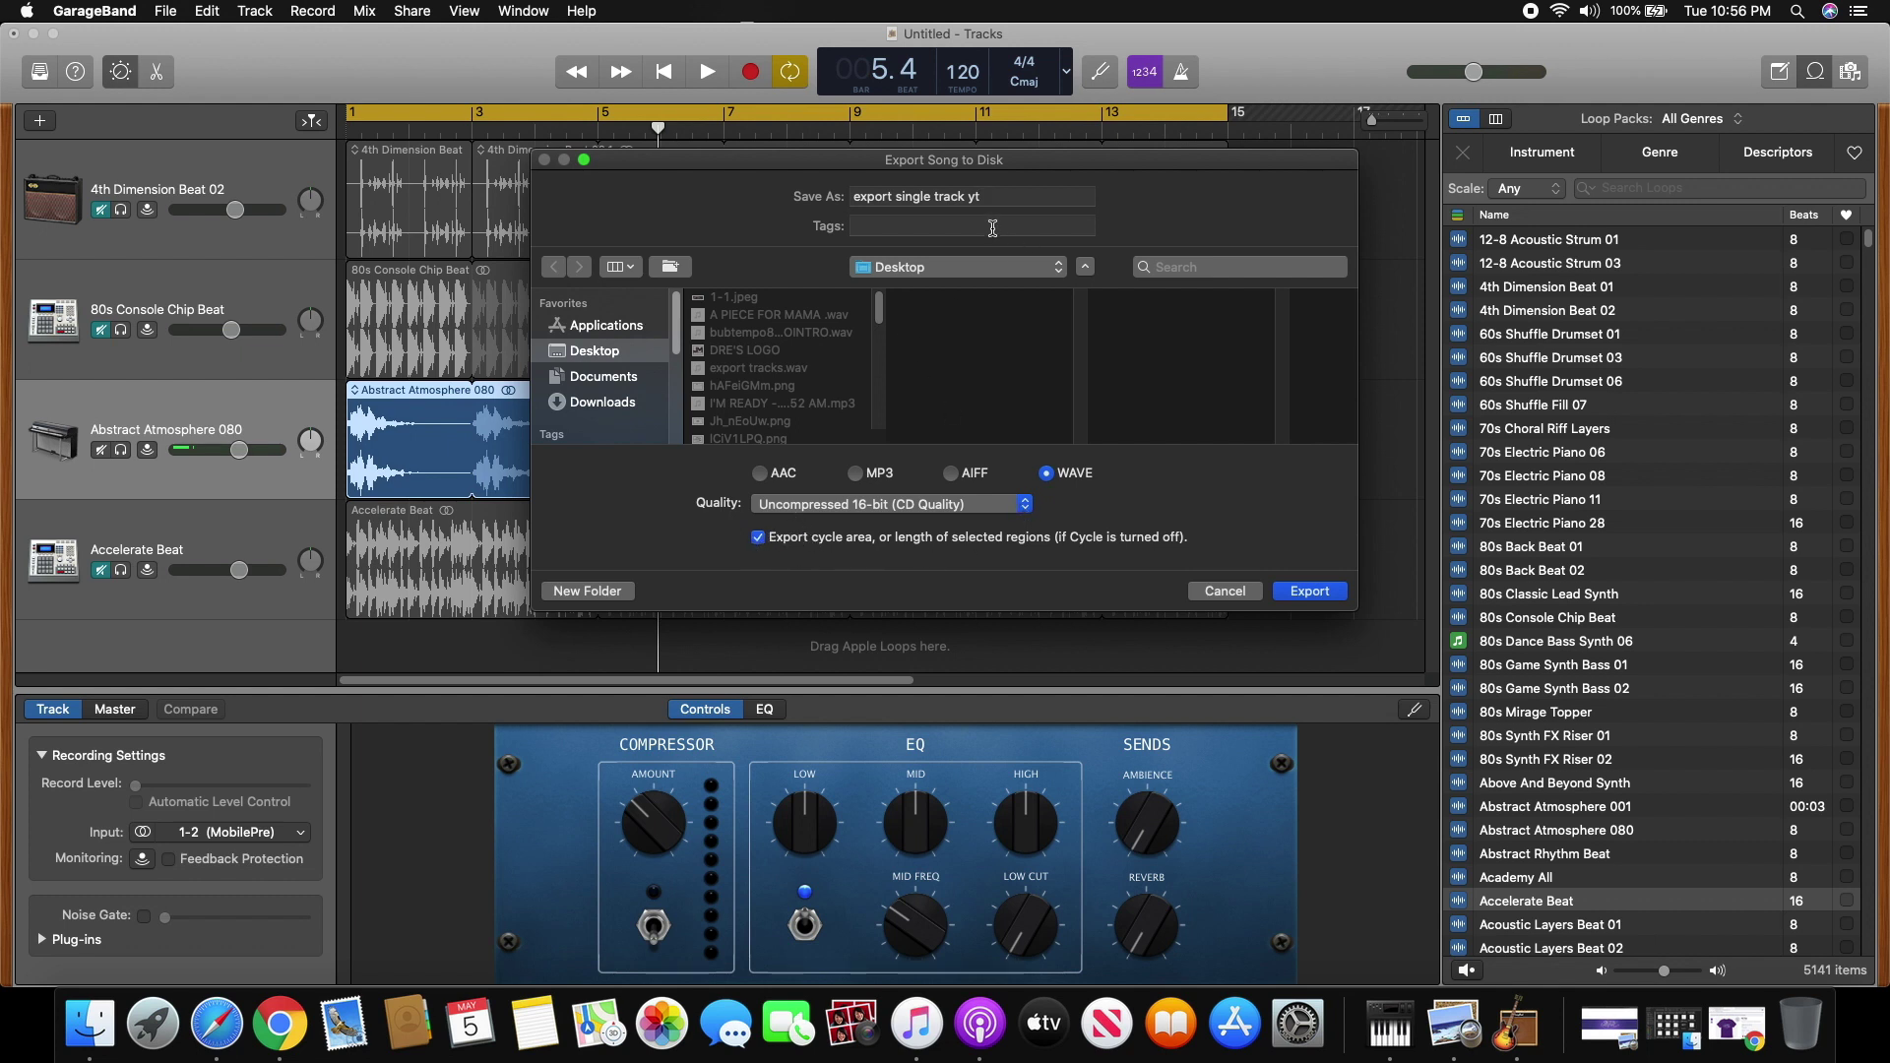
pyautogui.click(1297, 593)
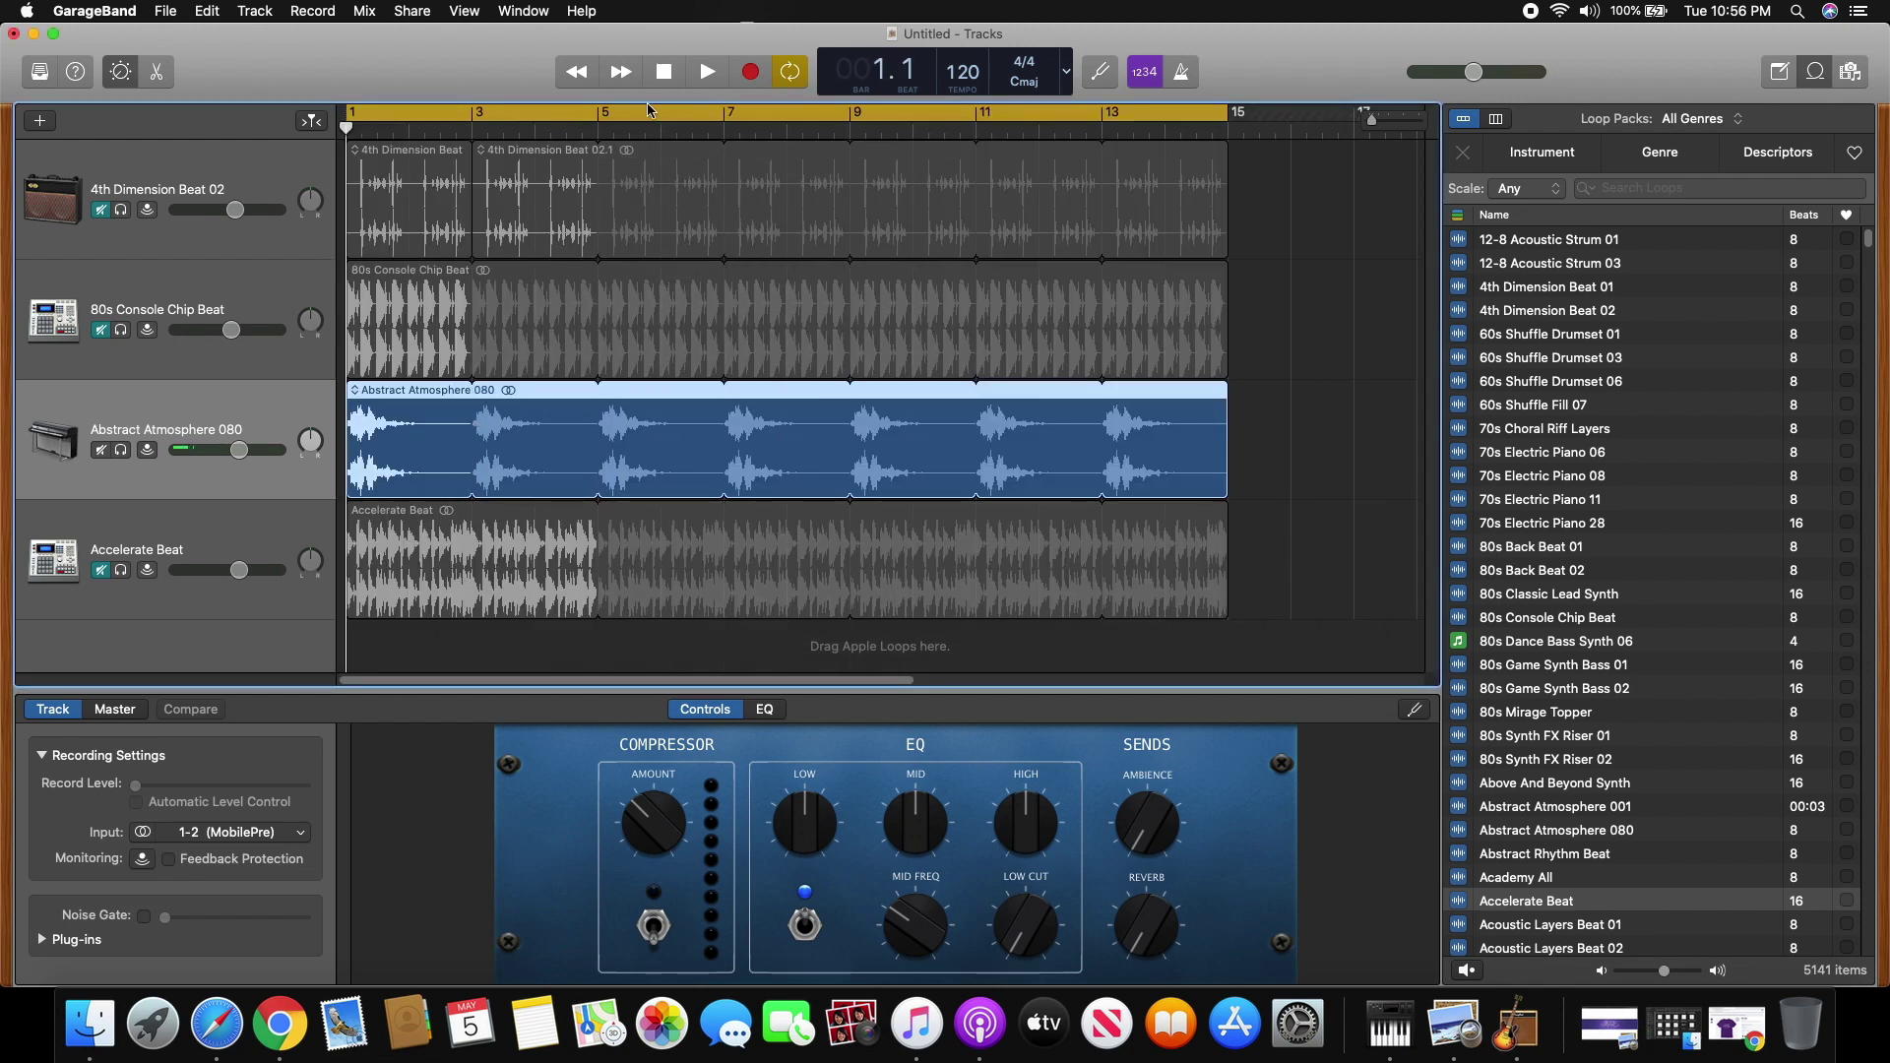
# Step: Minimize the project window and move export single track yt.wav to a clear area above export tracks.wav on the desktop
pyautogui.click(33, 33)
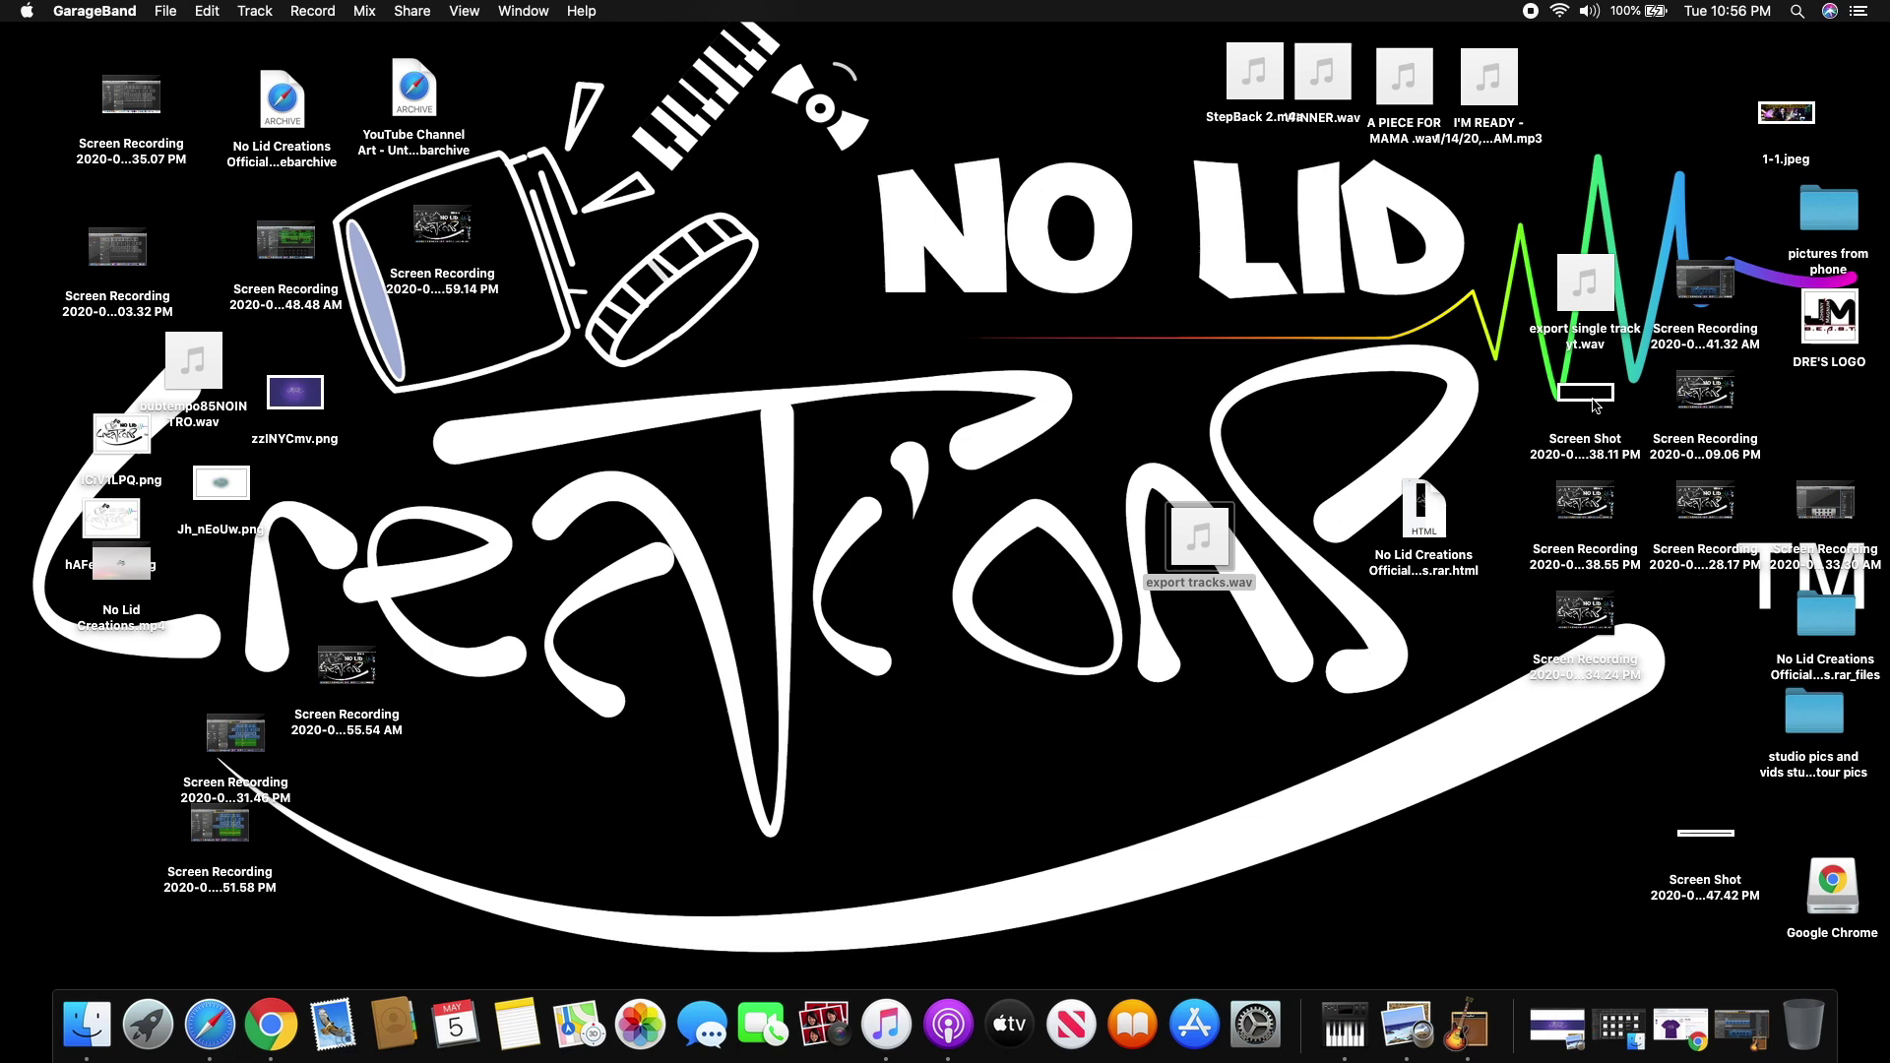
pyautogui.click(1584, 286)
pyautogui.moveTo(1285, 367); pyautogui.dragTo(1299, 379)
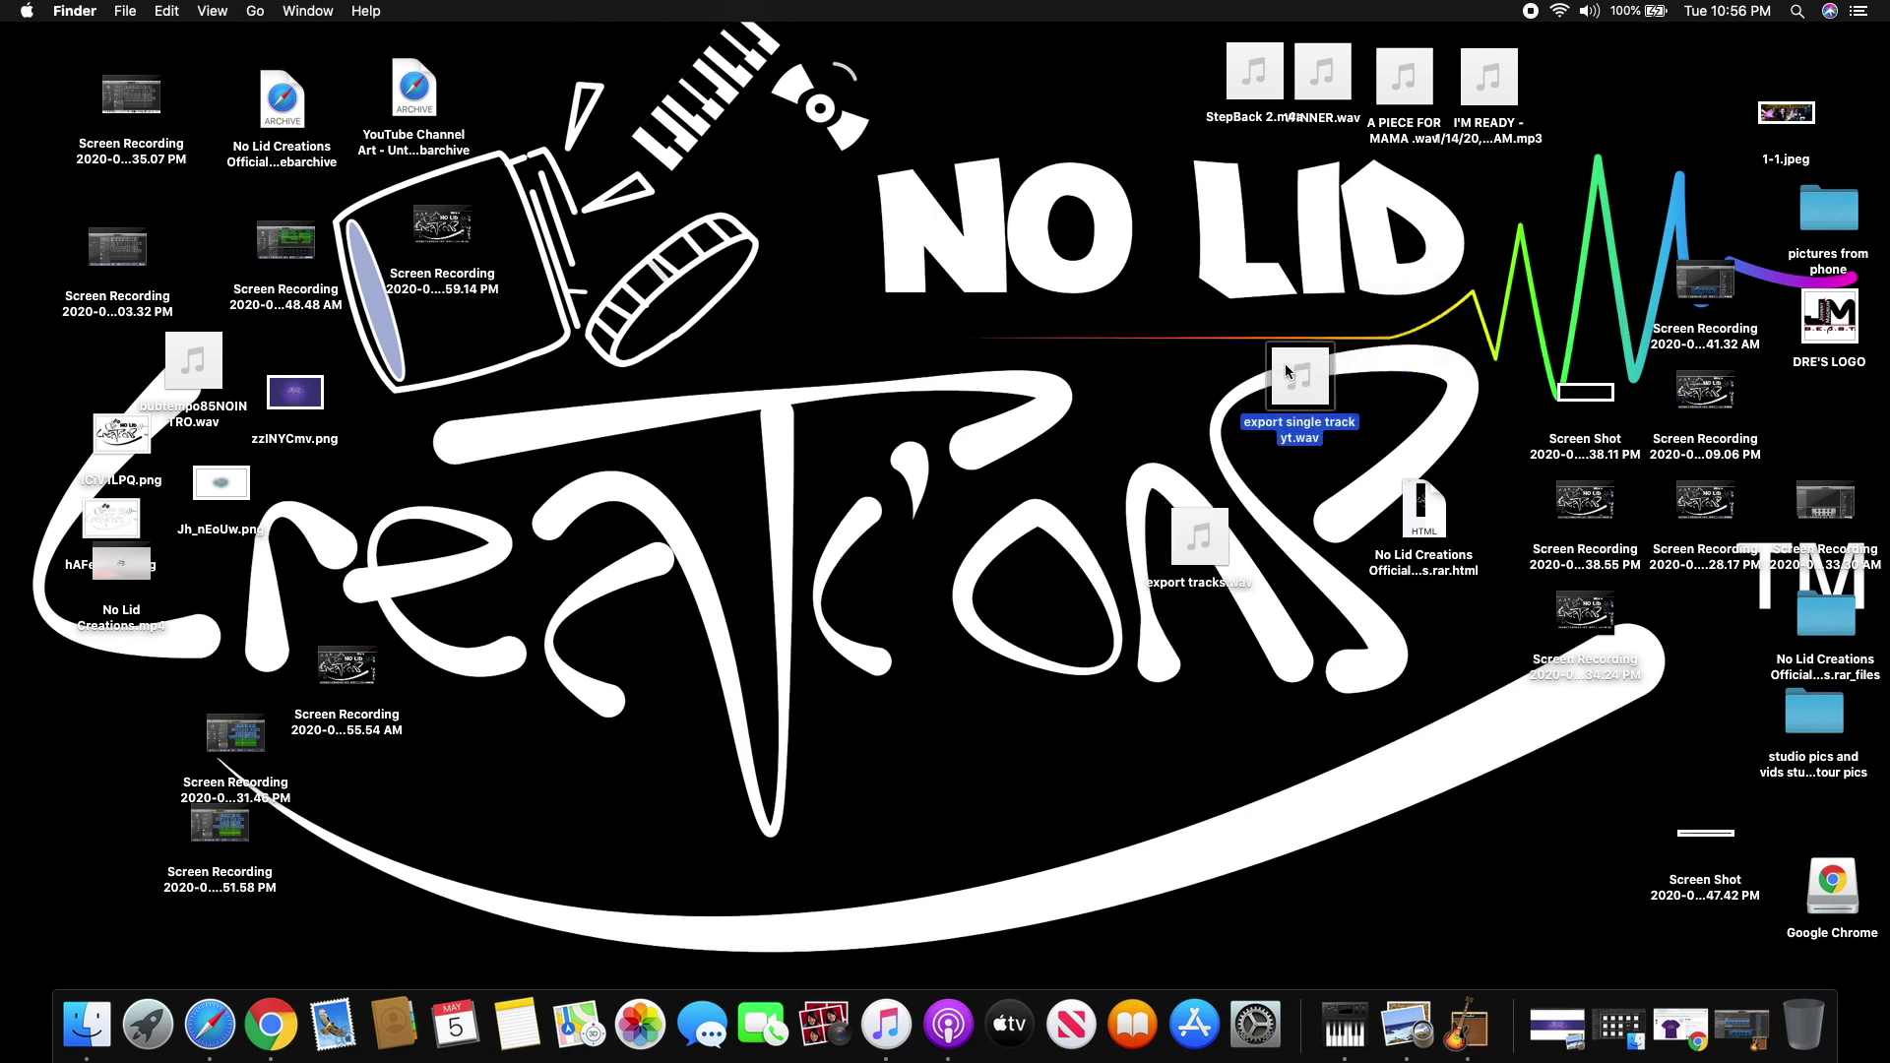
pyautogui.click(1300, 376)
pyautogui.click(1304, 382)
# Step: Compress export single track yt.wav into a zip archive and arrange the zip below the No Lid Creations HTML file on the desktop
pyautogui.rightClick(1309, 401)
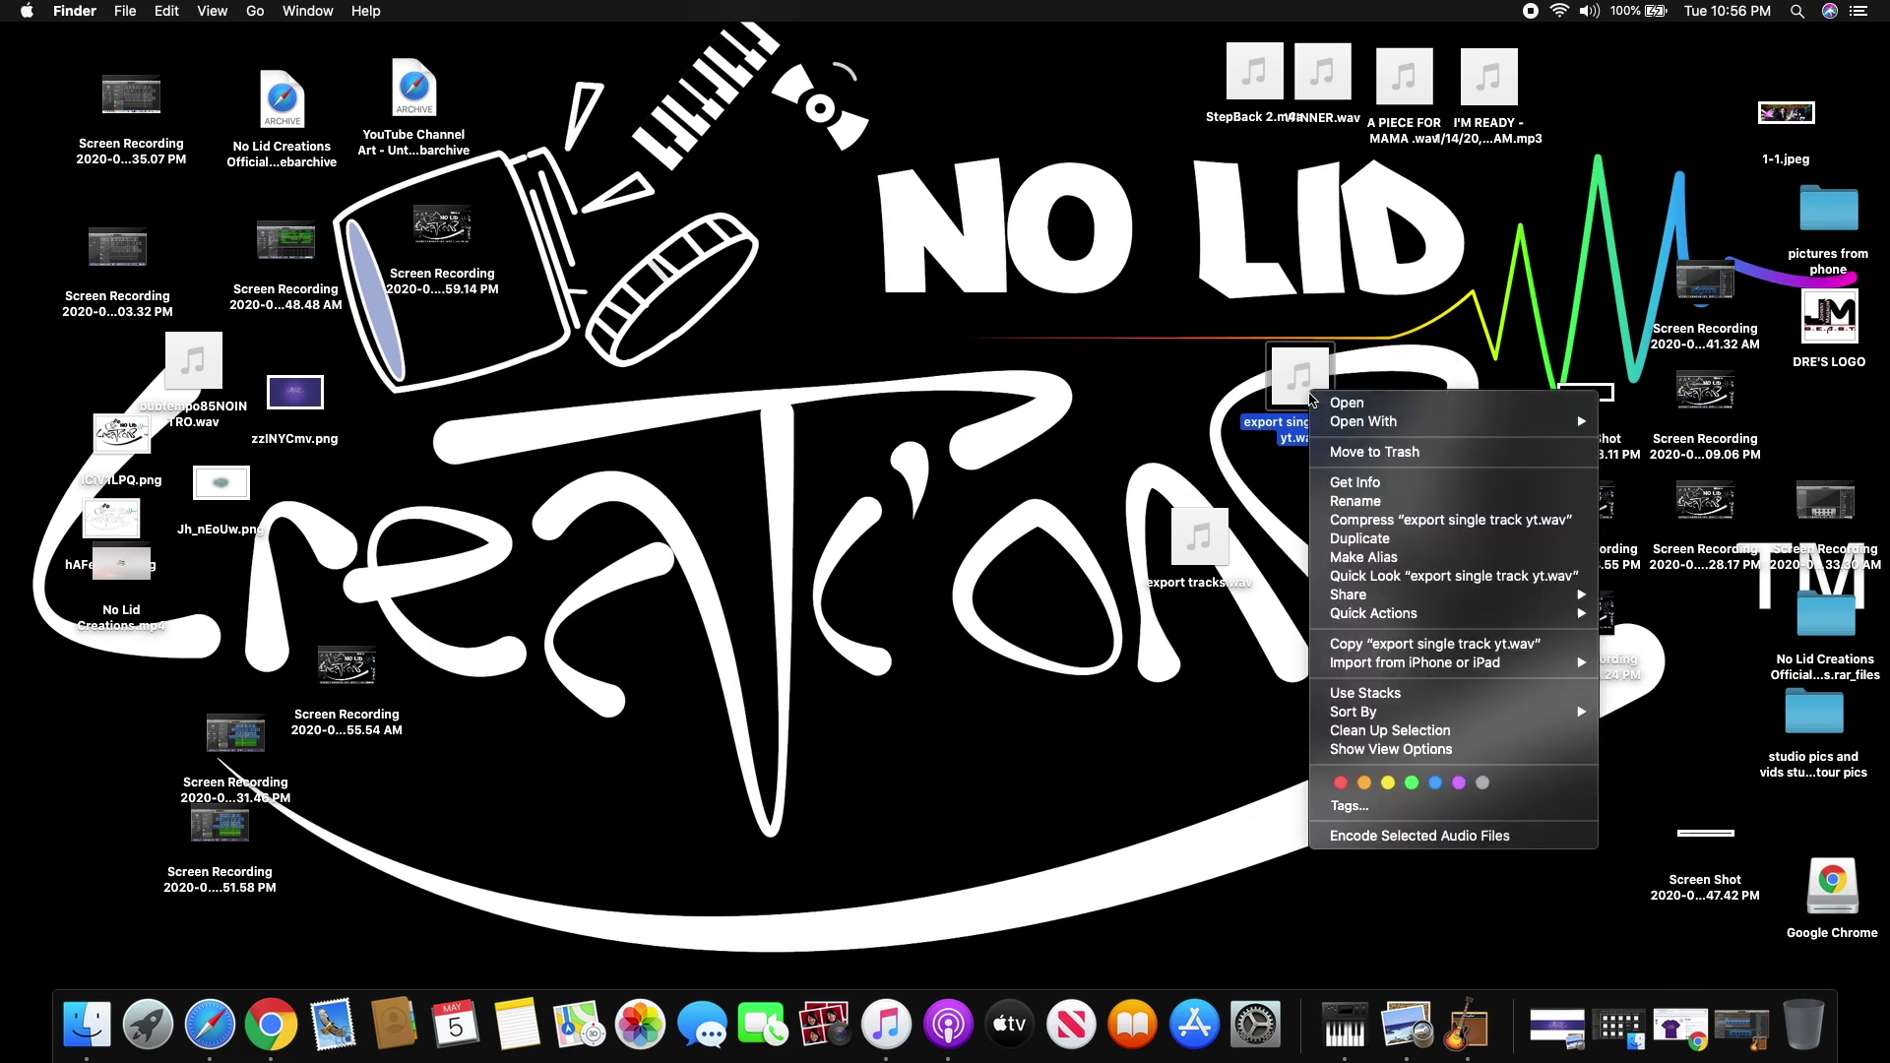
pyautogui.moveTo(1374, 602)
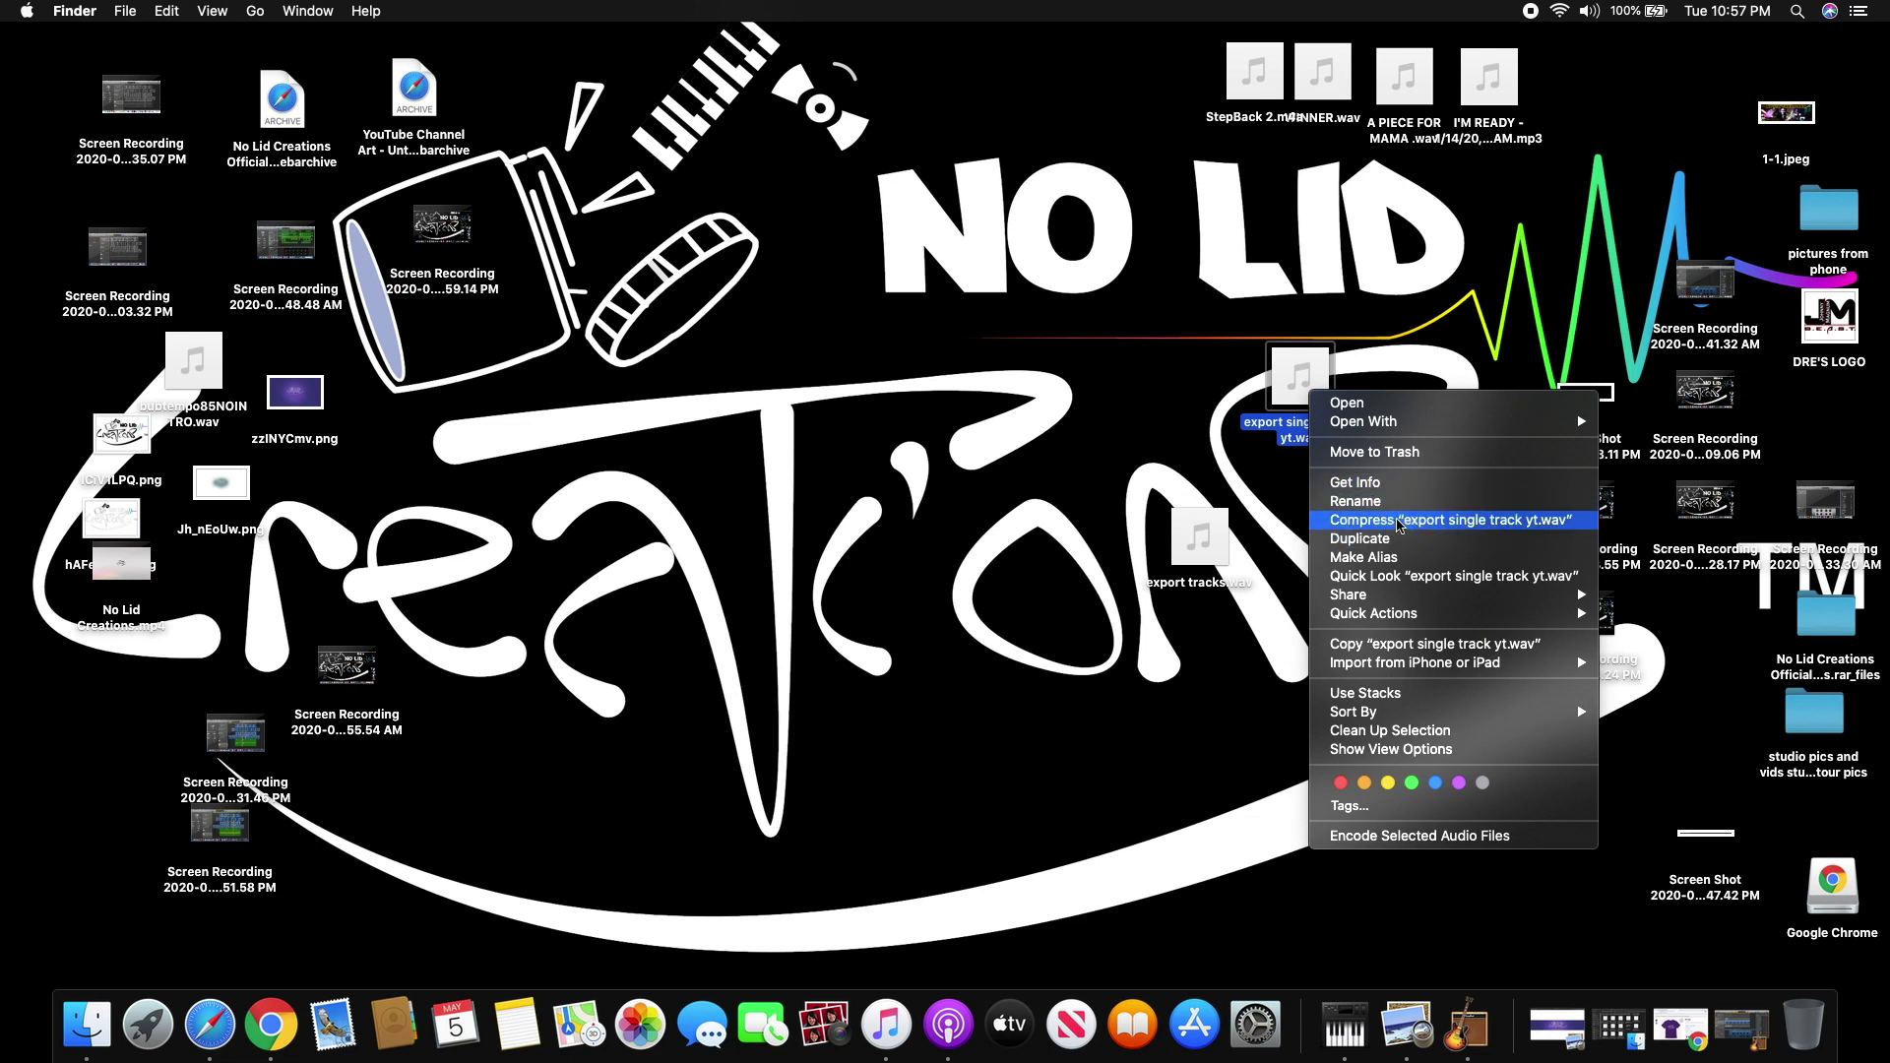
pyautogui.click(1398, 520)
pyautogui.moveTo(1352, 420); pyautogui.dragTo(1412, 676)
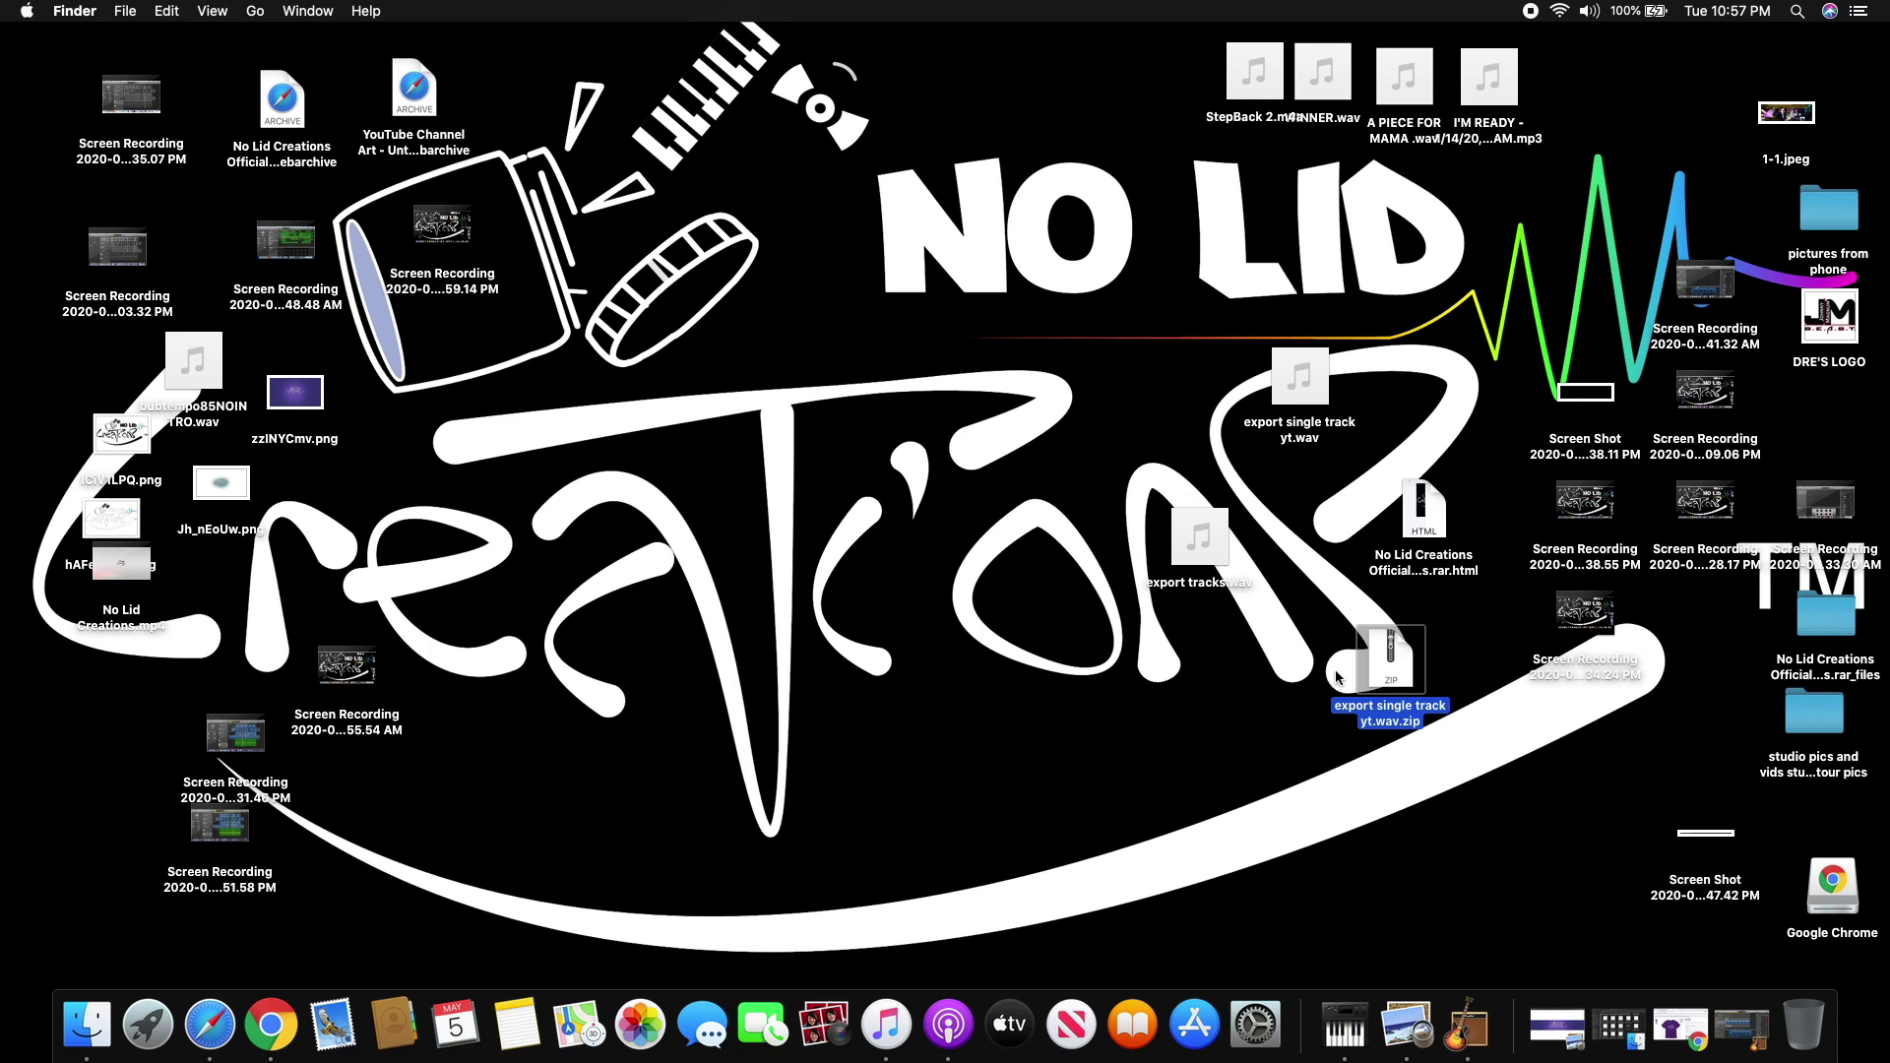
pyautogui.moveTo(1426, 523); pyautogui.dragTo(1425, 550)
pyautogui.click(1297, 477)
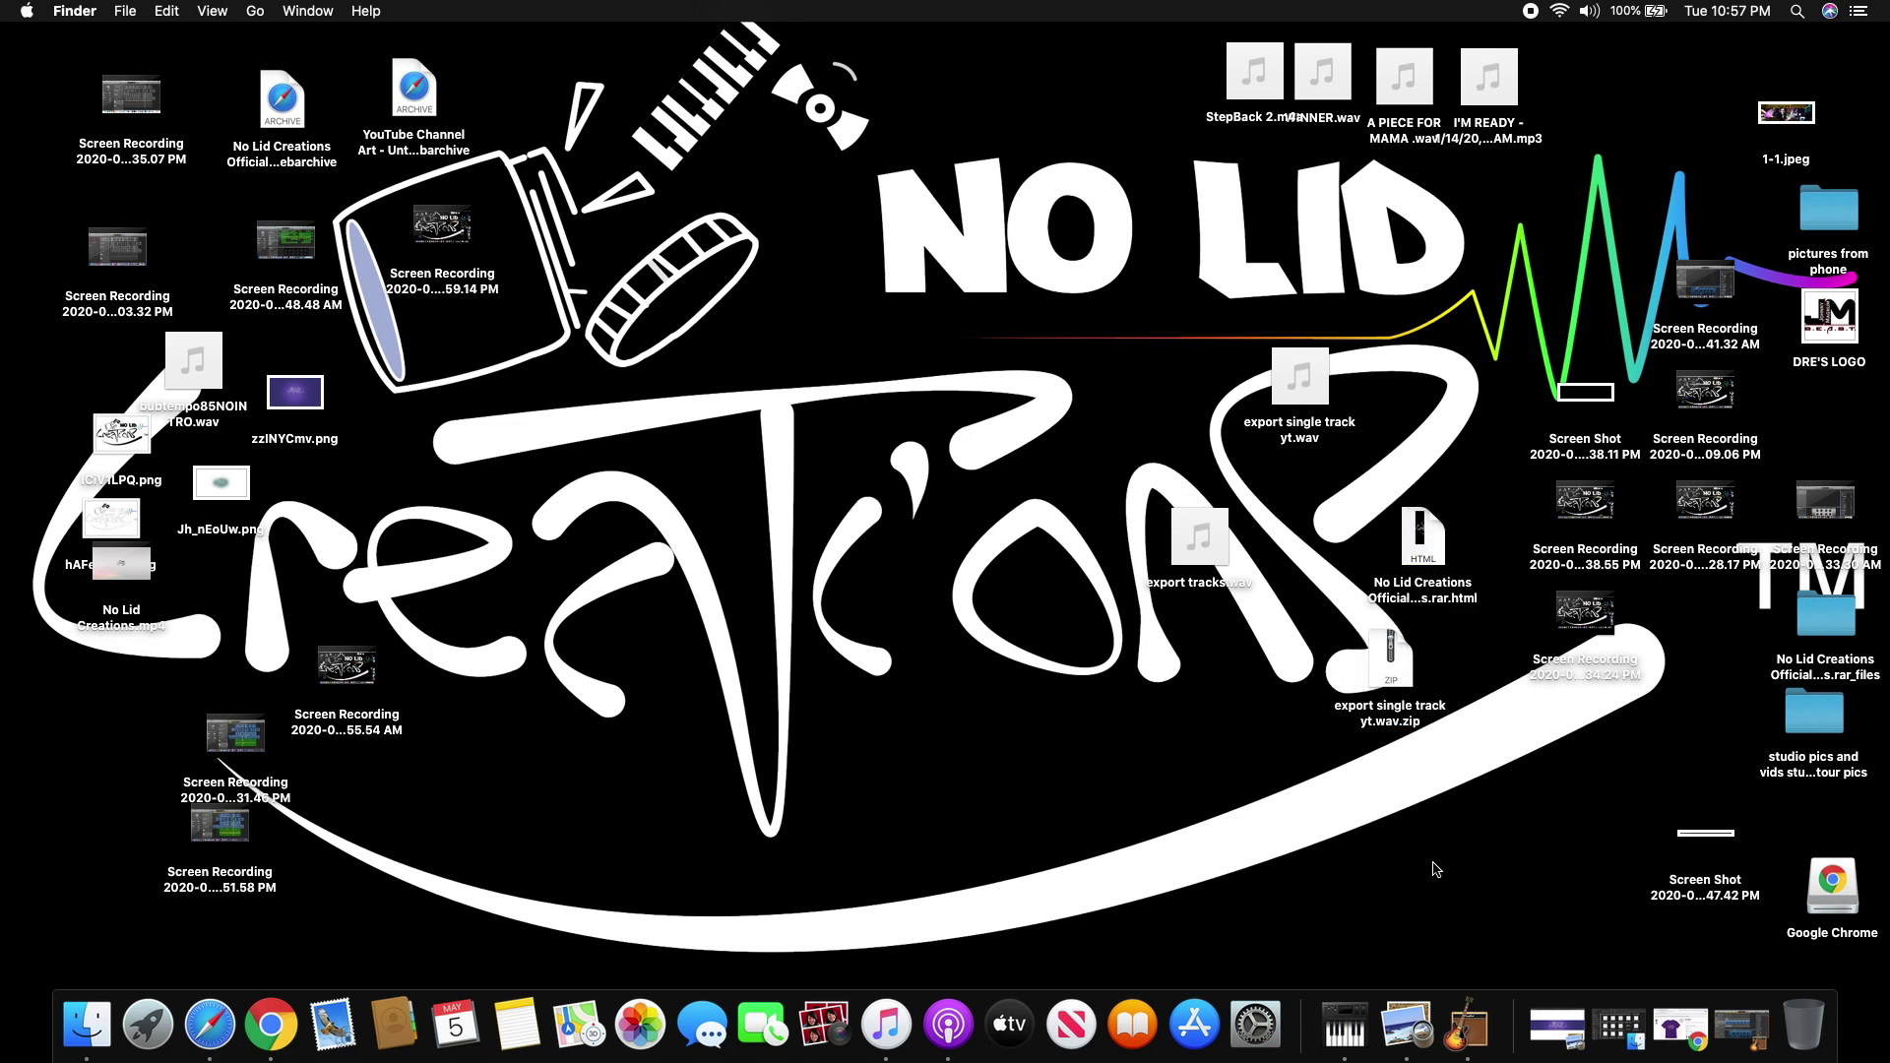